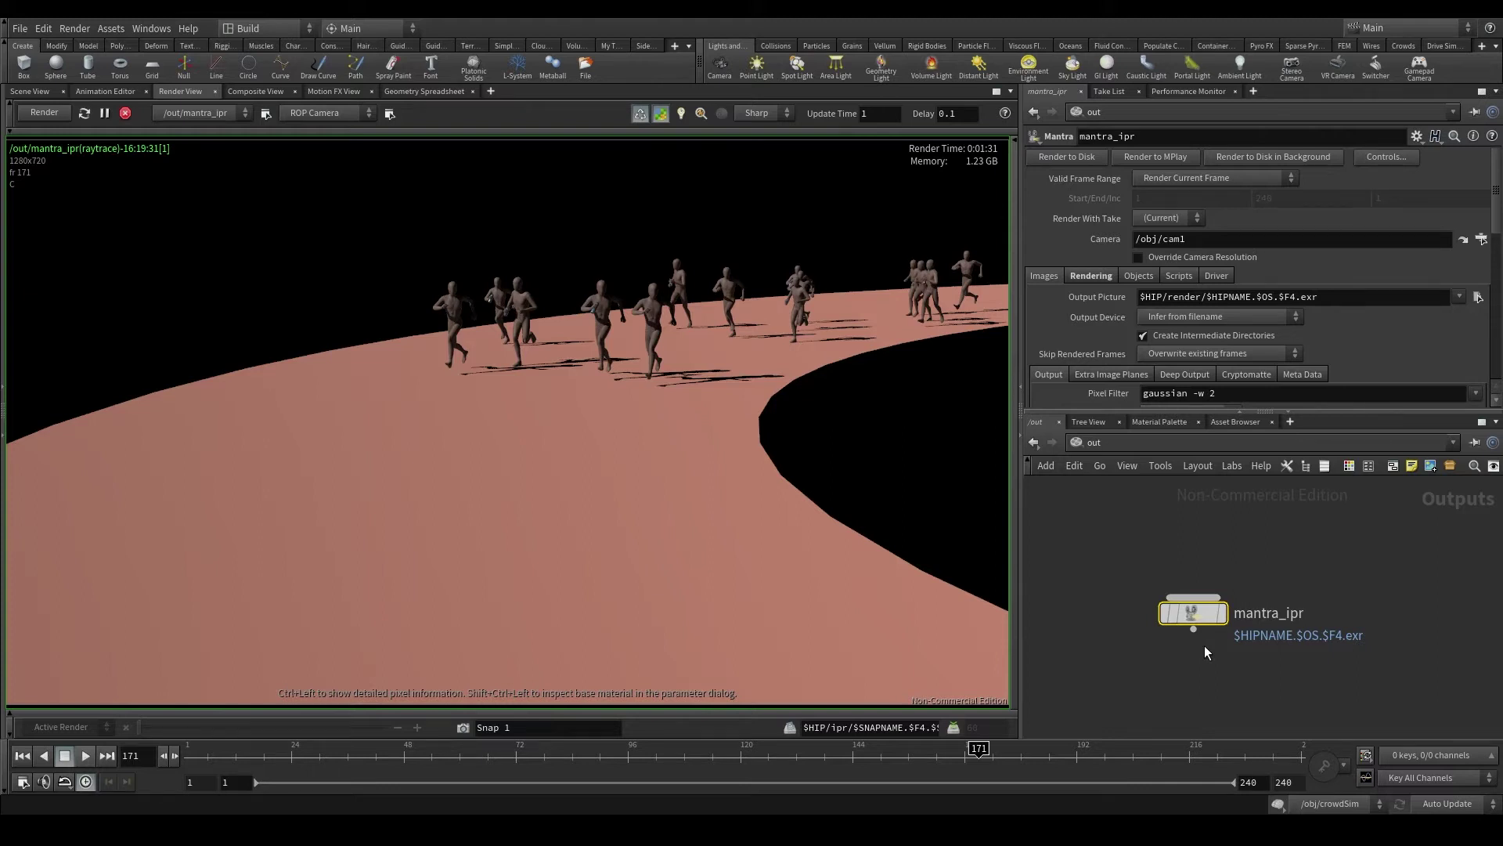
Delete the existing mantra_ipr node from the out network and start a new render to generate a fresh Mantra node.
drag(1137, 559, 1434, 682)
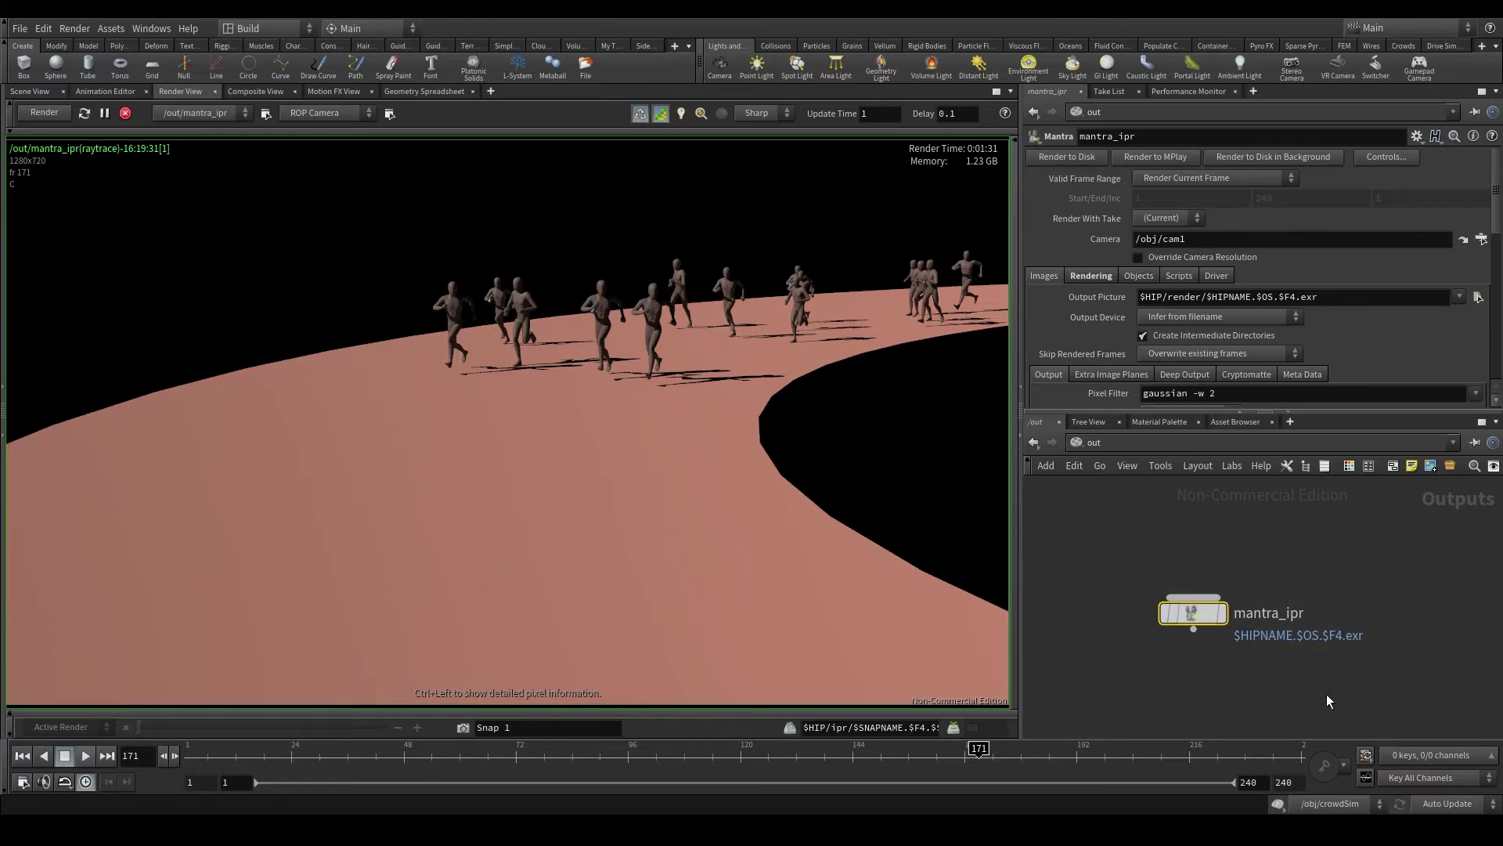
key(Delete)
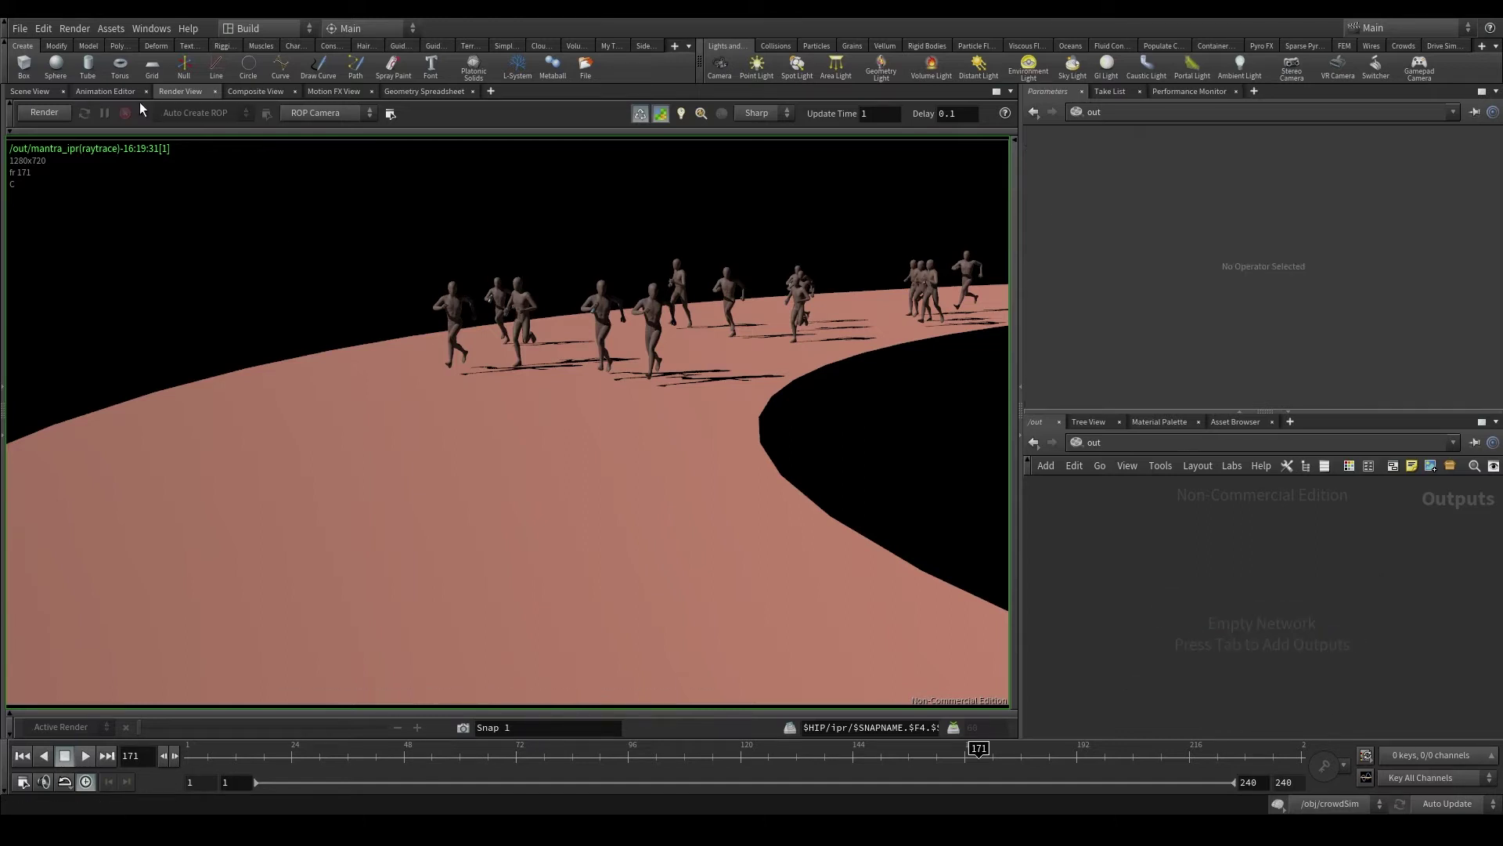
click(45, 114)
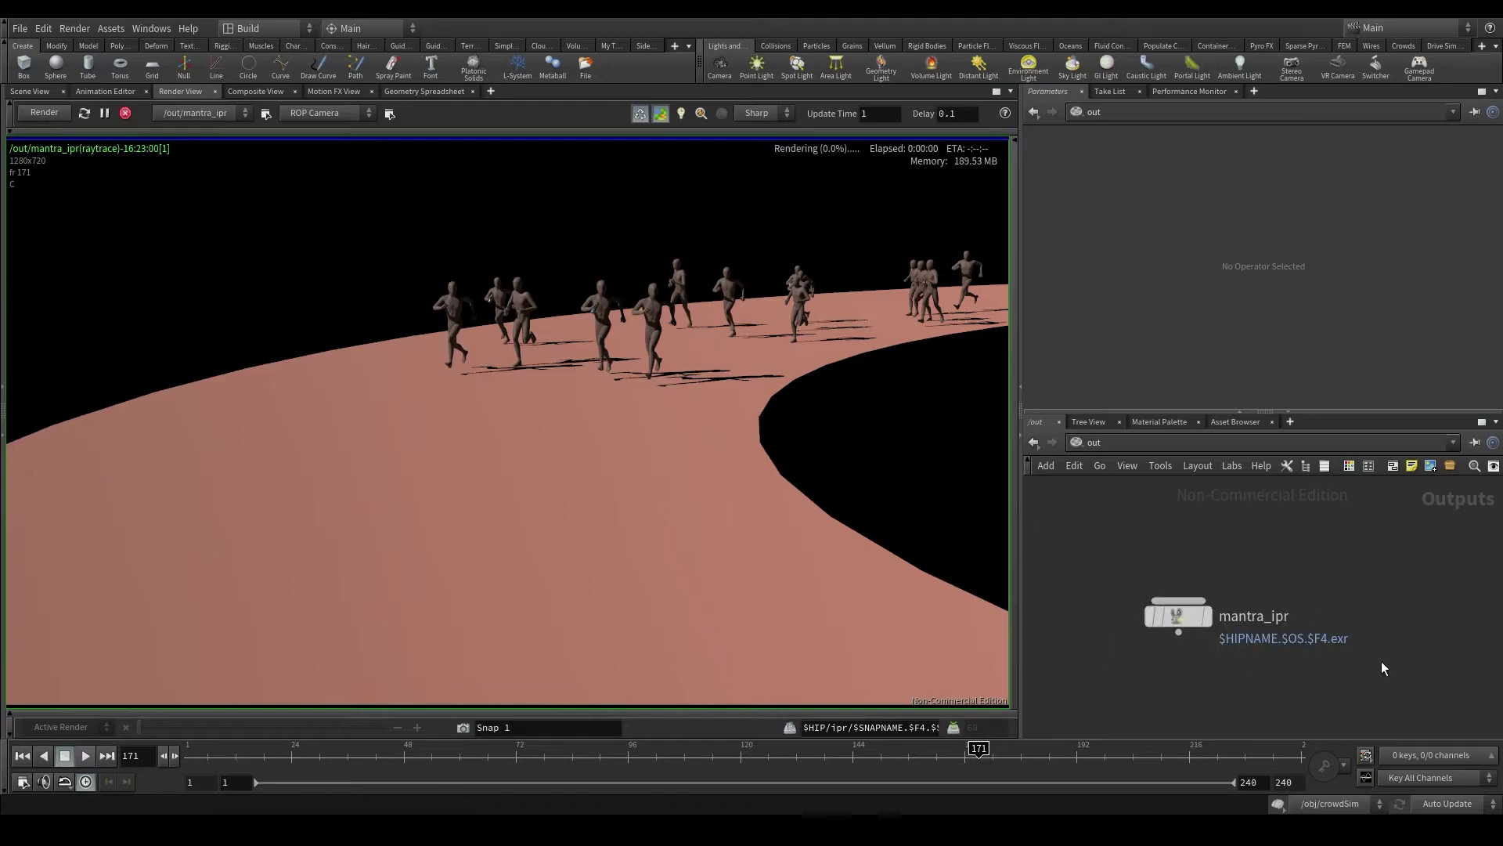
Set the Valid Frame Range of the mantra_ipr node to Render Frame Range.
click(1178, 615)
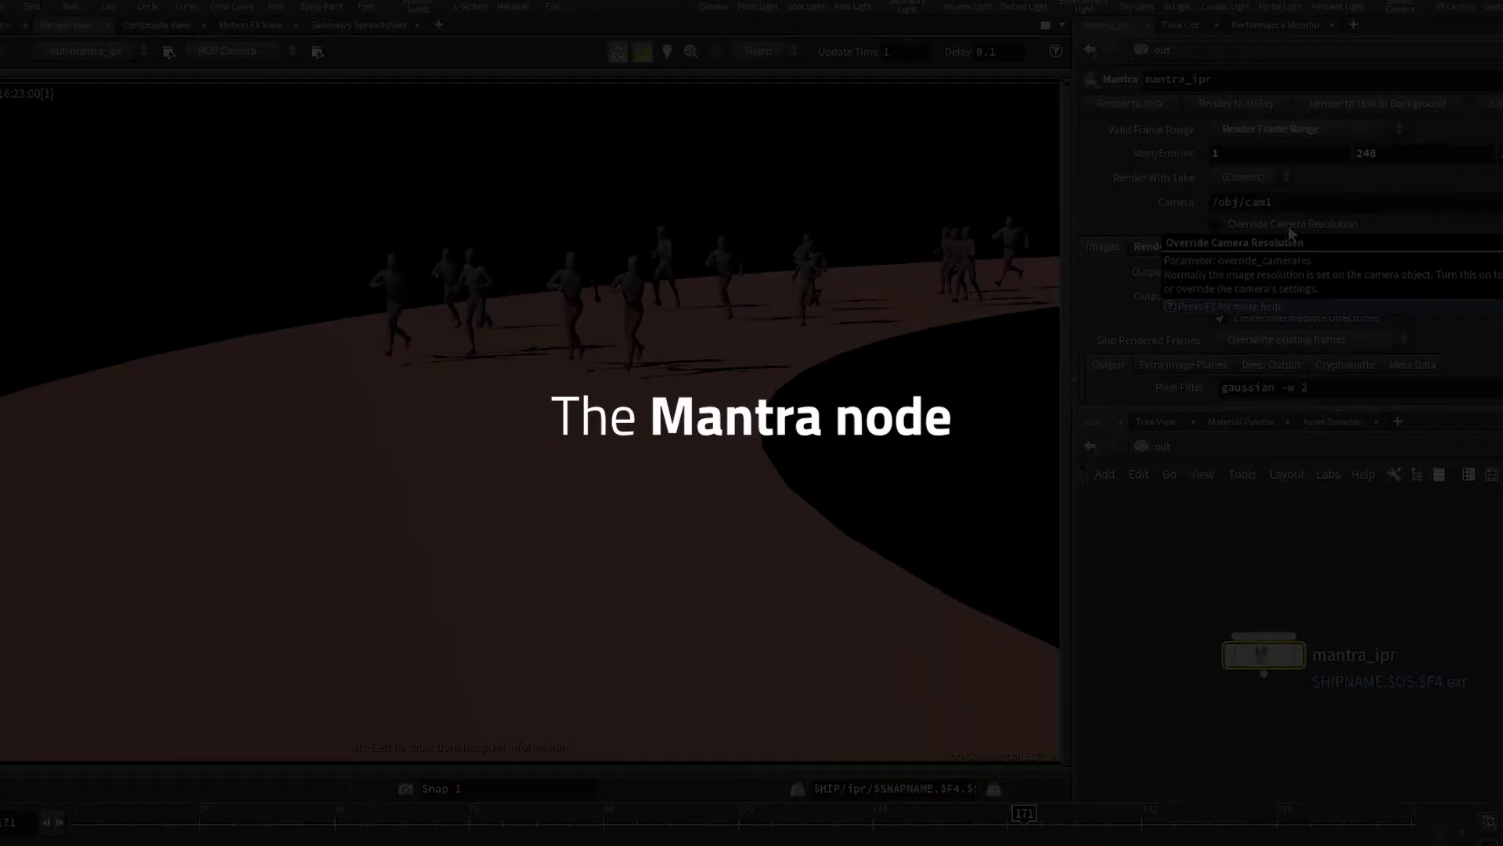
click(1330, 599)
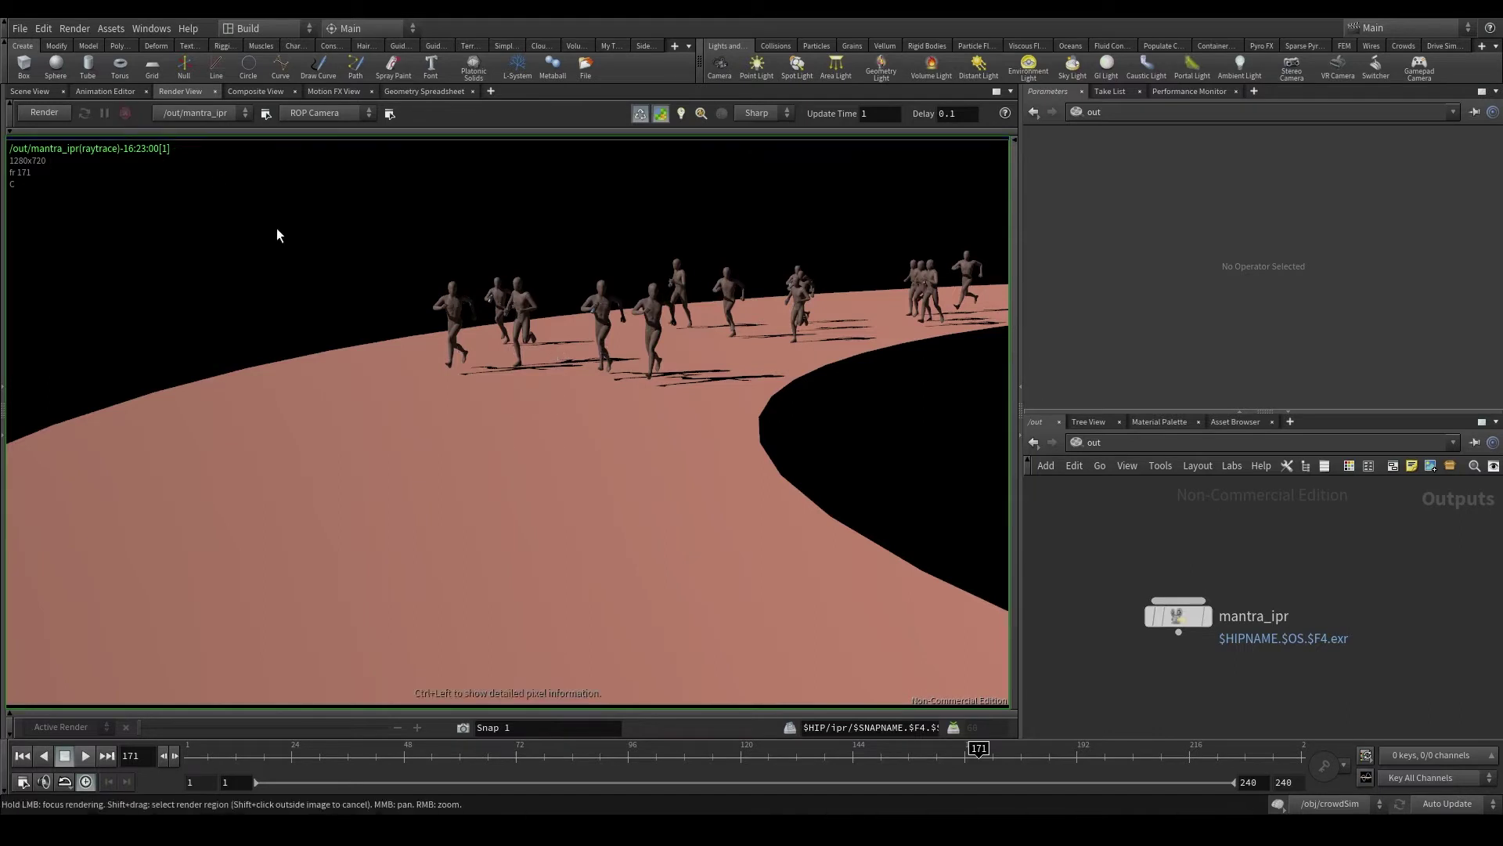
click(1183, 618)
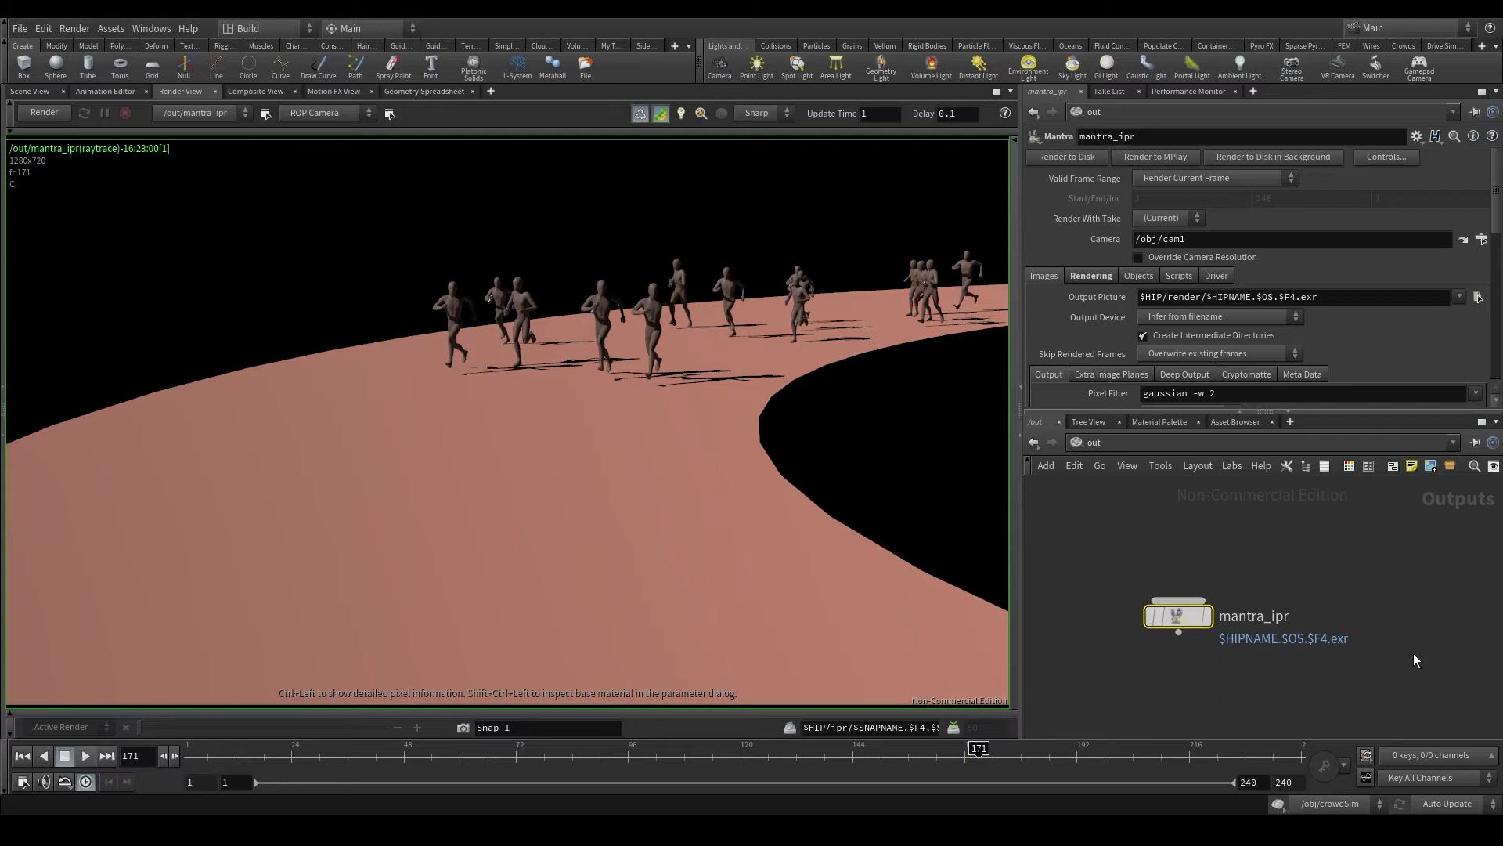
click(1184, 180)
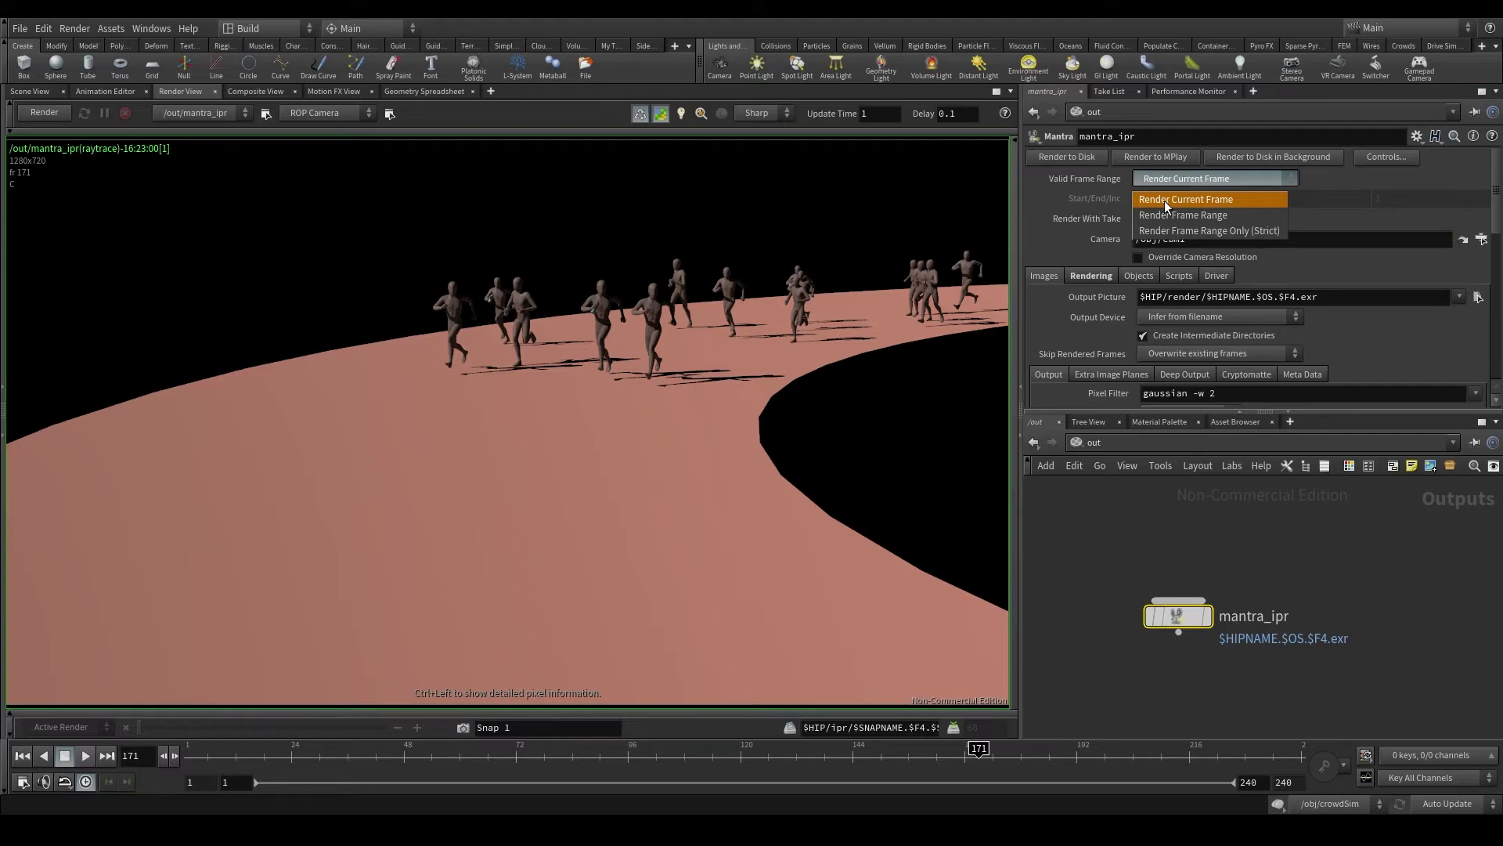
click(1184, 213)
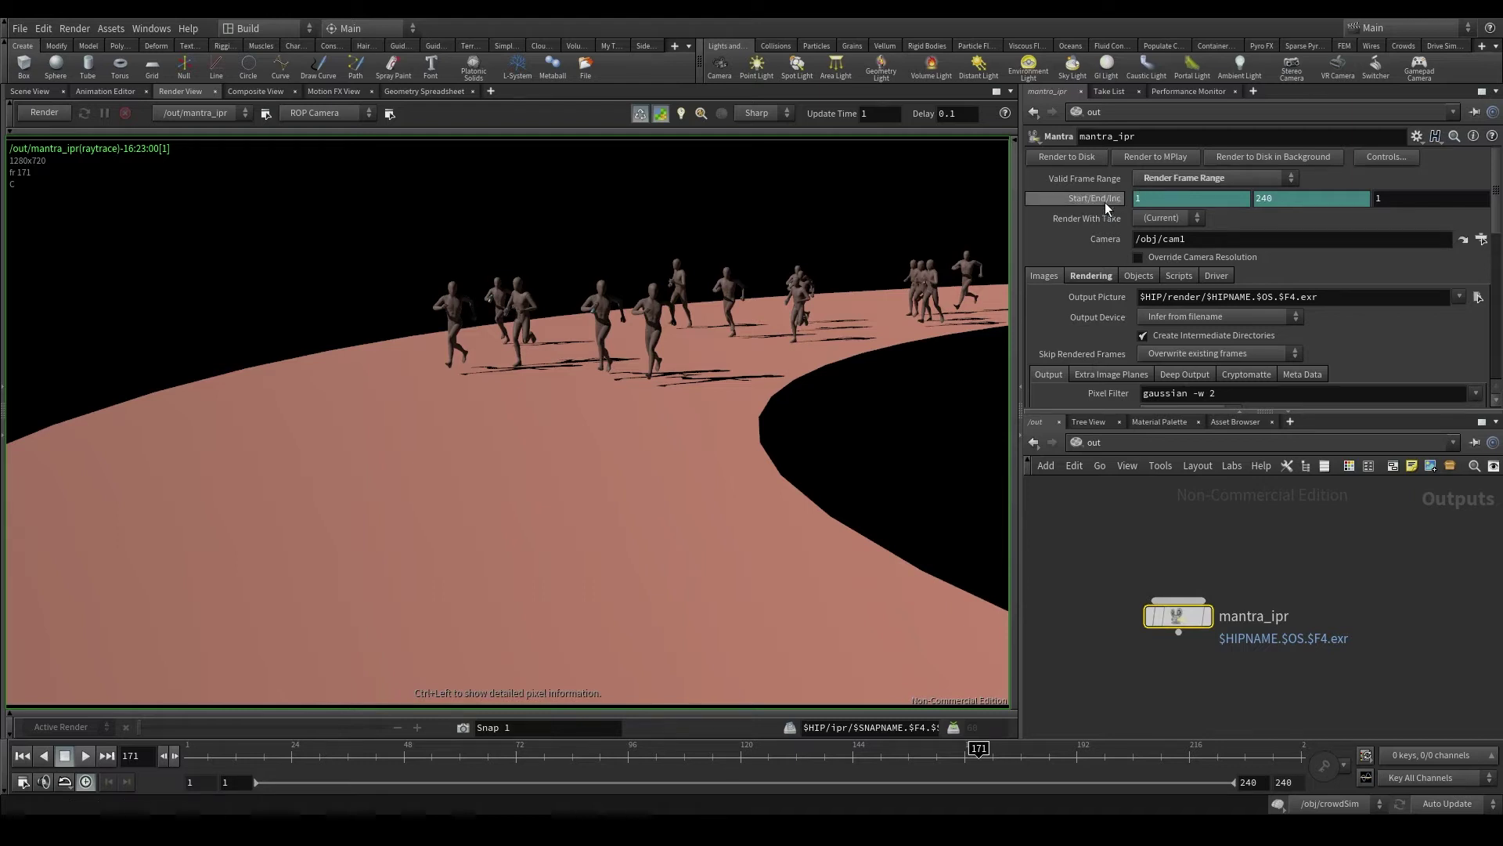
Delete the channels on the Start/End/Inc parameter so that its frame values can be edited.
mouse_move(1105, 202)
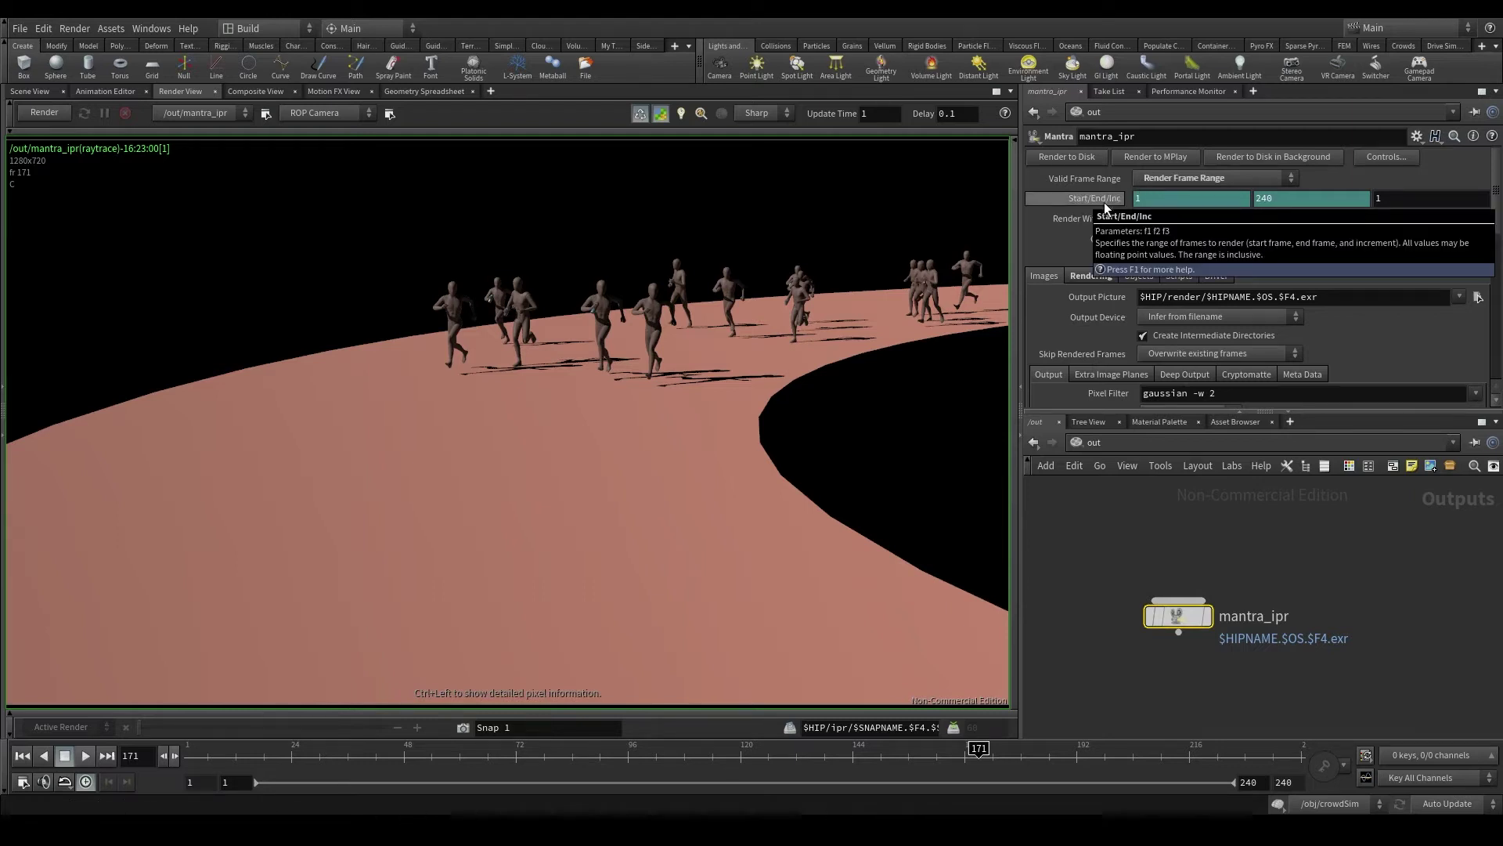
right_click(1104, 201)
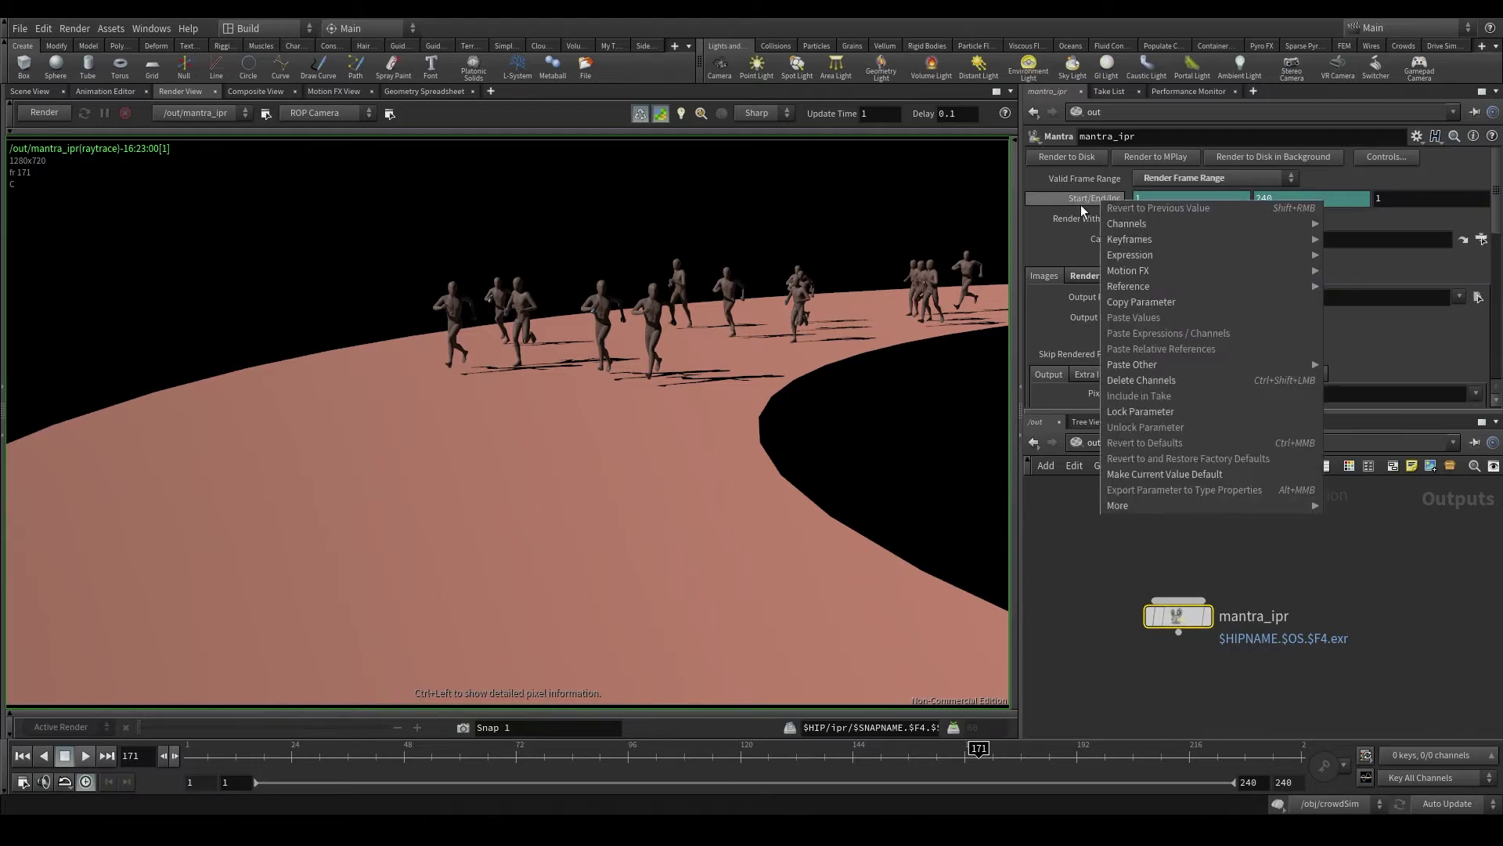
click(1164, 382)
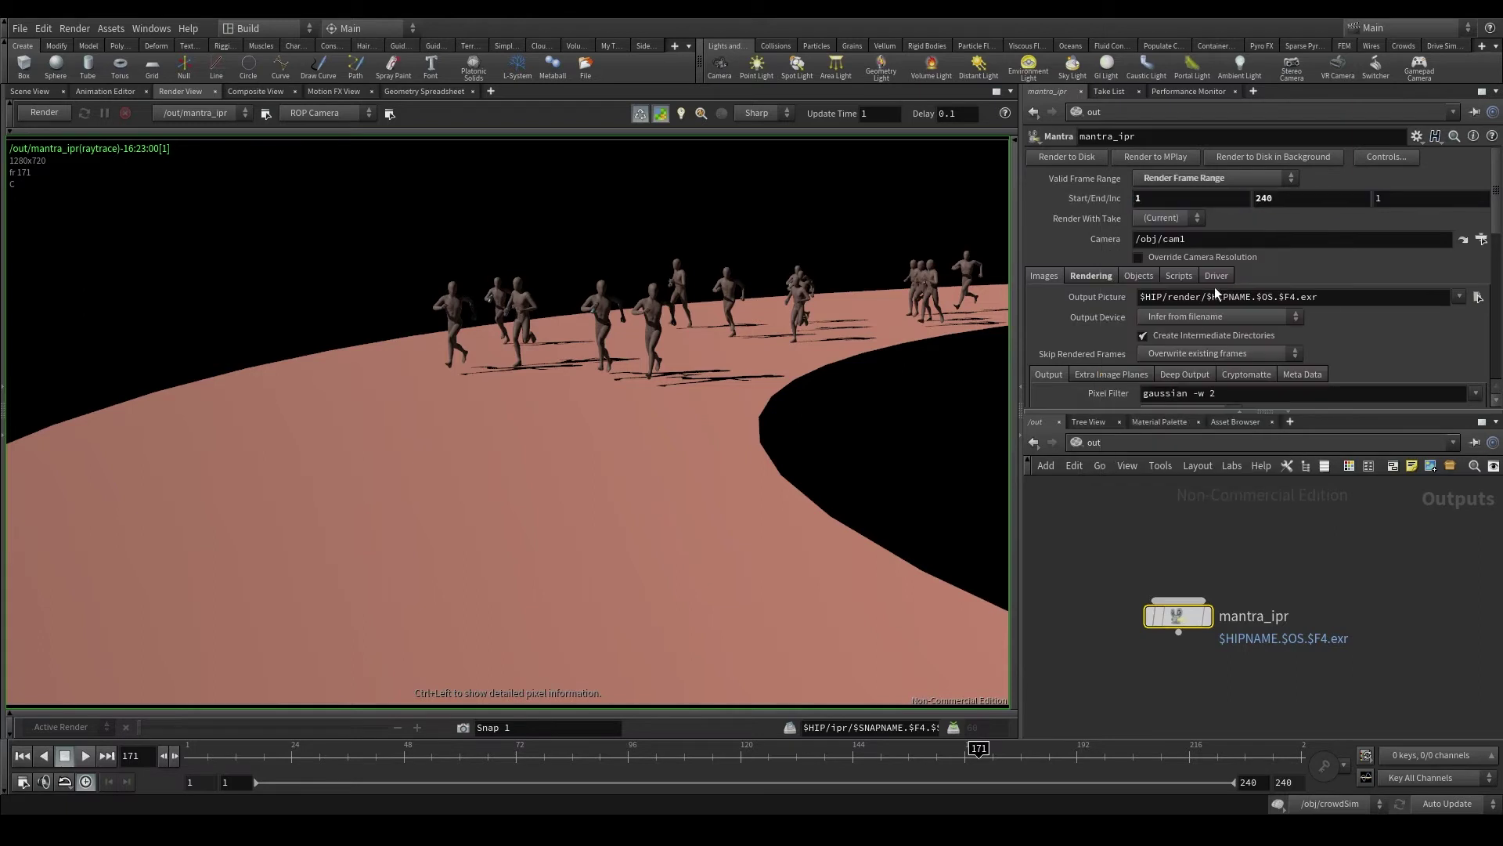
click(1294, 206)
key(Return)
Inspect the Camera path of the Mantra node and its camera chooser.
drag(1196, 235, 1159, 240)
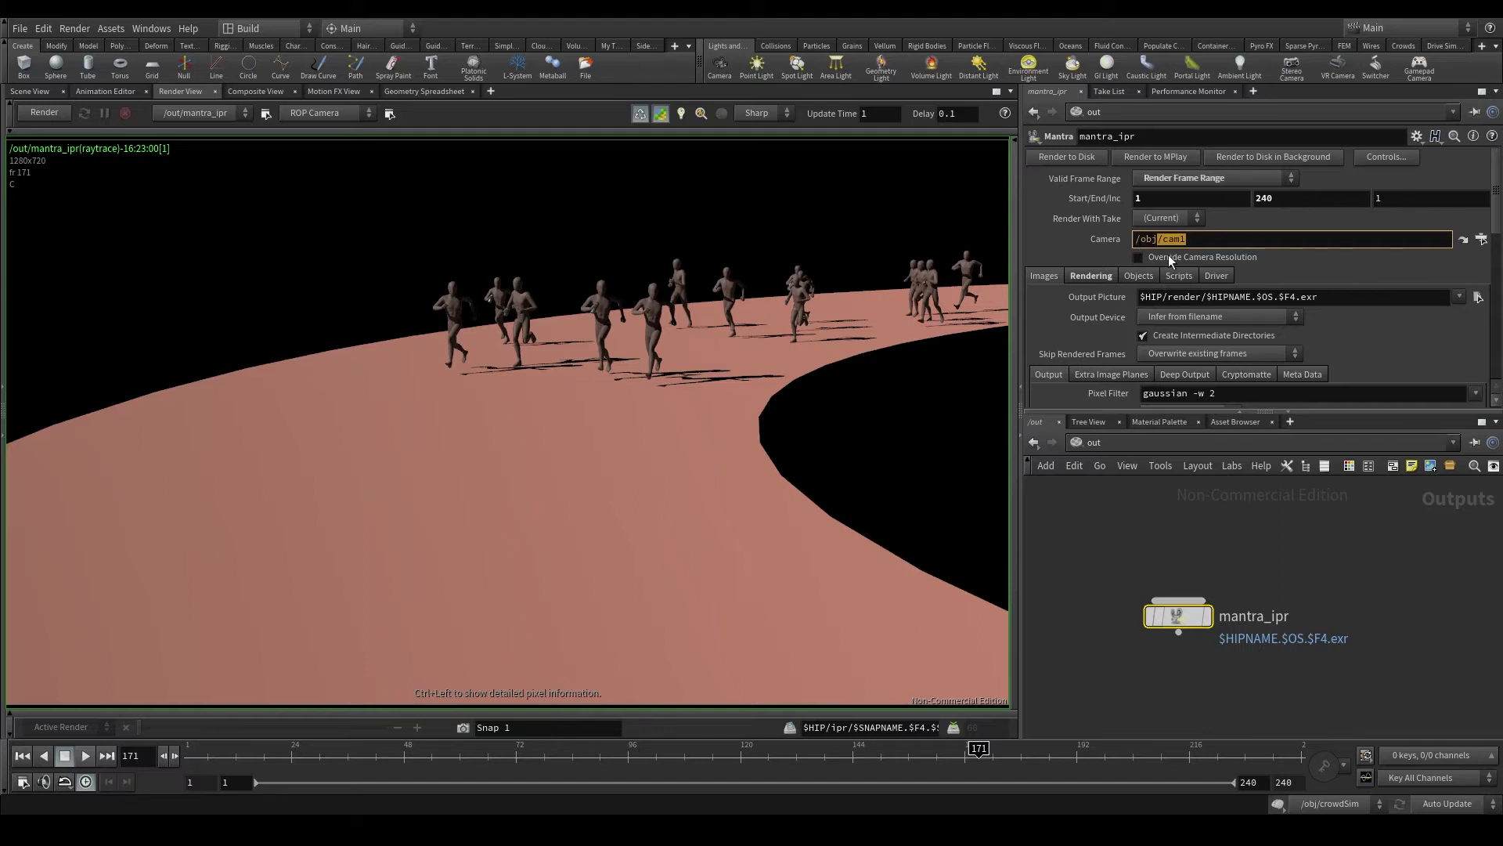
click(1445, 246)
click(1482, 239)
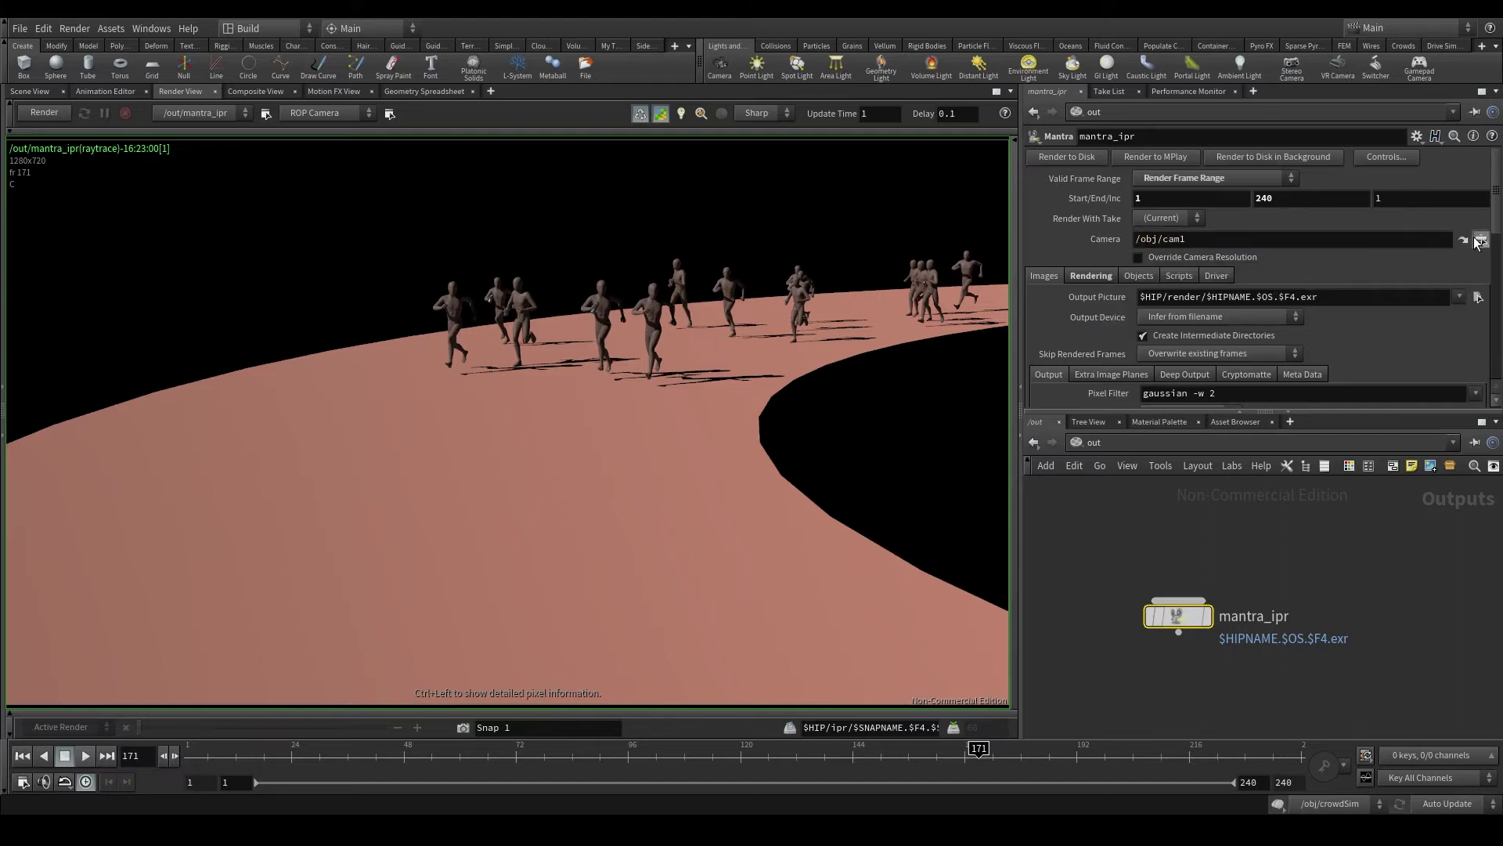
click(1462, 365)
Review the Resolution width and height of cam1 in the obj network and return to the out network.
click(1160, 441)
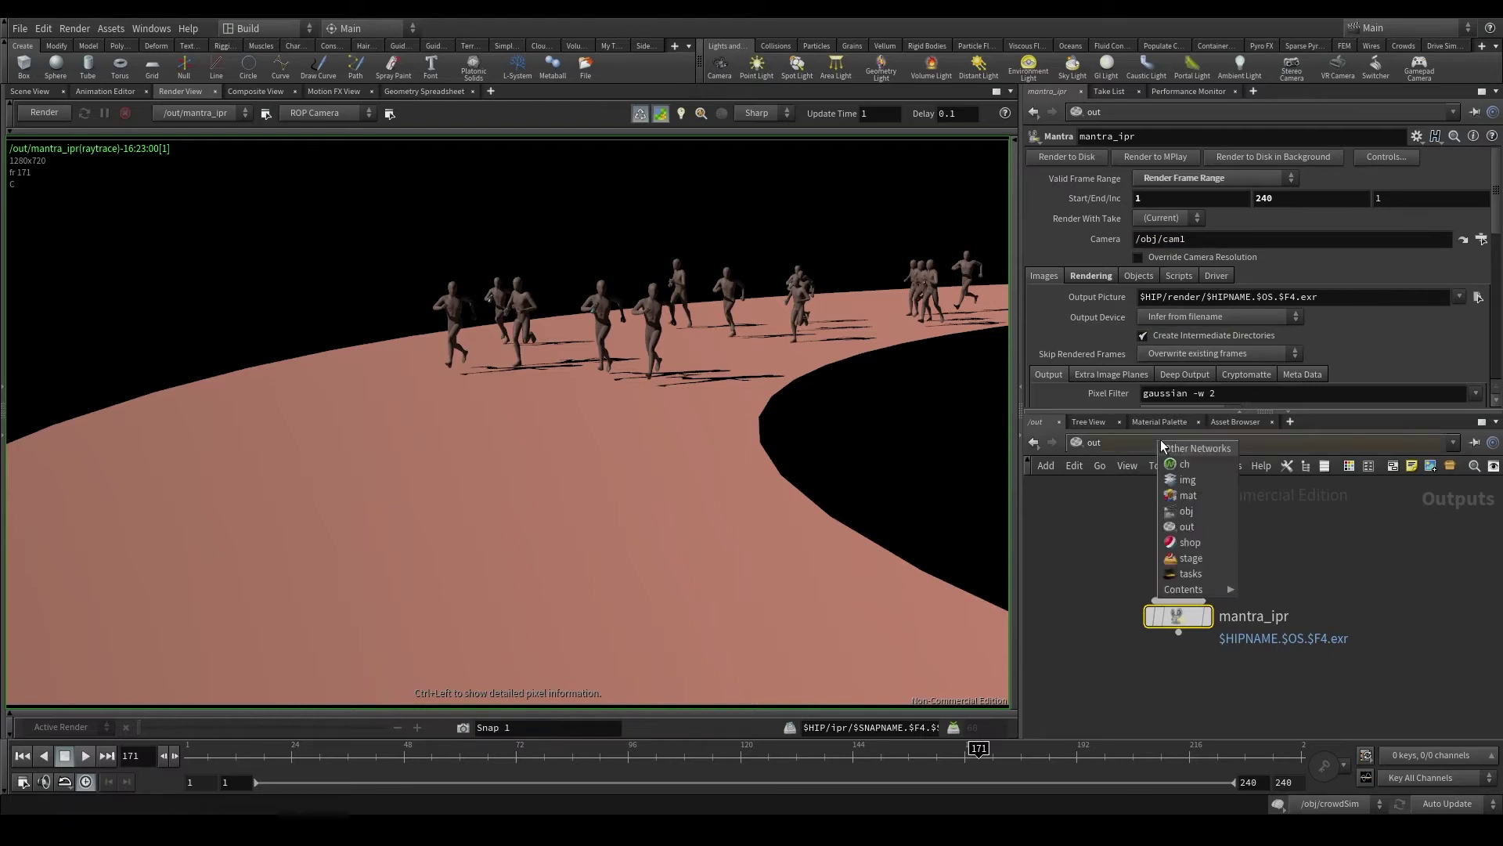
click(1220, 512)
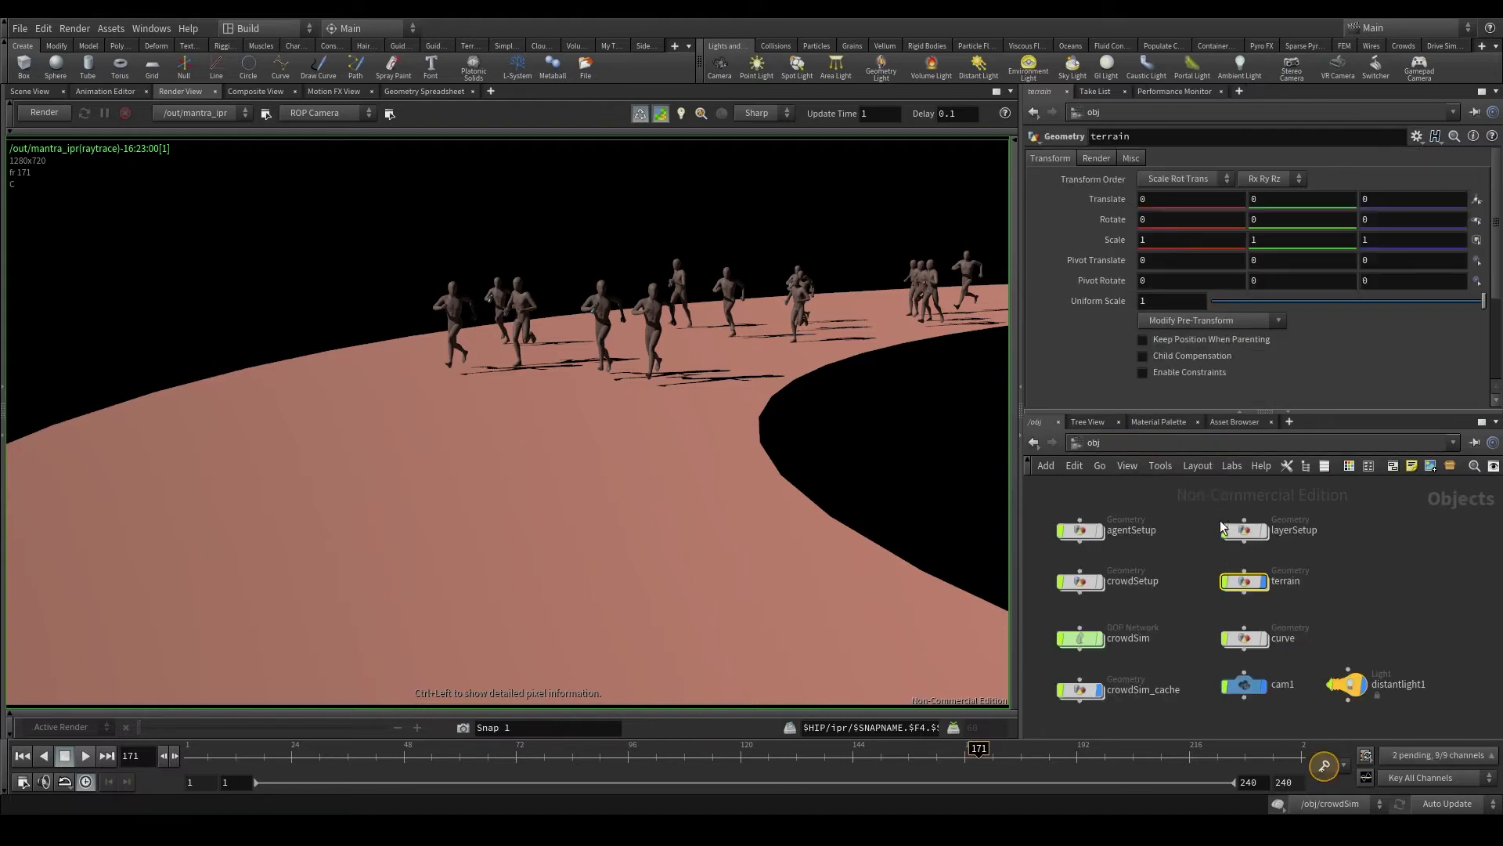
click(1237, 687)
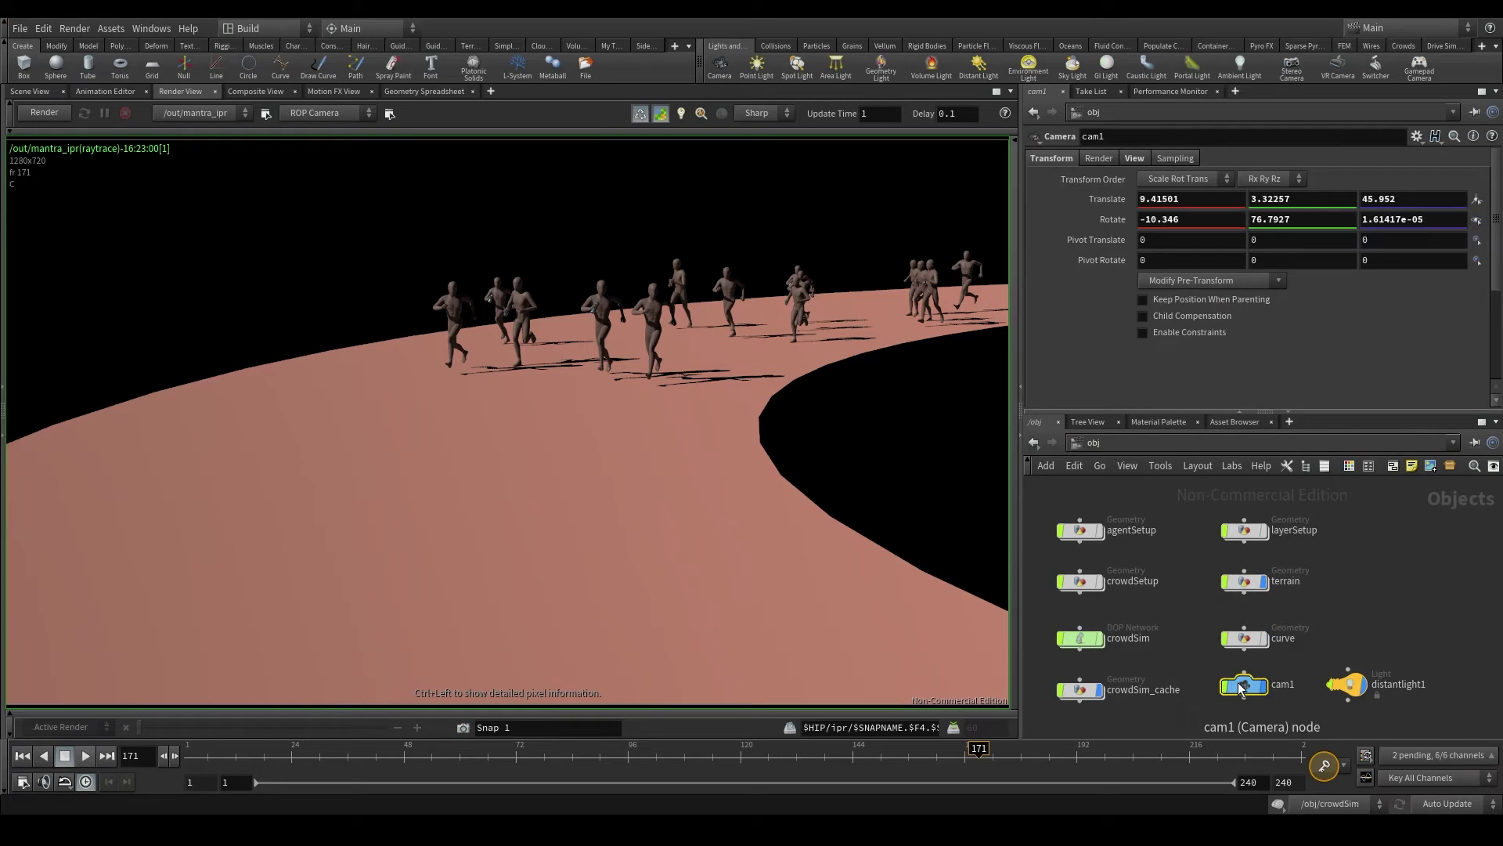
click(1130, 157)
mouse_move(1093, 199)
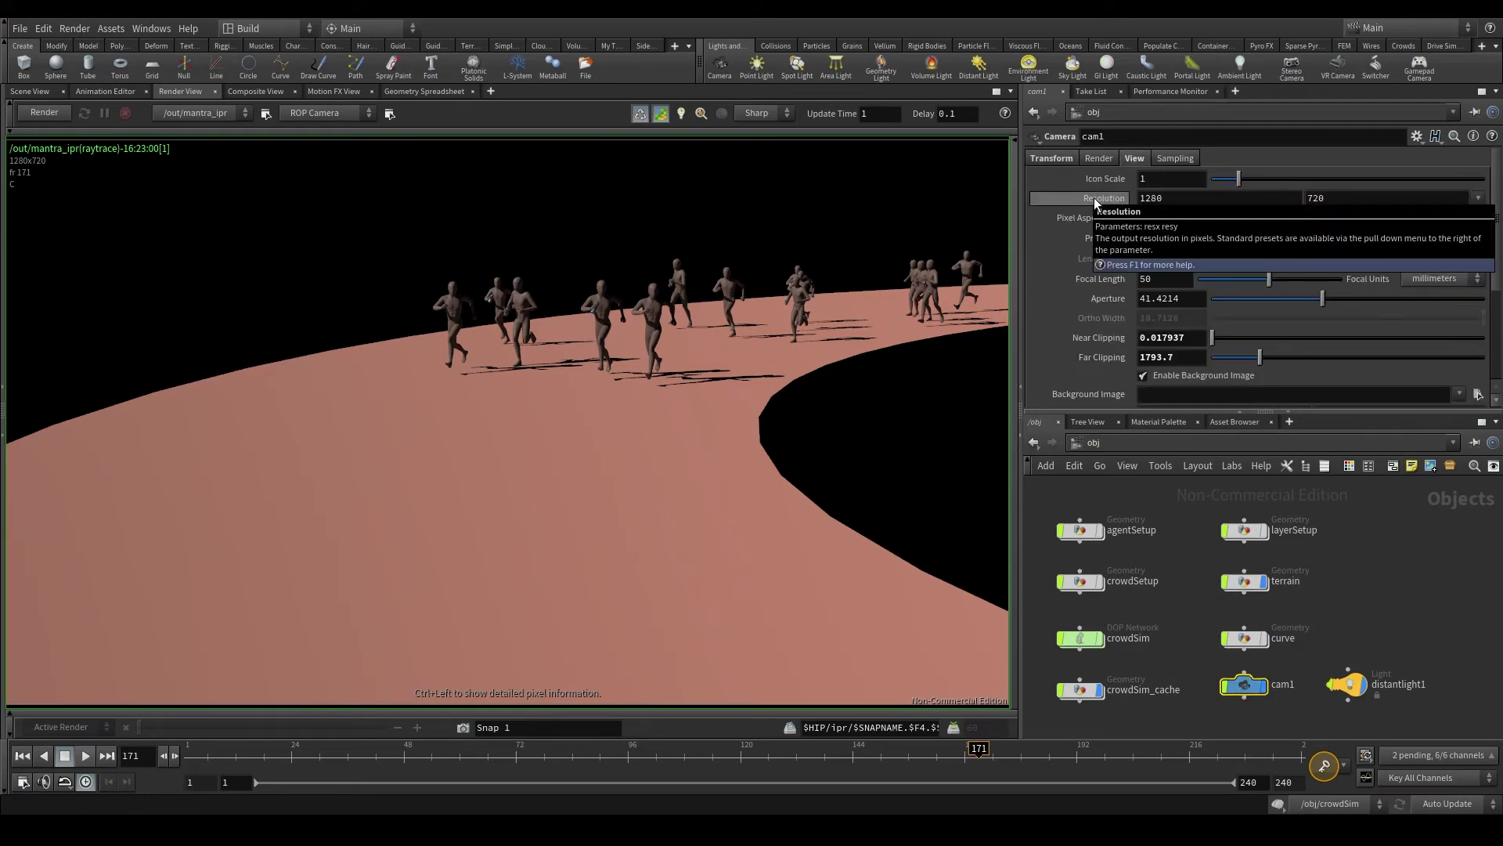
click(1189, 198)
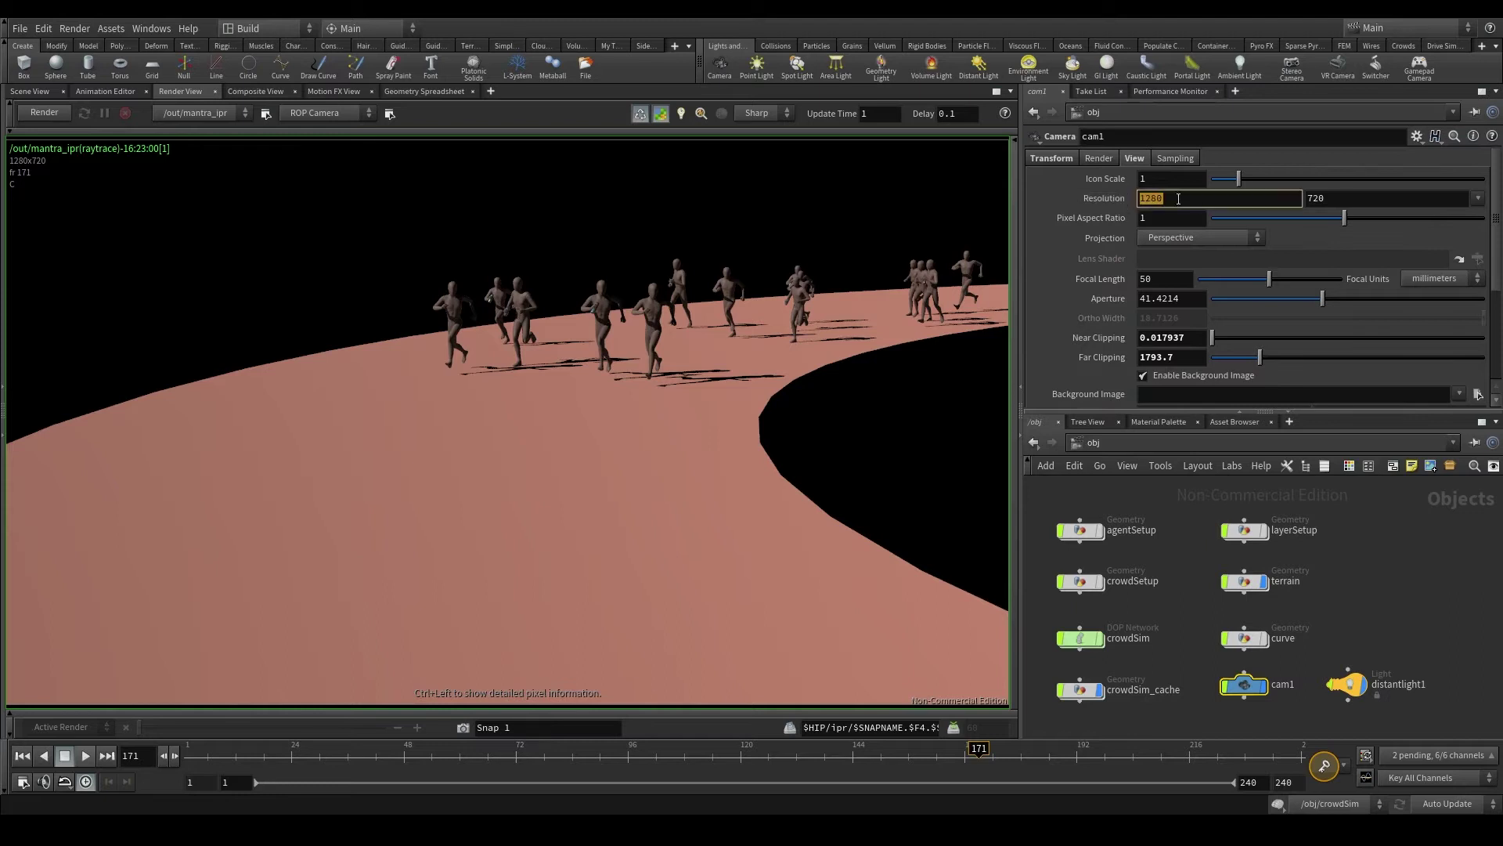
key(Tab)
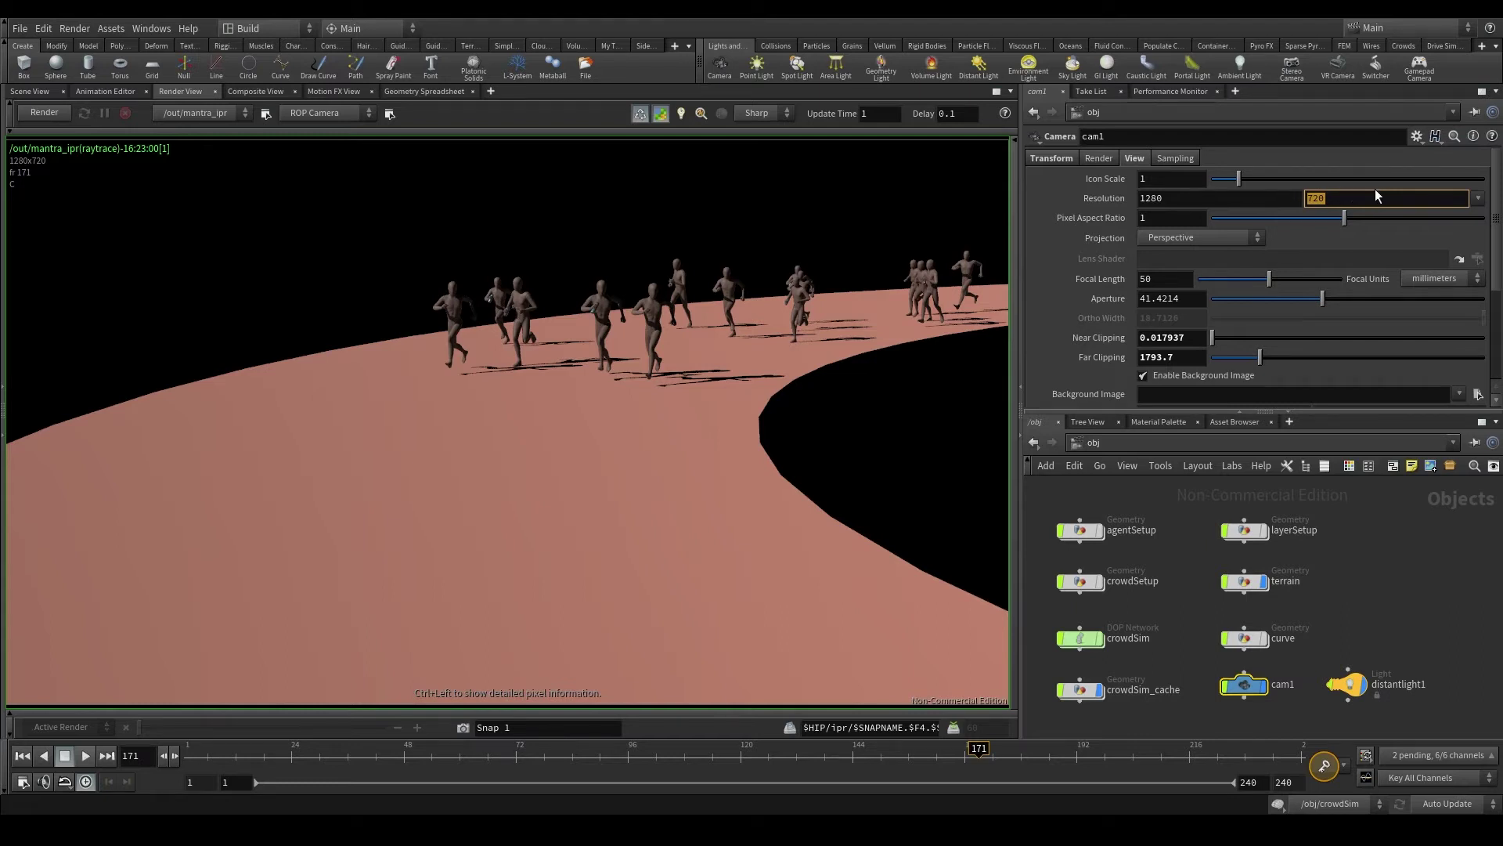
key(shift+Tab)
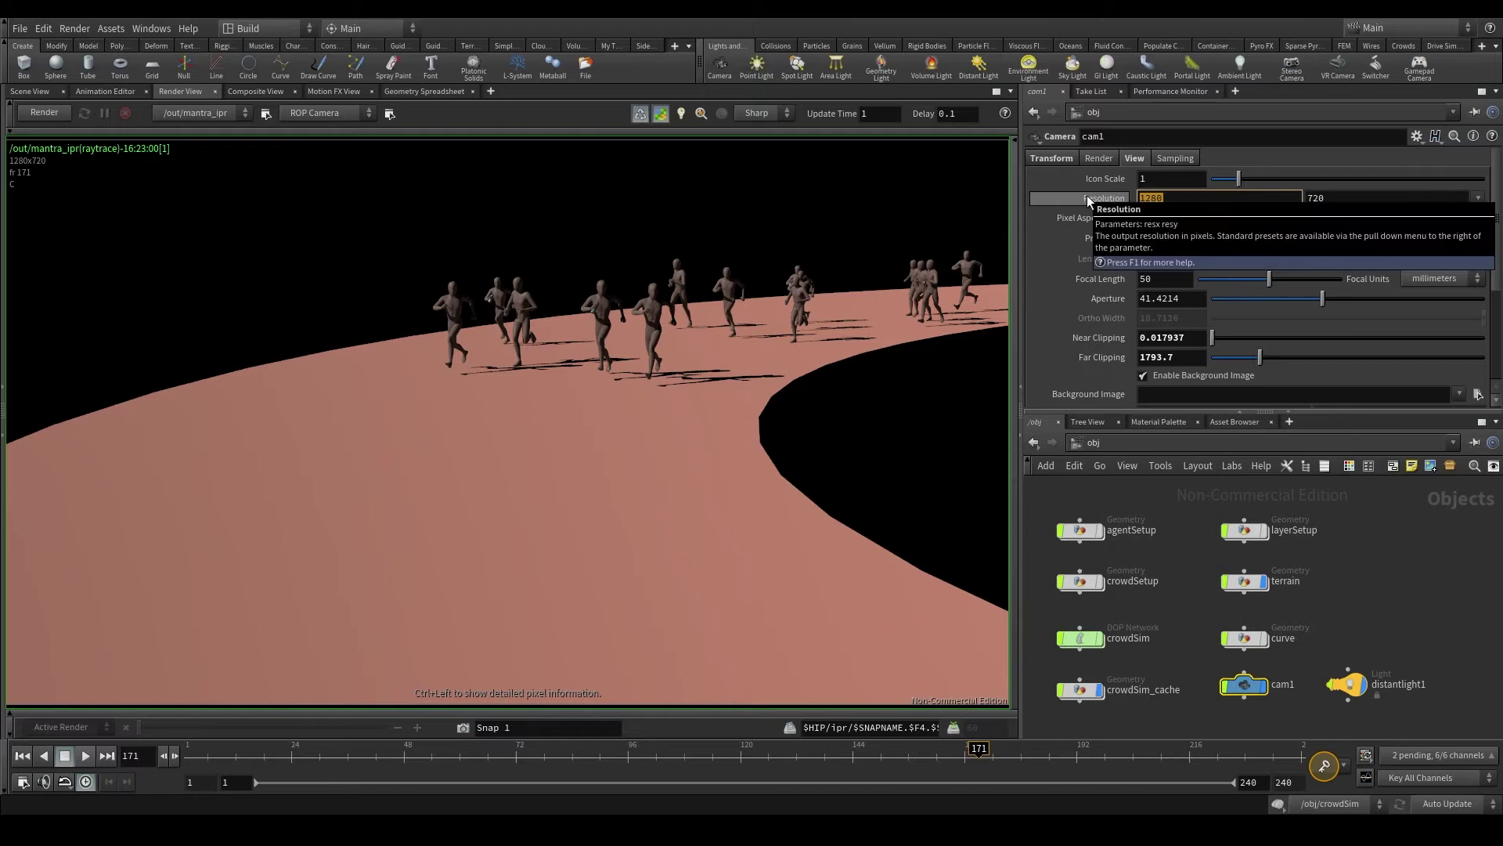
click(1165, 438)
click(1223, 527)
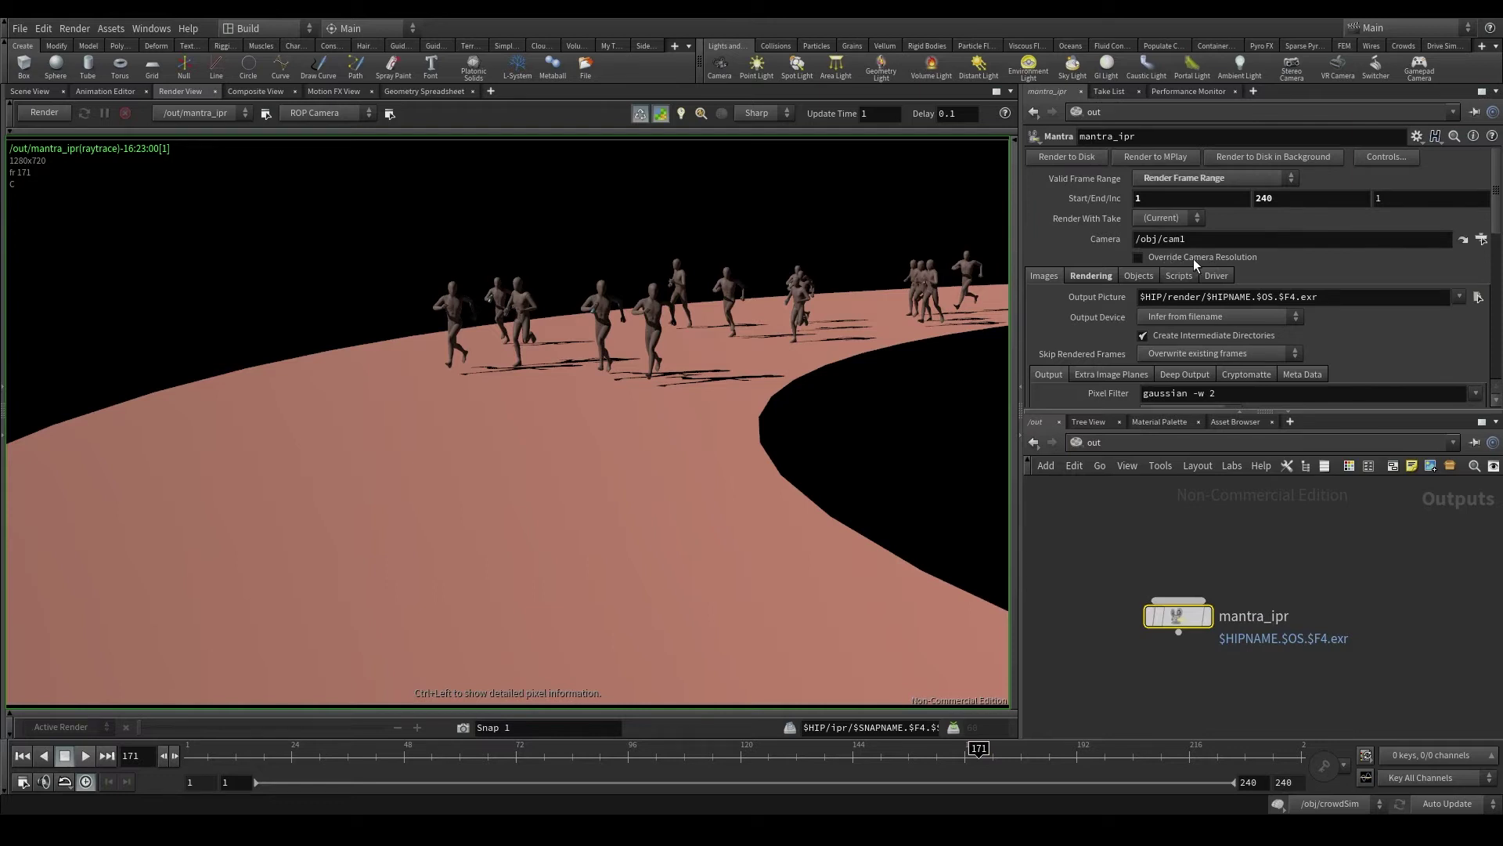
Enable Override Camera Resolution on the Mantra node to view its scale settings, and turn it off again.
mouse_move(1199, 258)
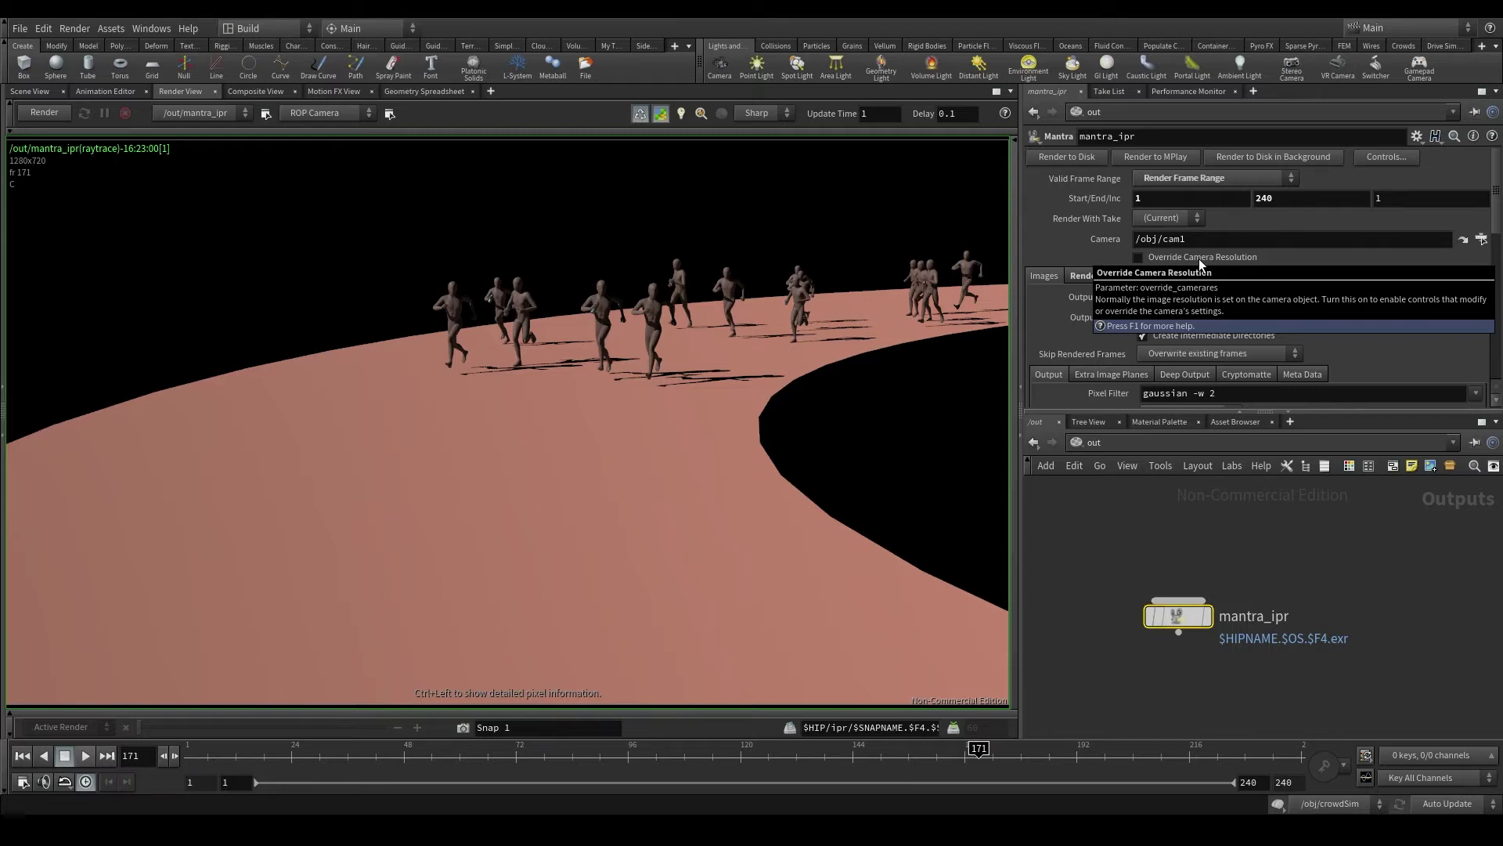
click(1200, 258)
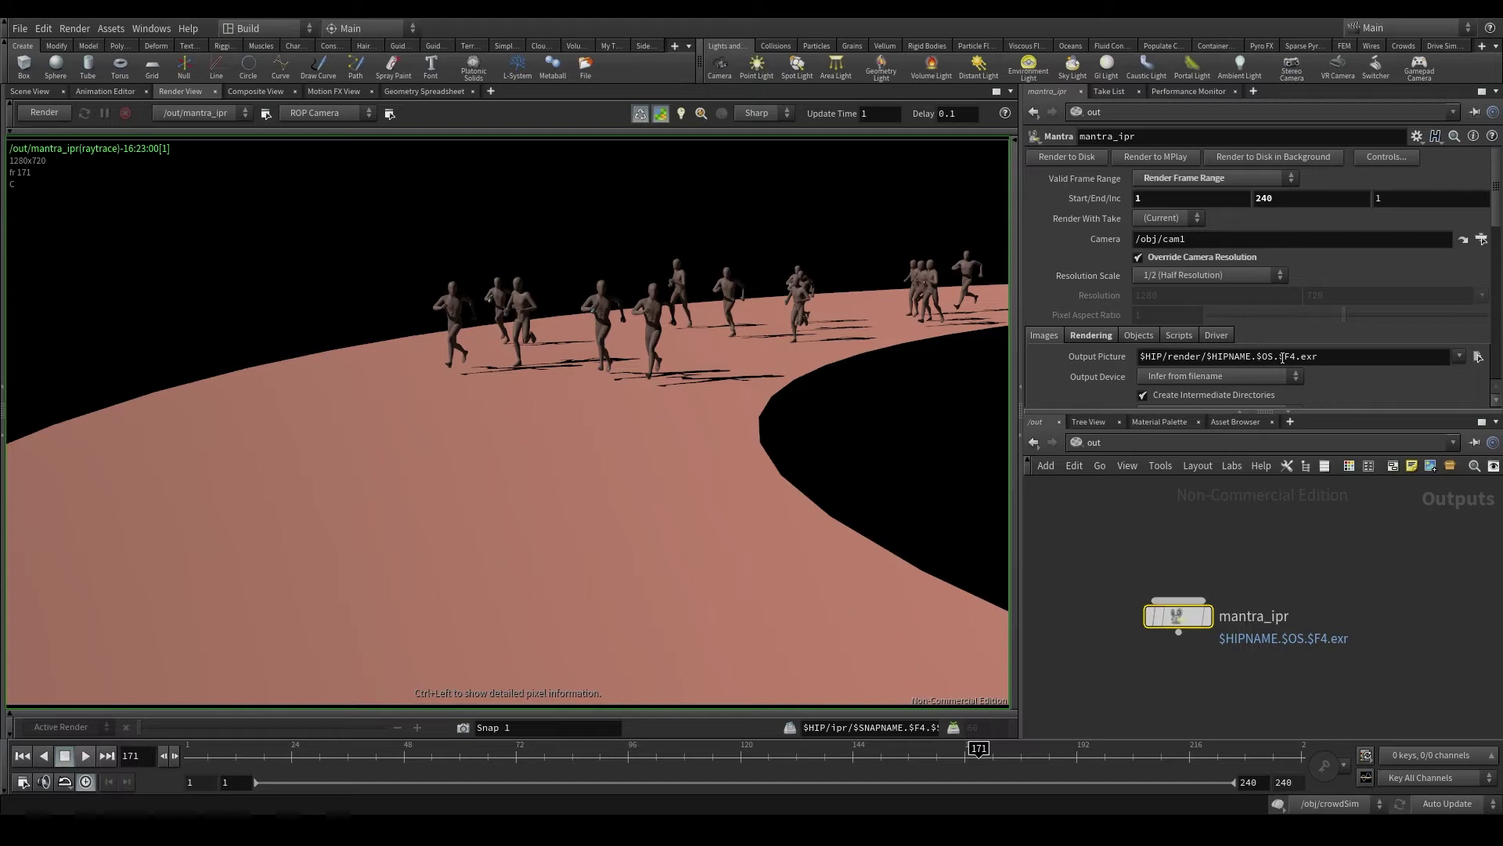
click(1206, 257)
Examine the Output Picture path and its file name variables in the Mantra node's image settings.
scroll(1333, 297, down, 3)
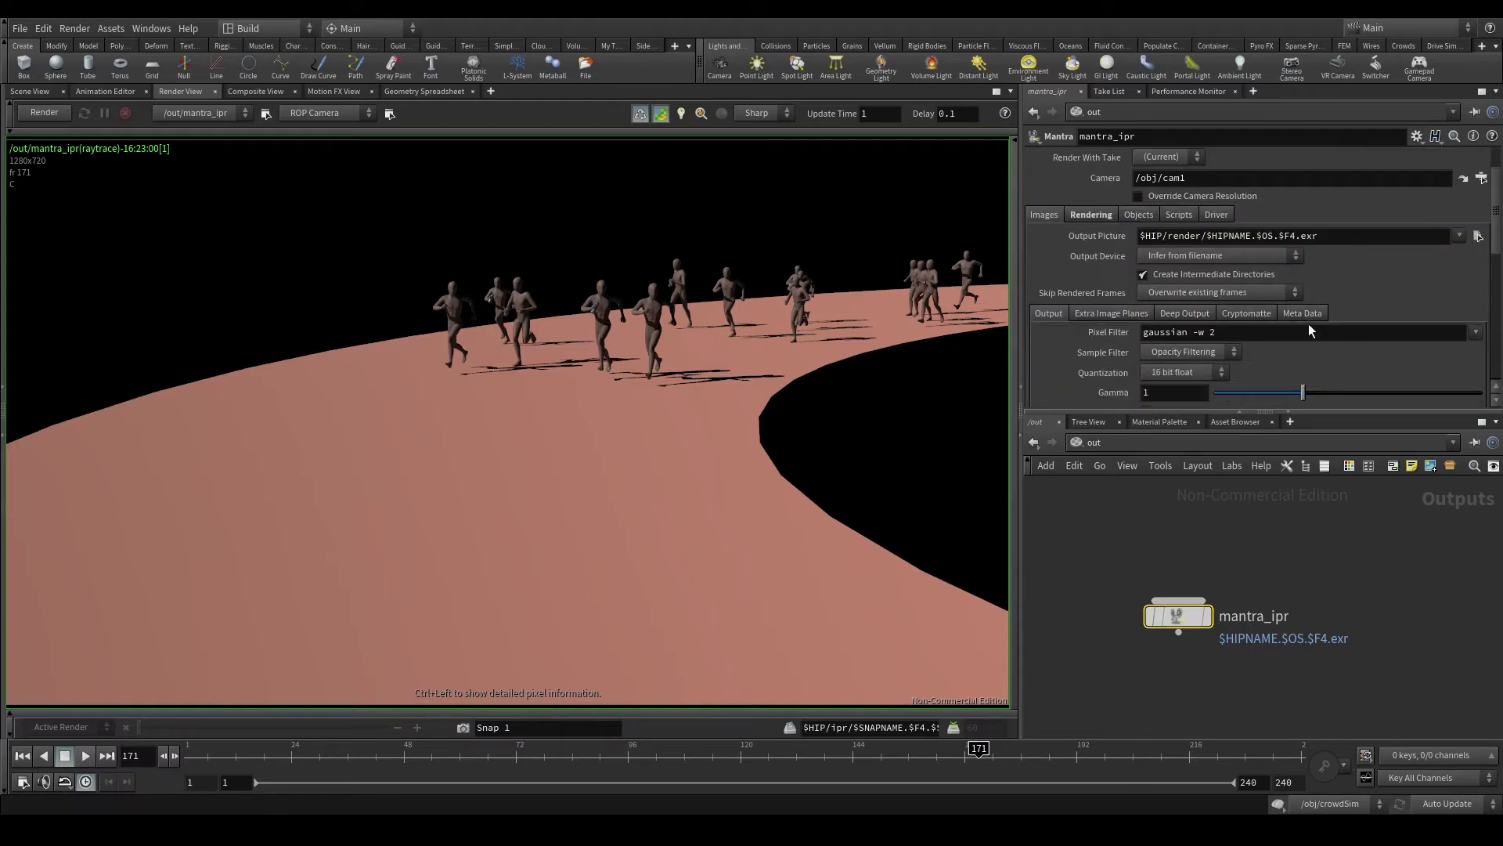
mouse_move(1094, 256)
click(1086, 214)
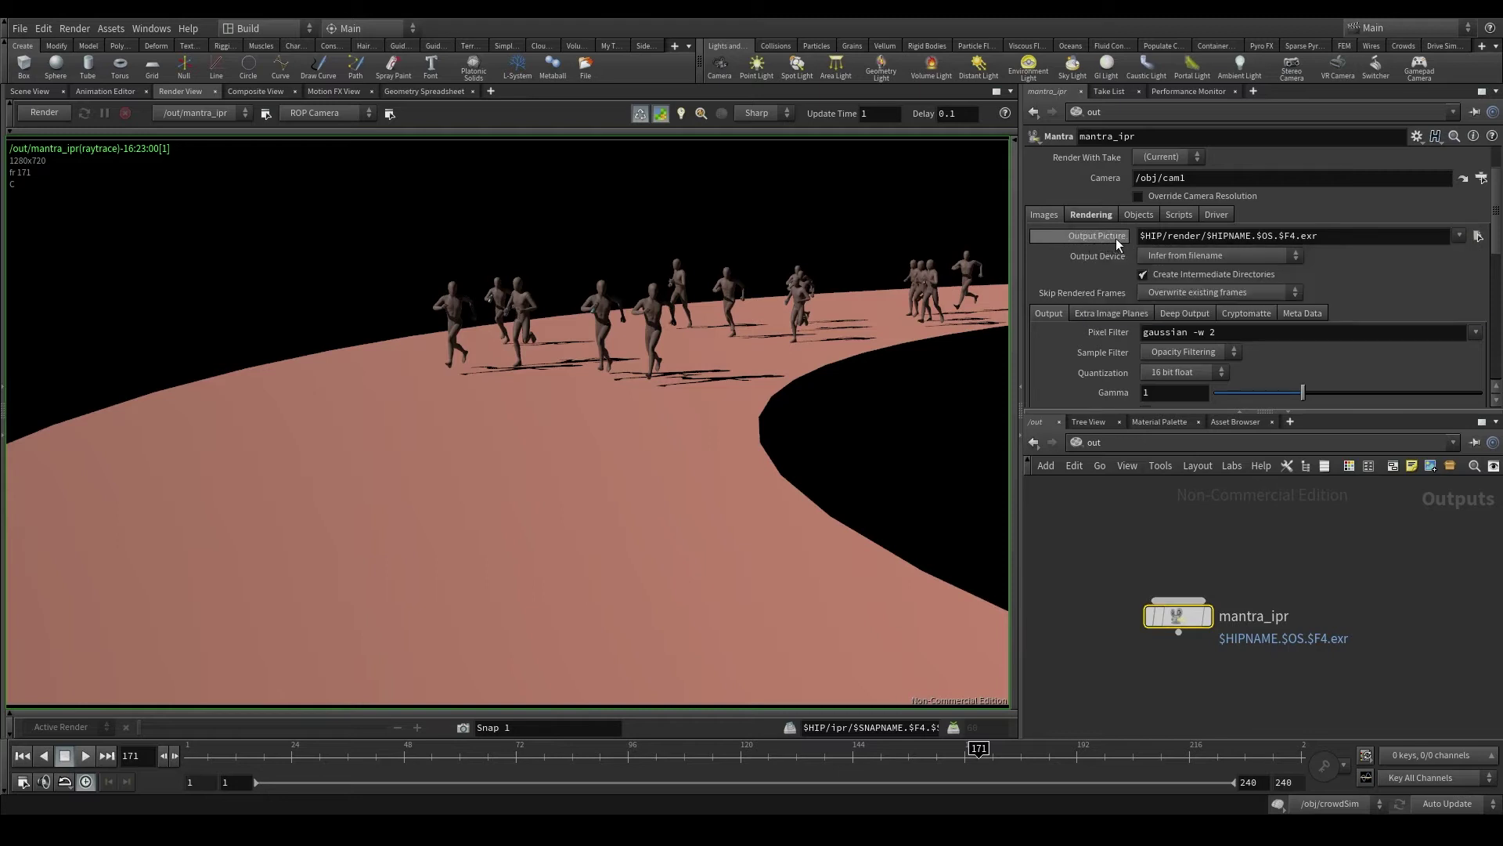
drag(1396, 240, 1126, 238)
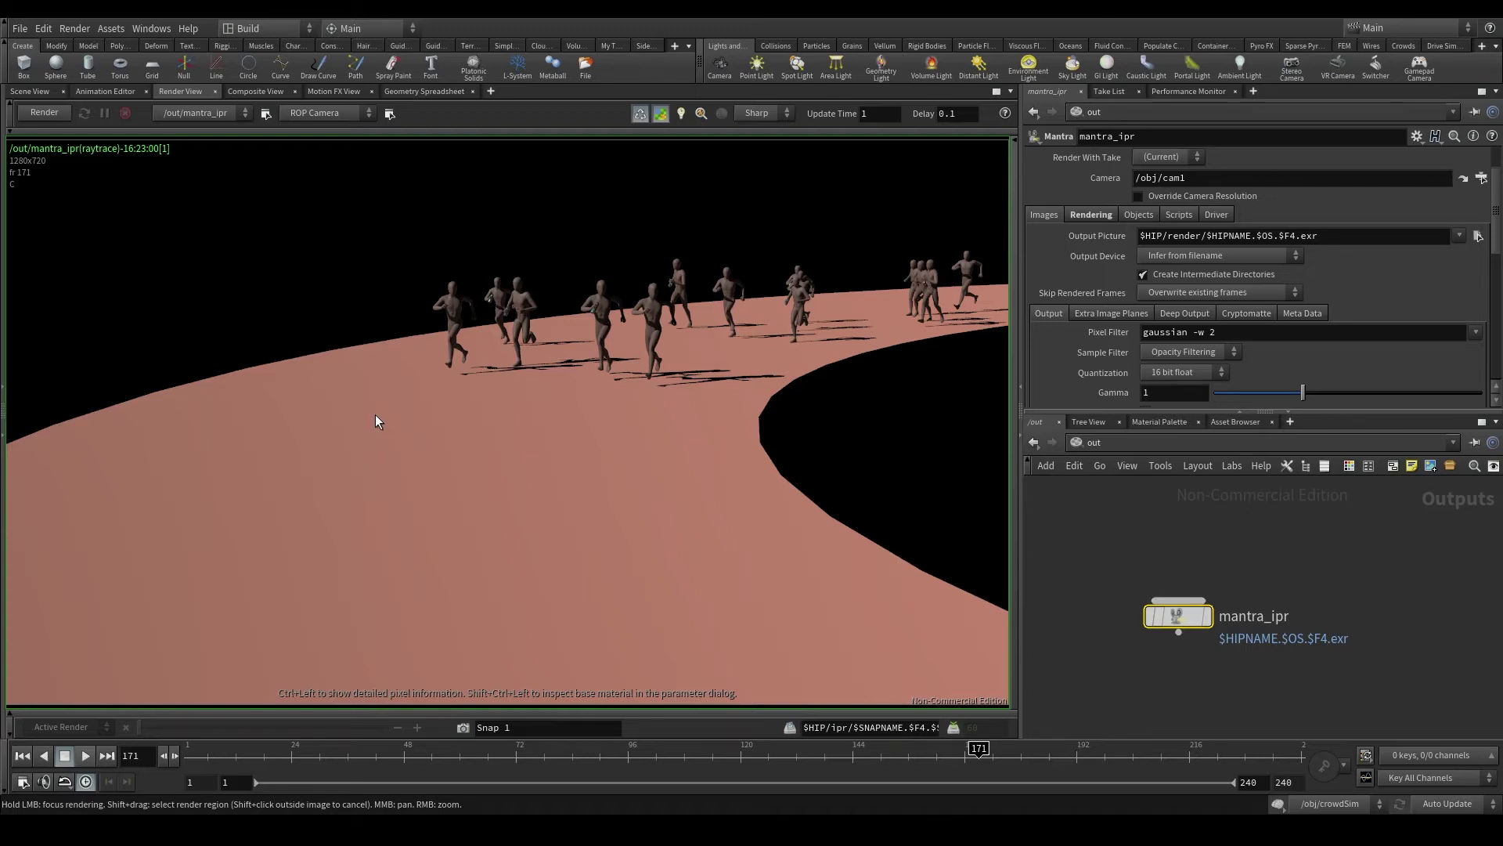
key(h)
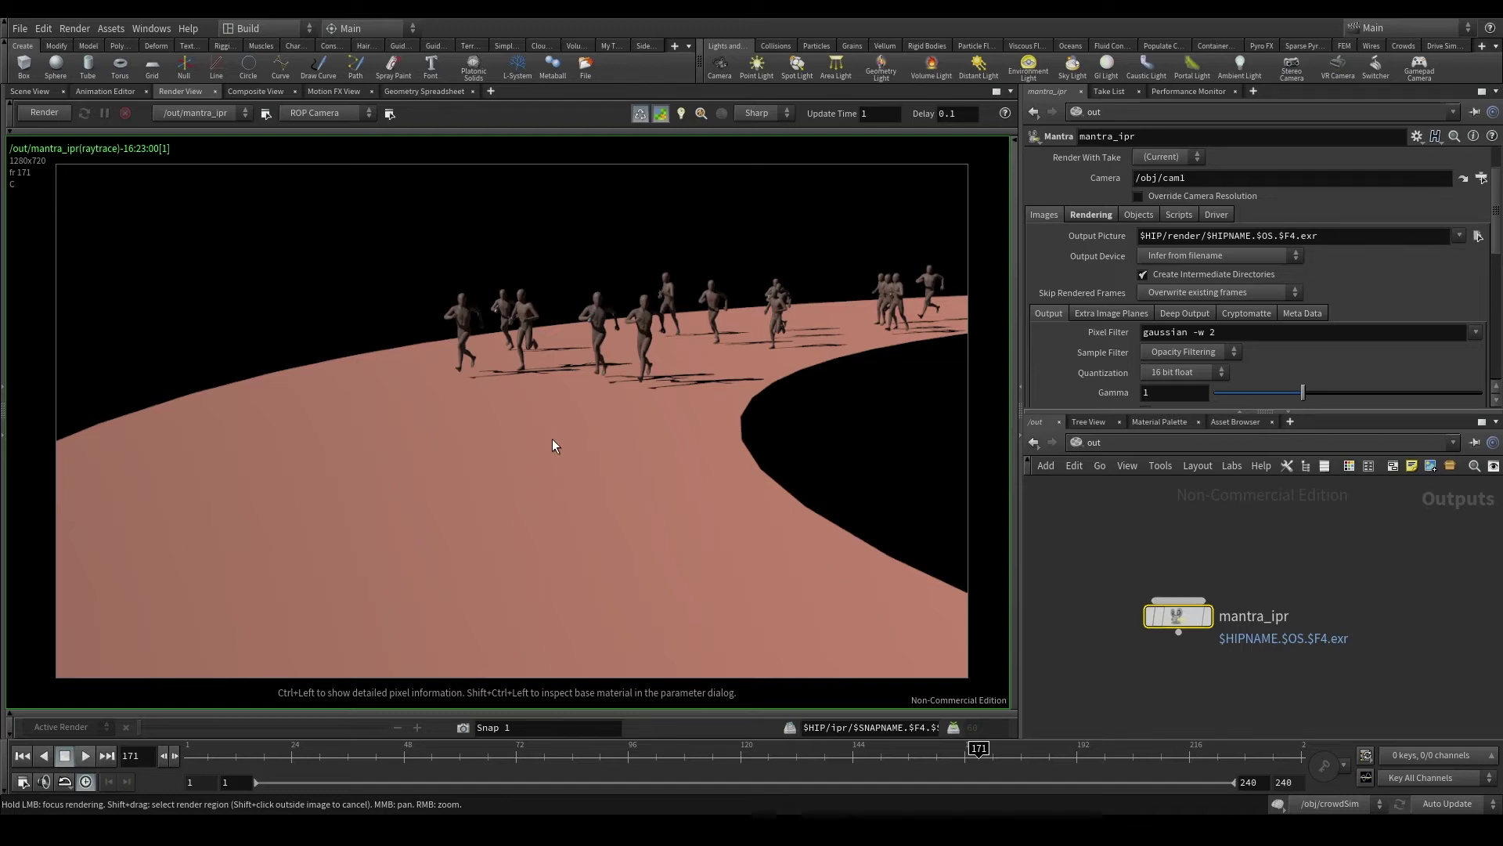
scroll(552, 446, up, 1)
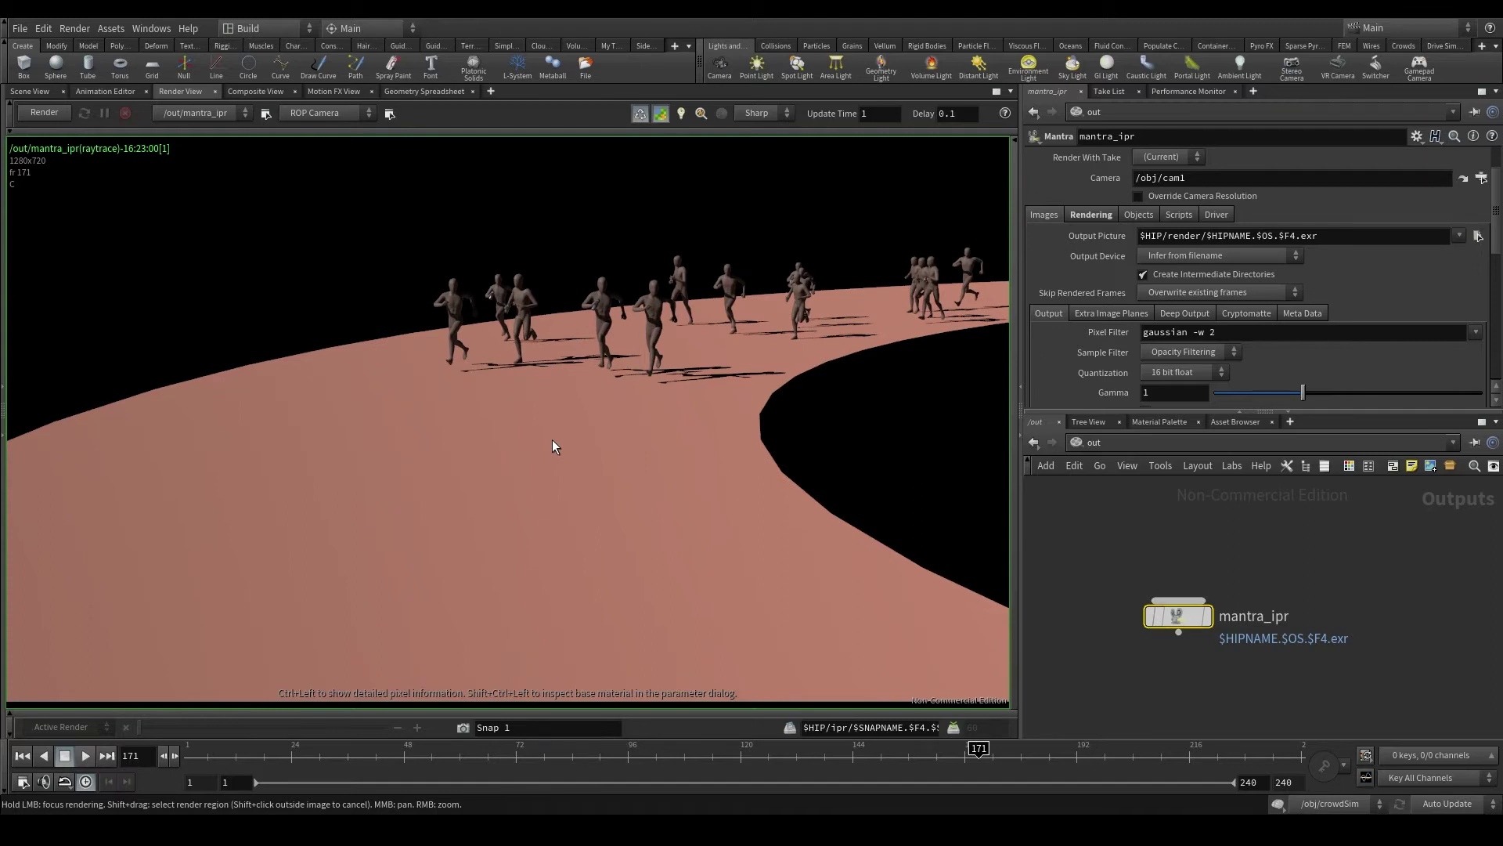
scroll(575, 485, down, 1)
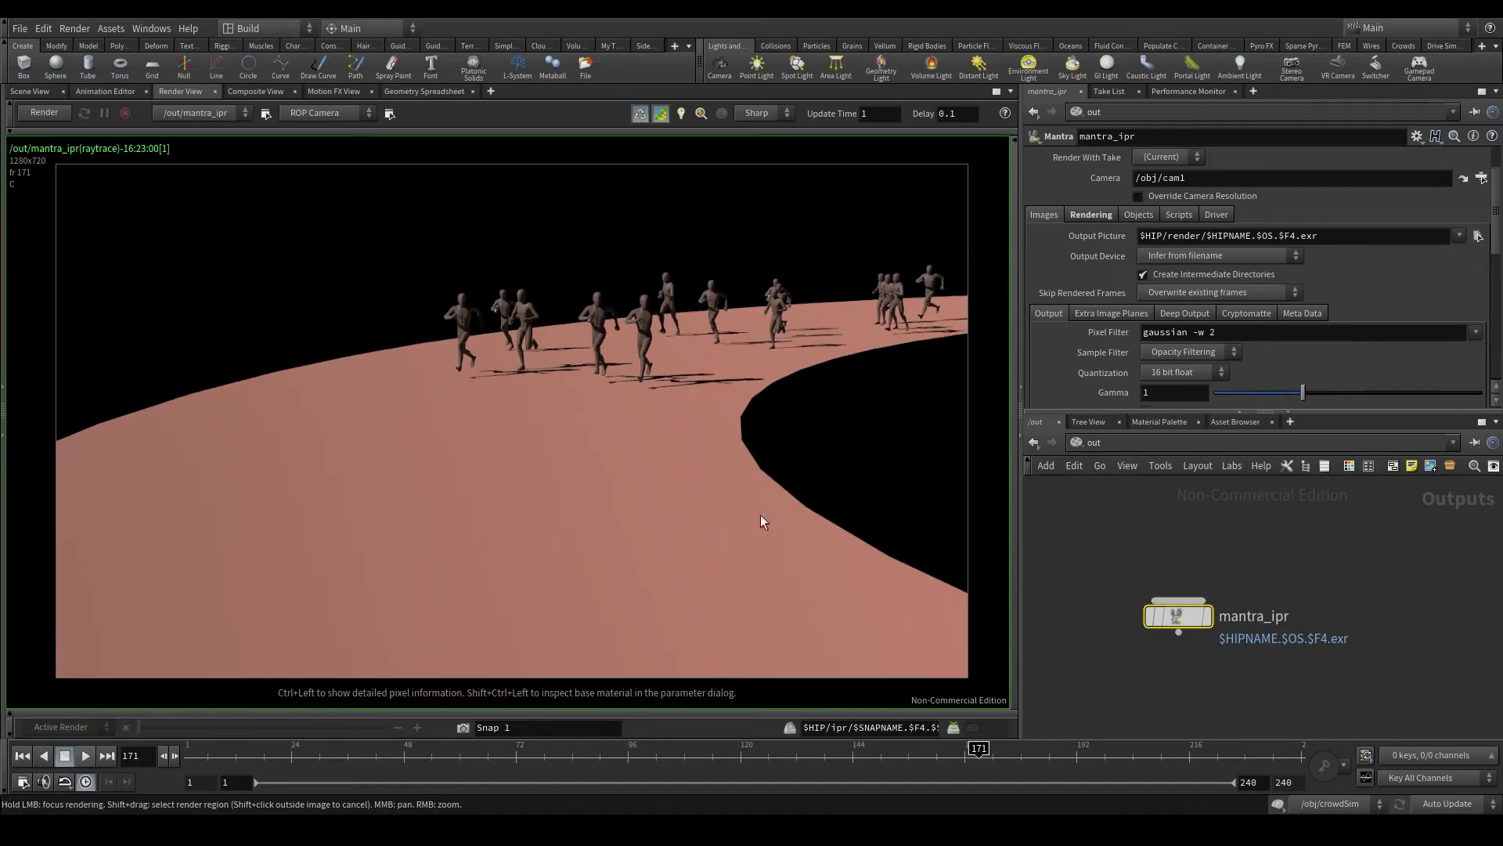
scroll(414, 478, up, 1)
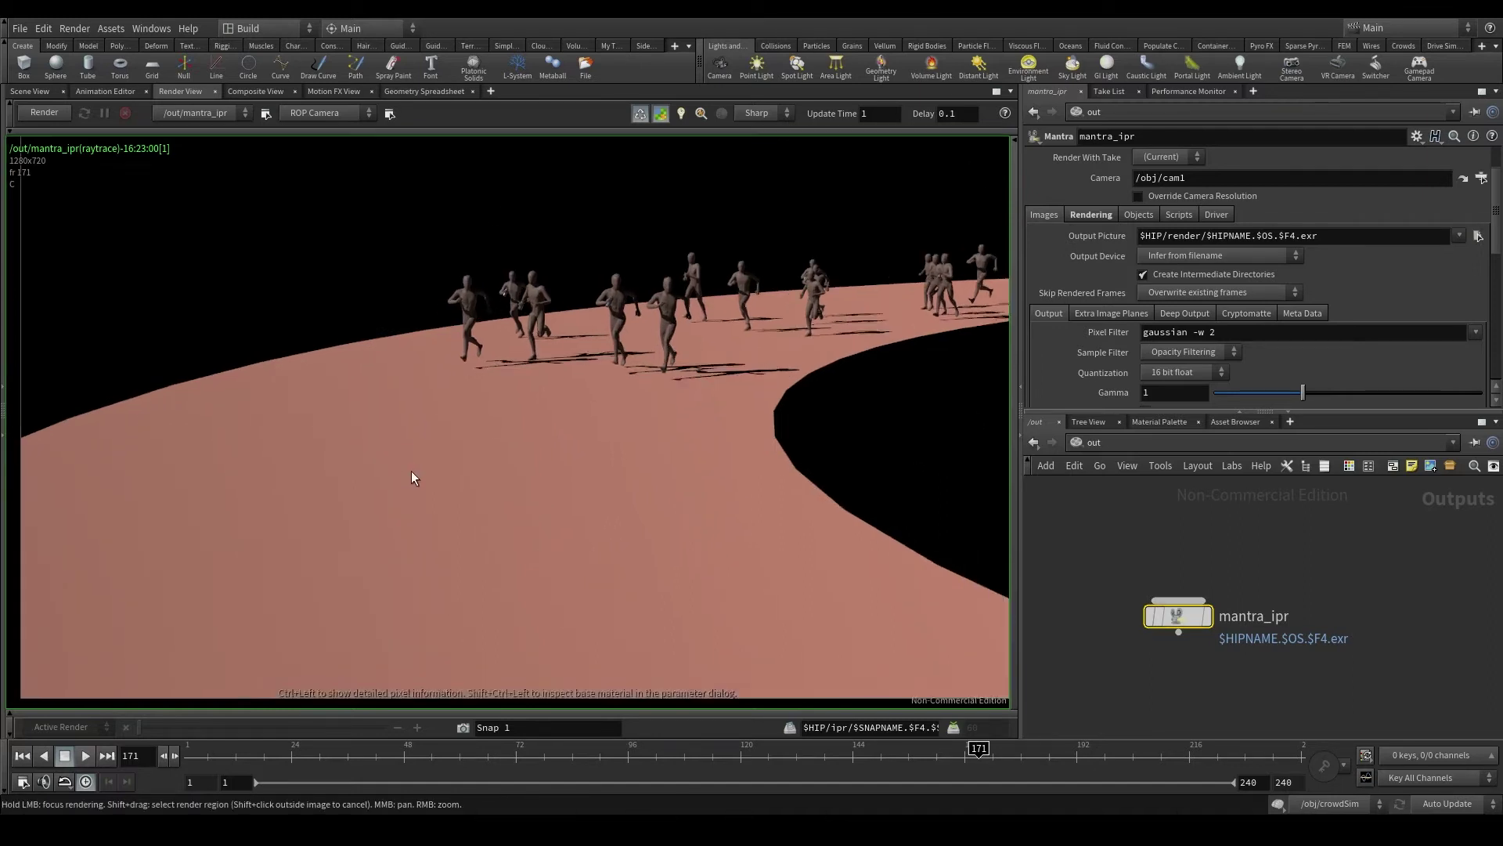
scroll(414, 478, down, 1)
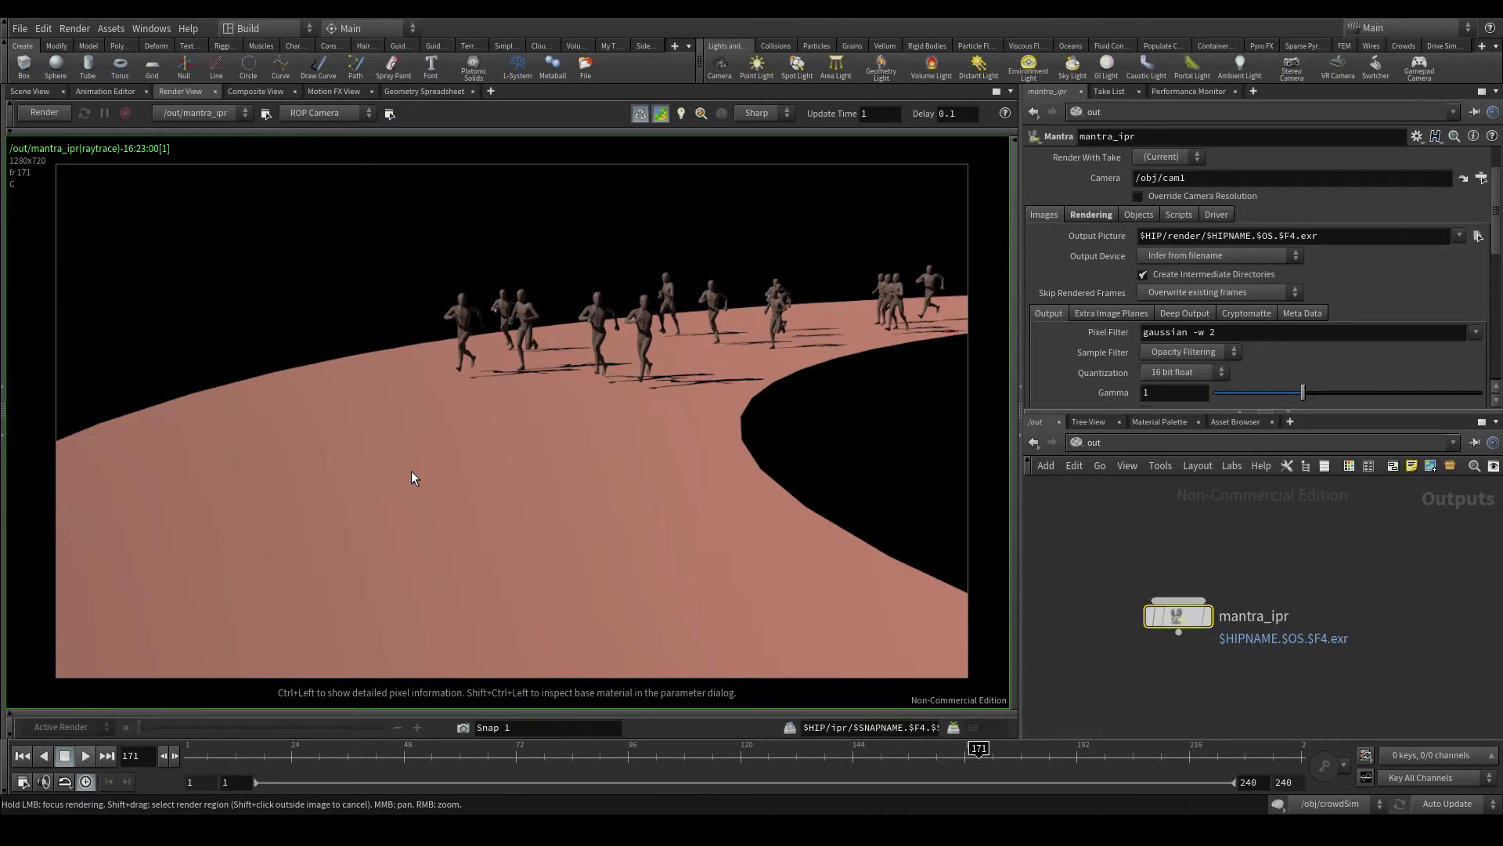
scroll(449, 476, up, 1)
scroll(486, 466, down, 1)
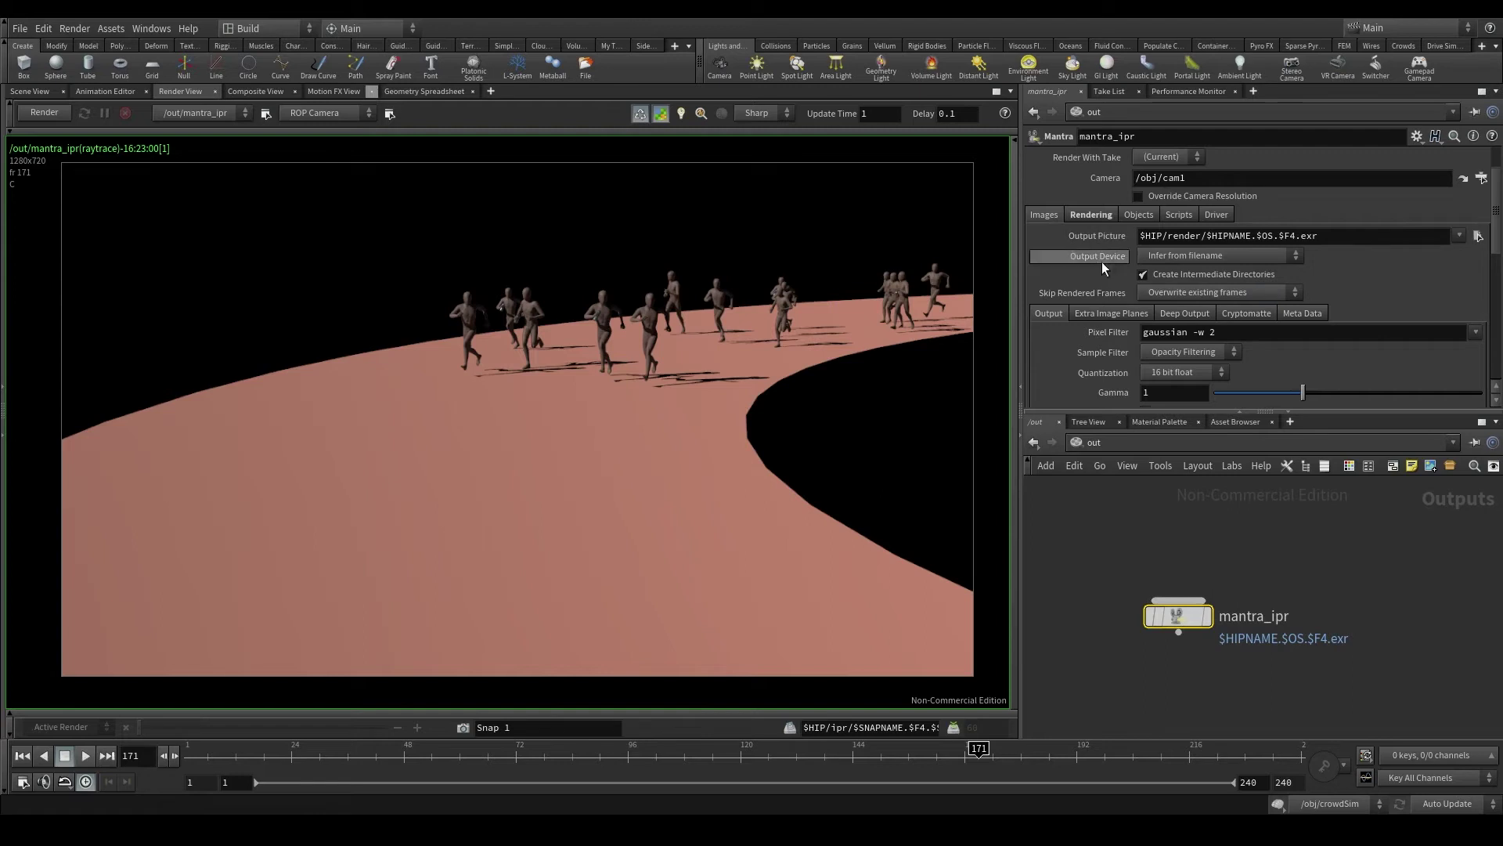
Browse for the Mantra node's Output Picture location and create a new folder named render inside the 3D Objects hip folder.
click(1478, 235)
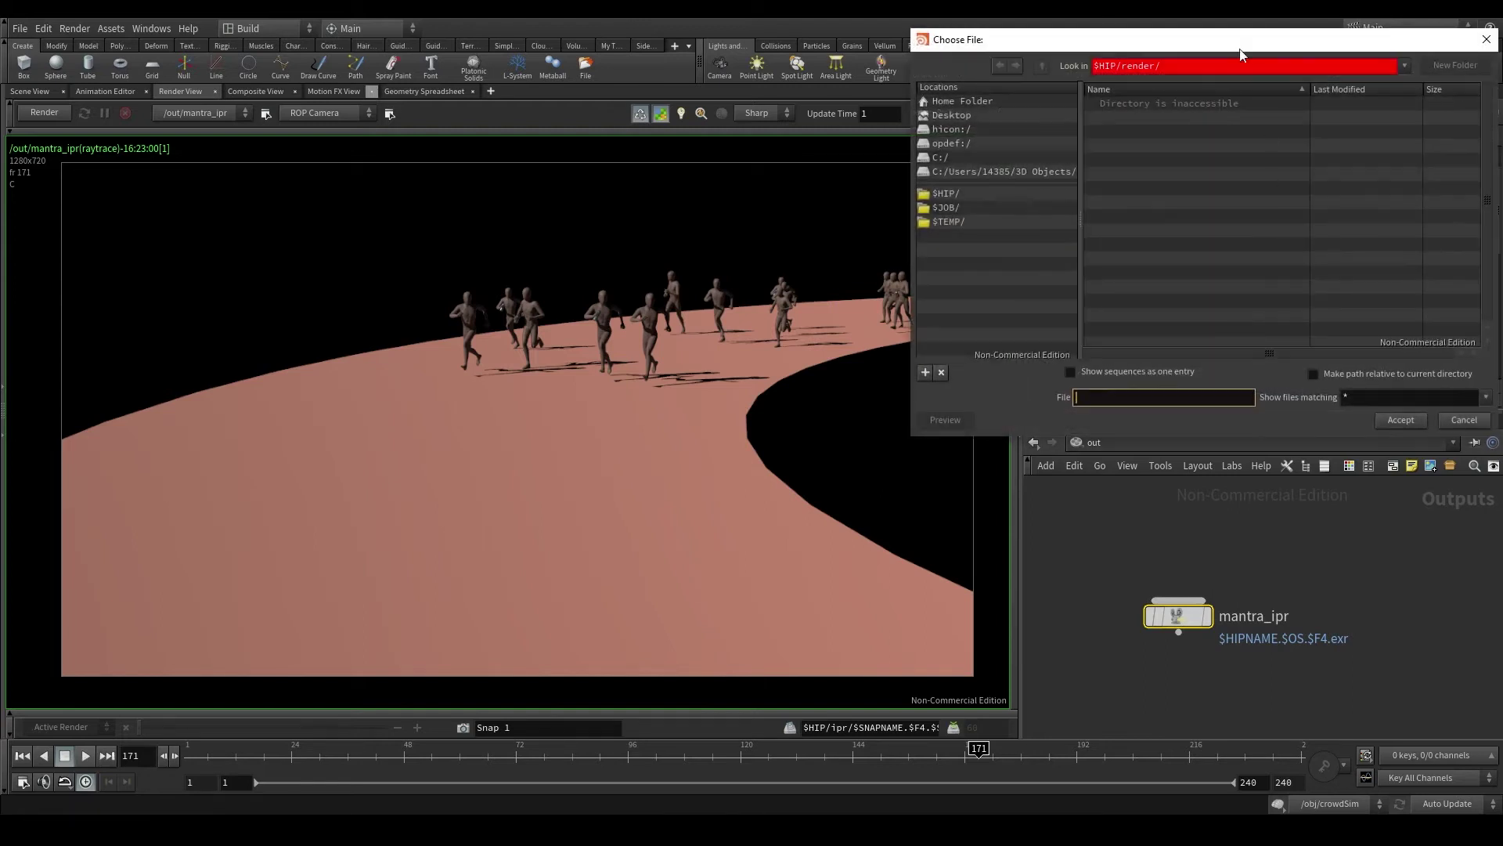
drag(1218, 39, 772, 220)
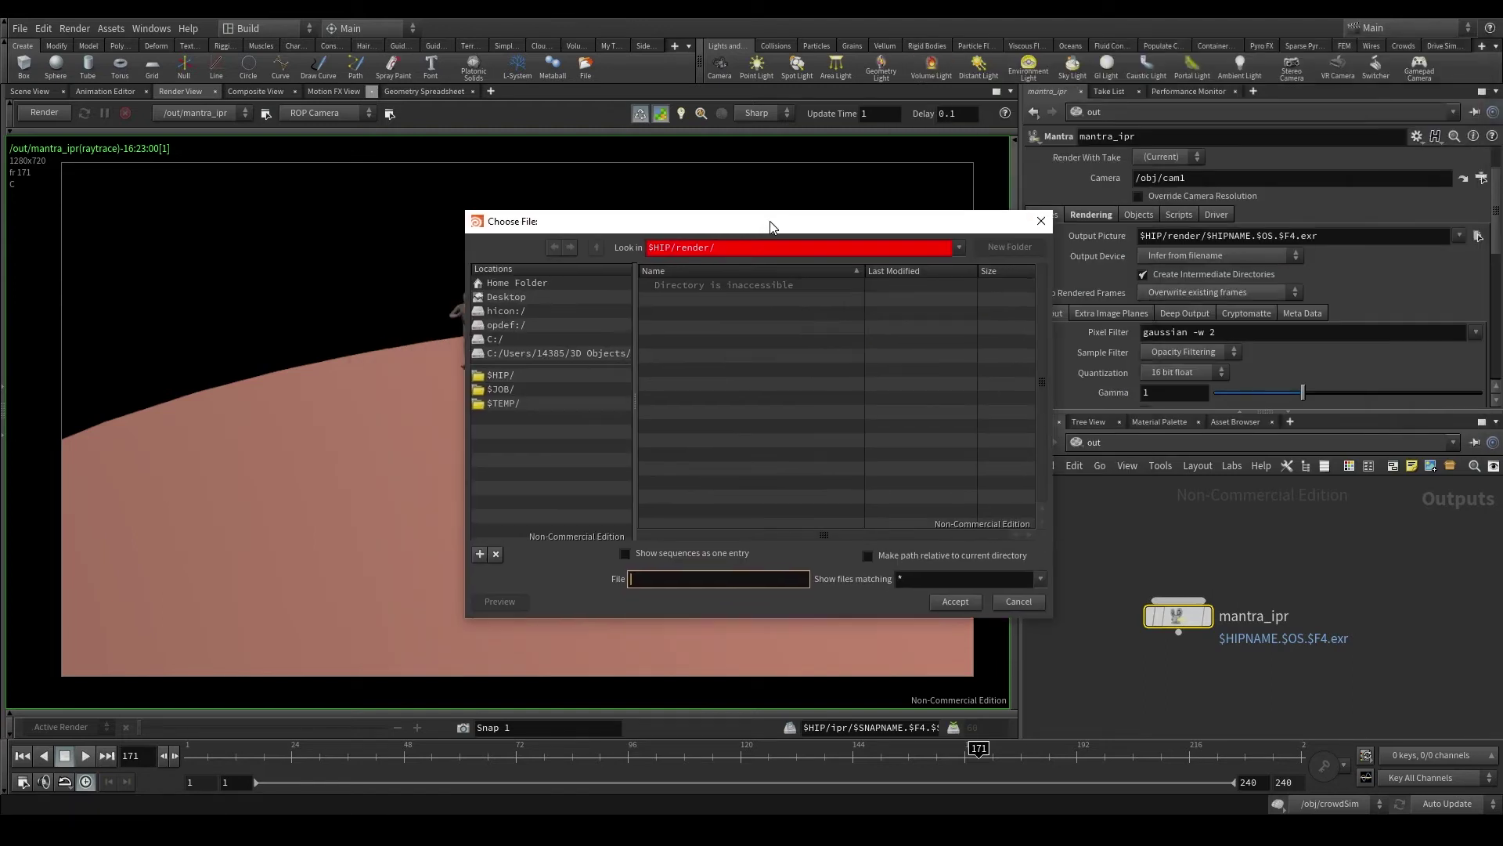
click(564, 353)
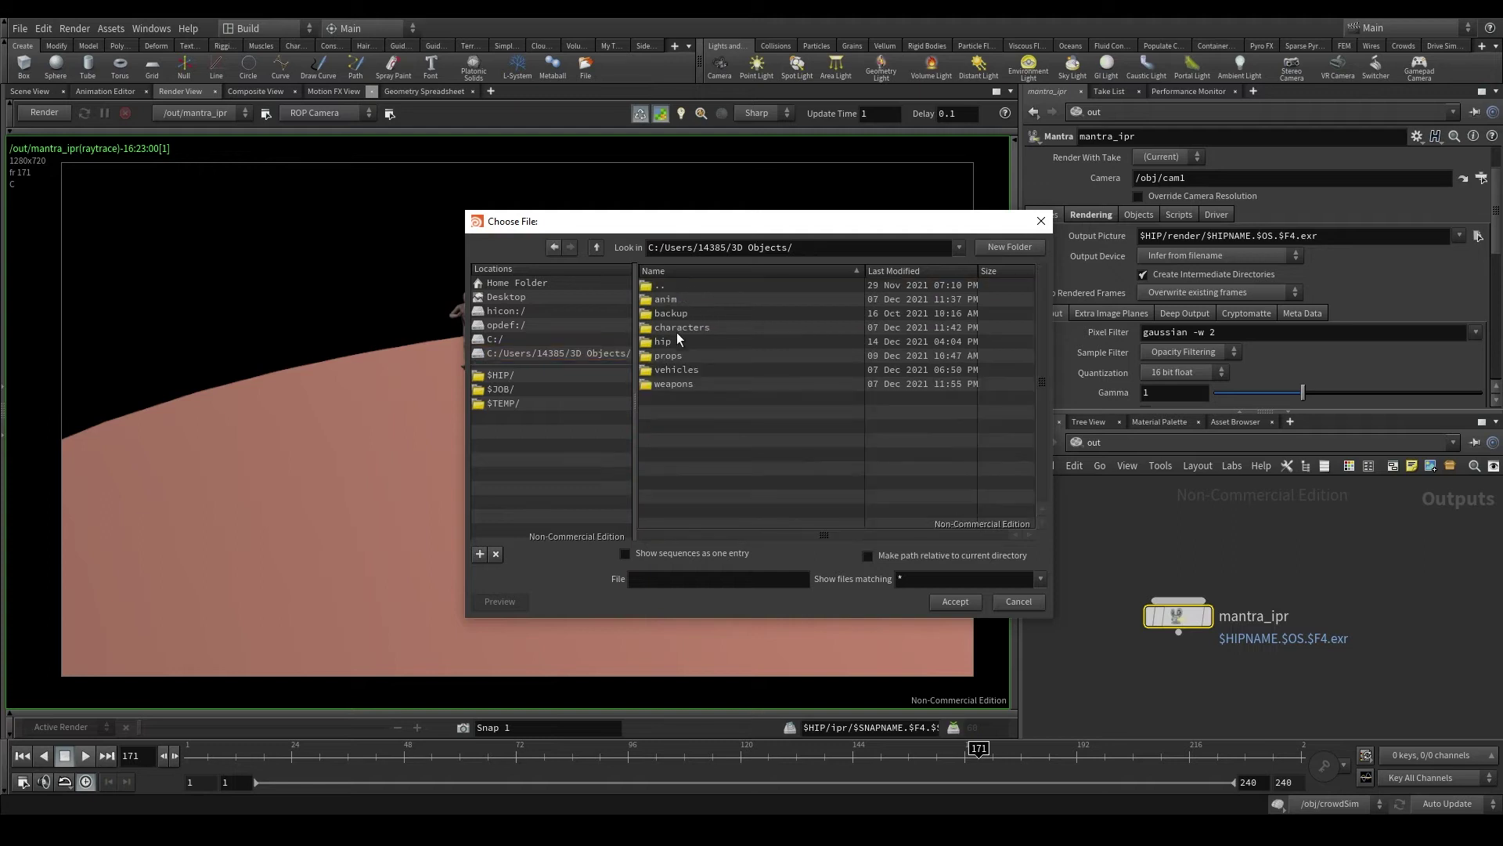
double_click(665, 341)
click(1008, 247)
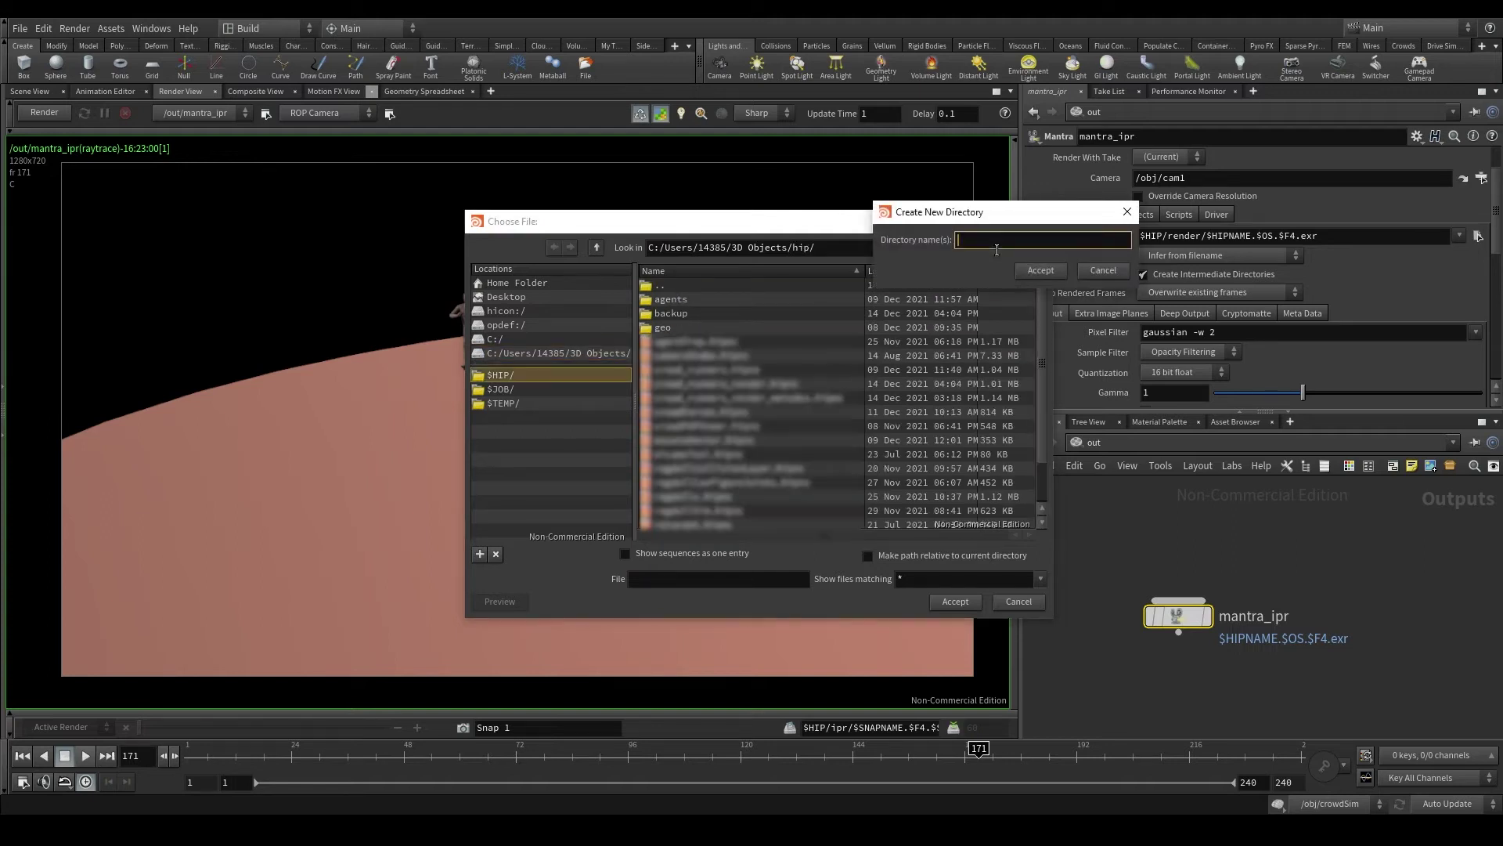
text(render)
key(Return)
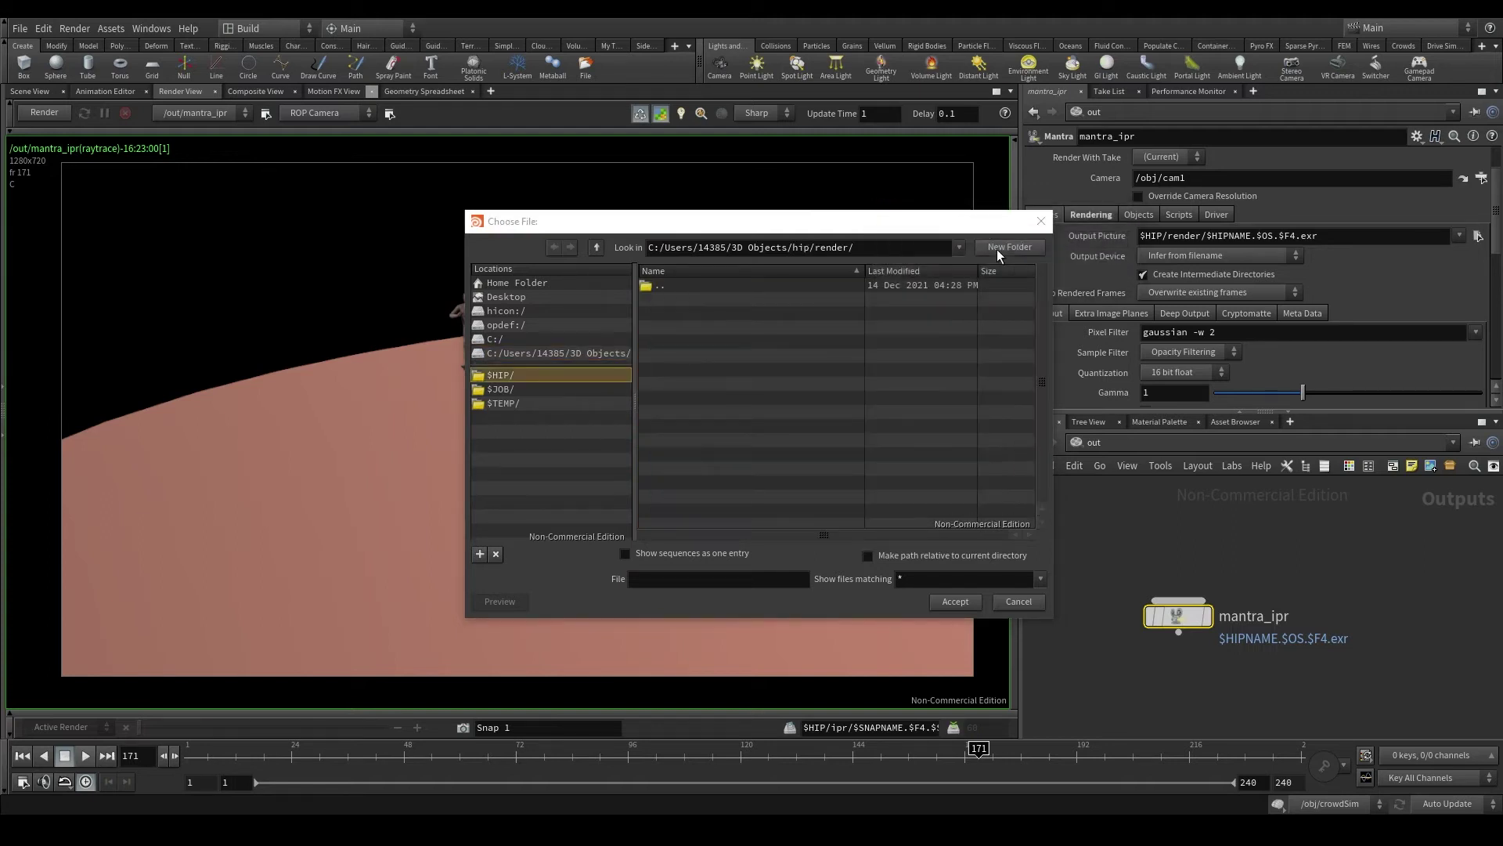
Name the output image sequence crowdRunners.$F.exr in the render folder and accept it as the Output Picture.
click(767, 580)
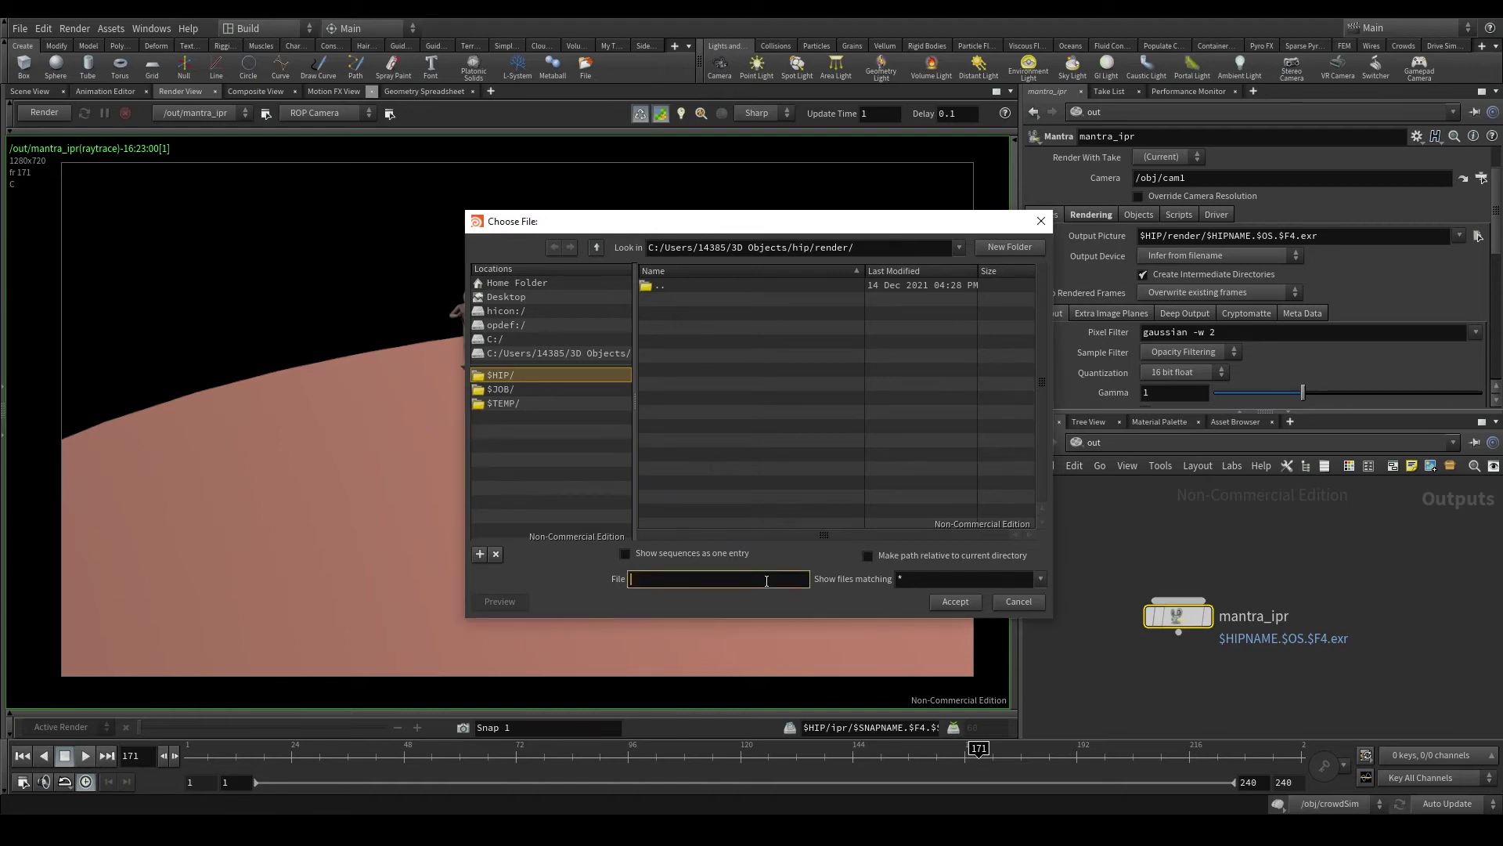
text(crowdRunners.$F)
text(.exr)
click(966, 599)
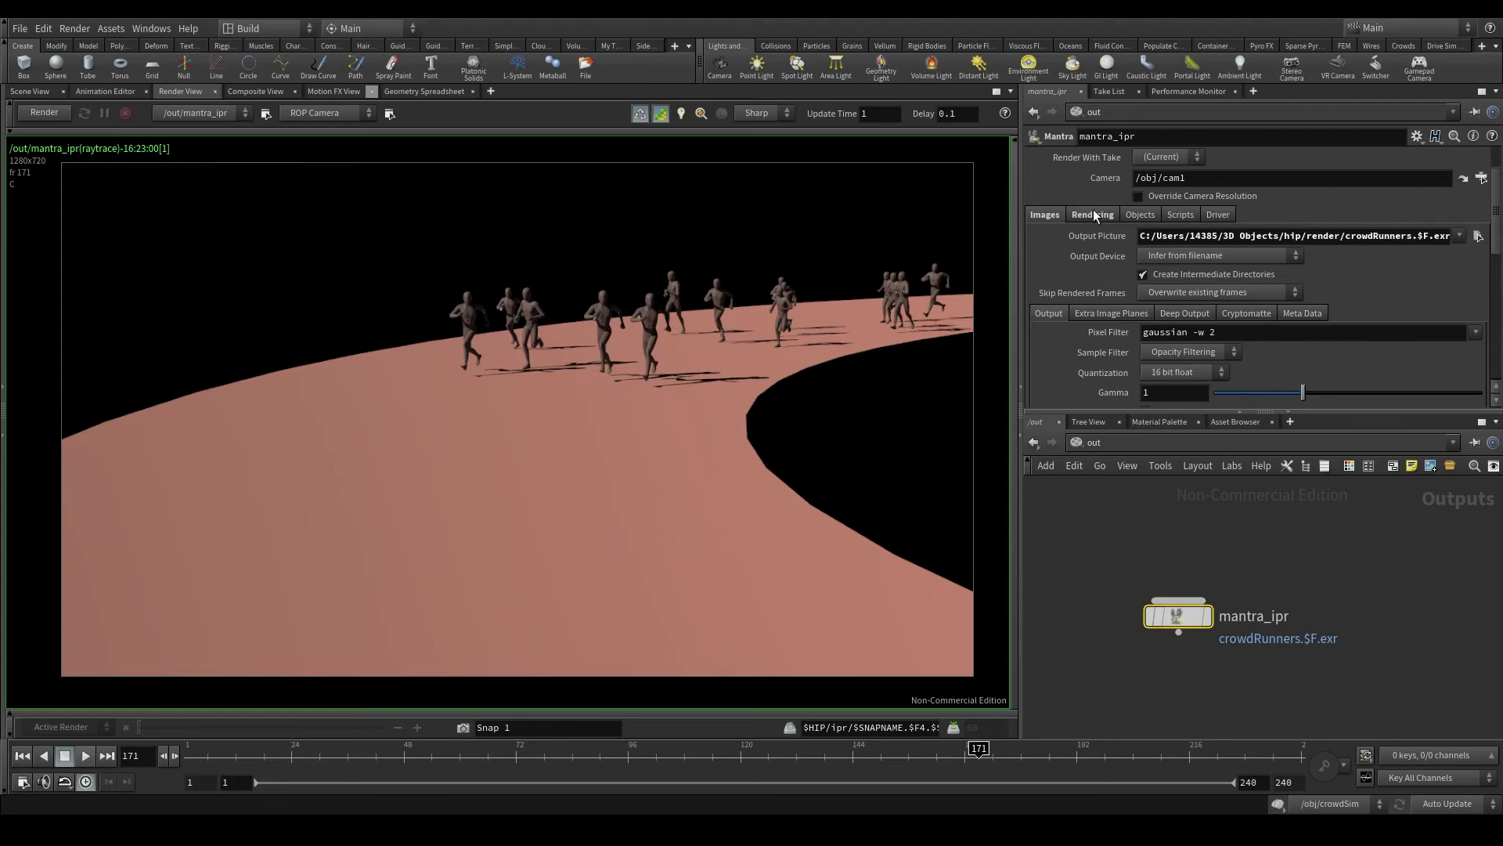
Set the Mantra node's Rendering Engine to Physically Based Rendering and render the current frame in the render view.
click(1094, 215)
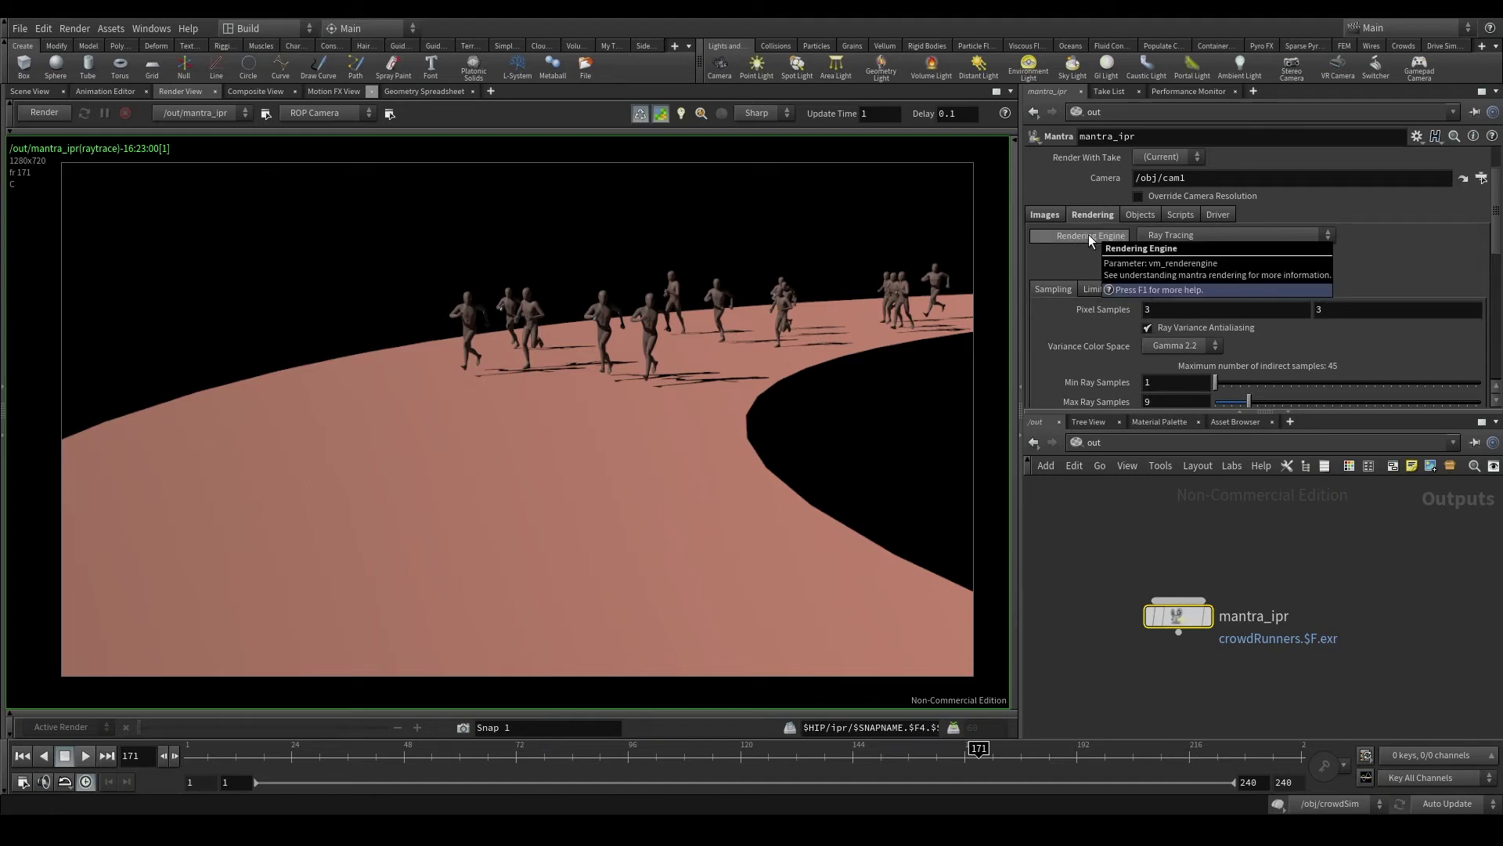
click(1227, 236)
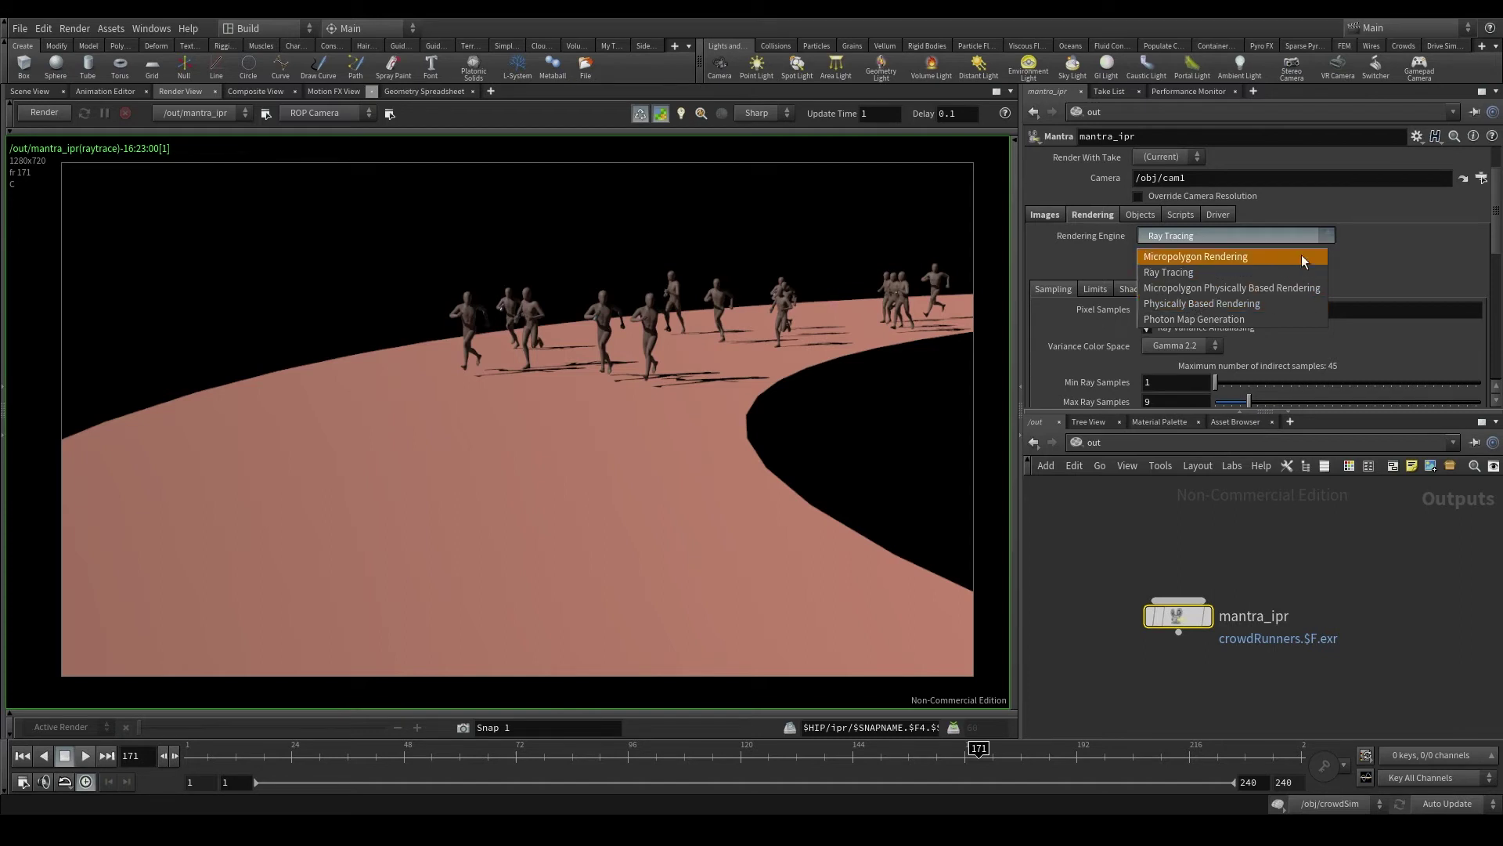
click(1355, 247)
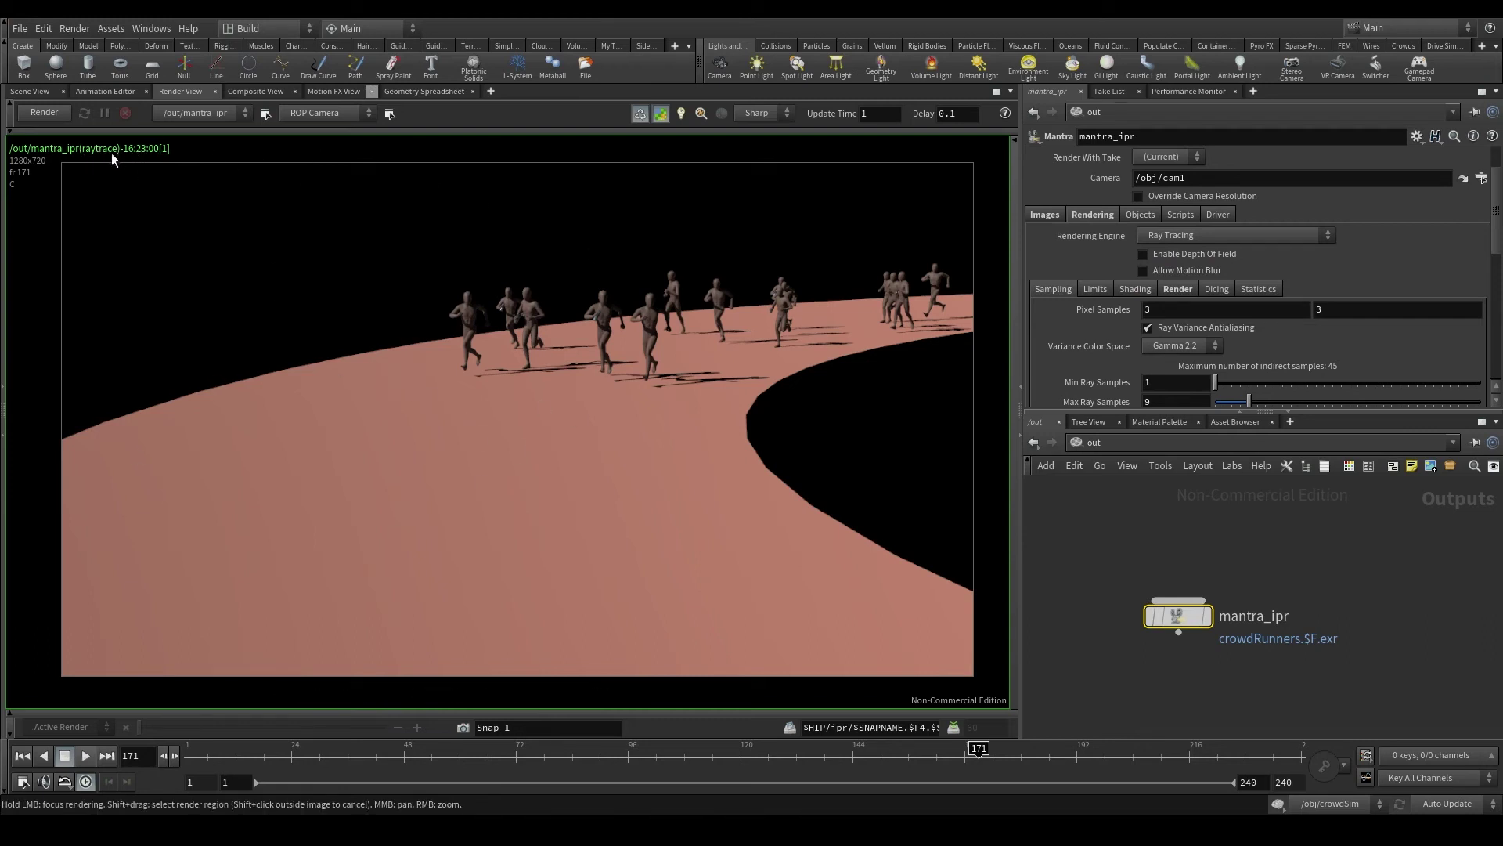
click(1219, 235)
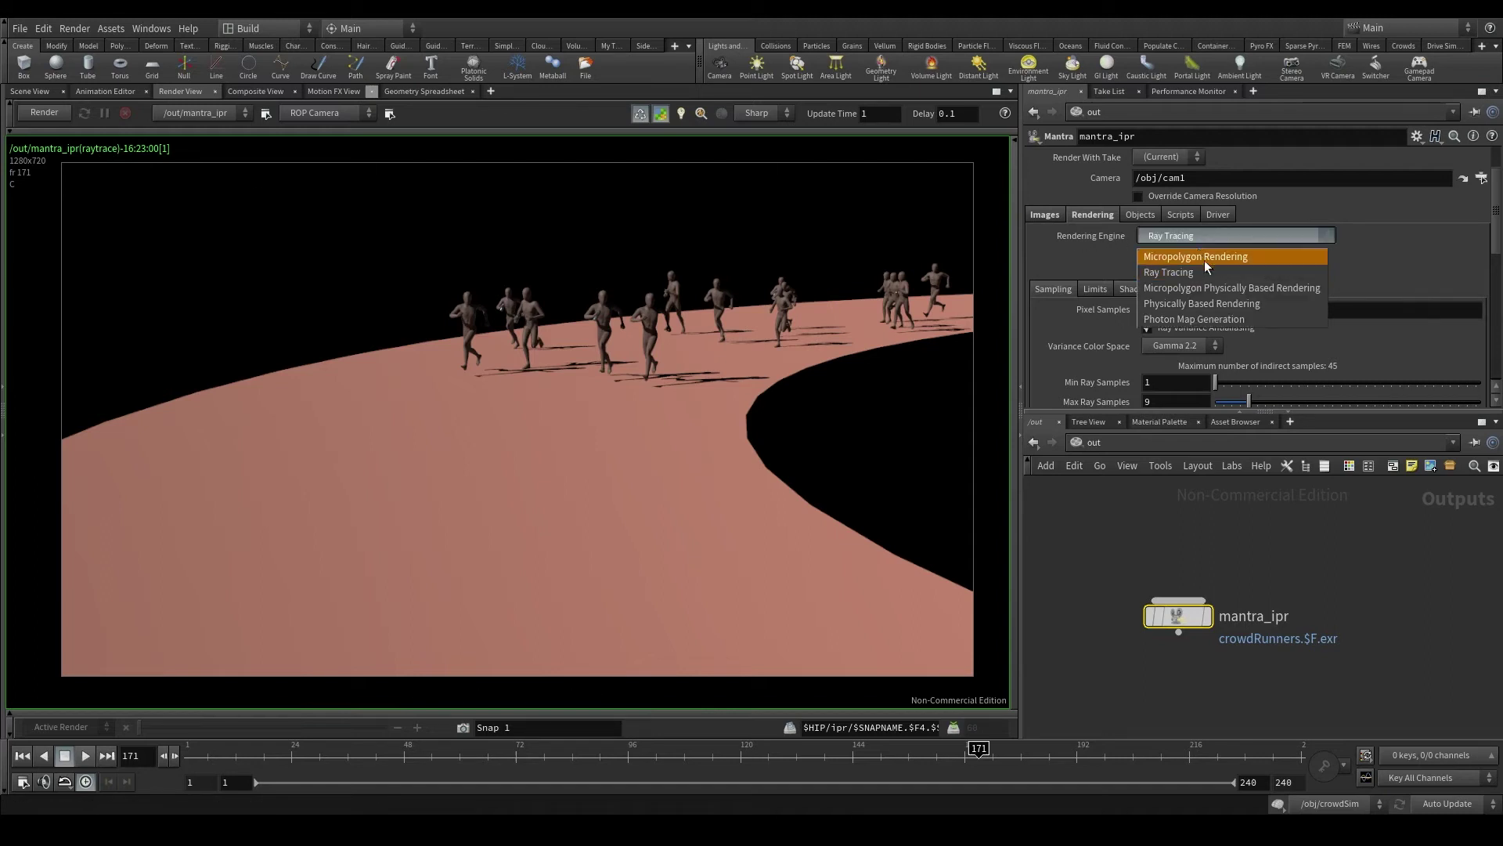
click(1234, 302)
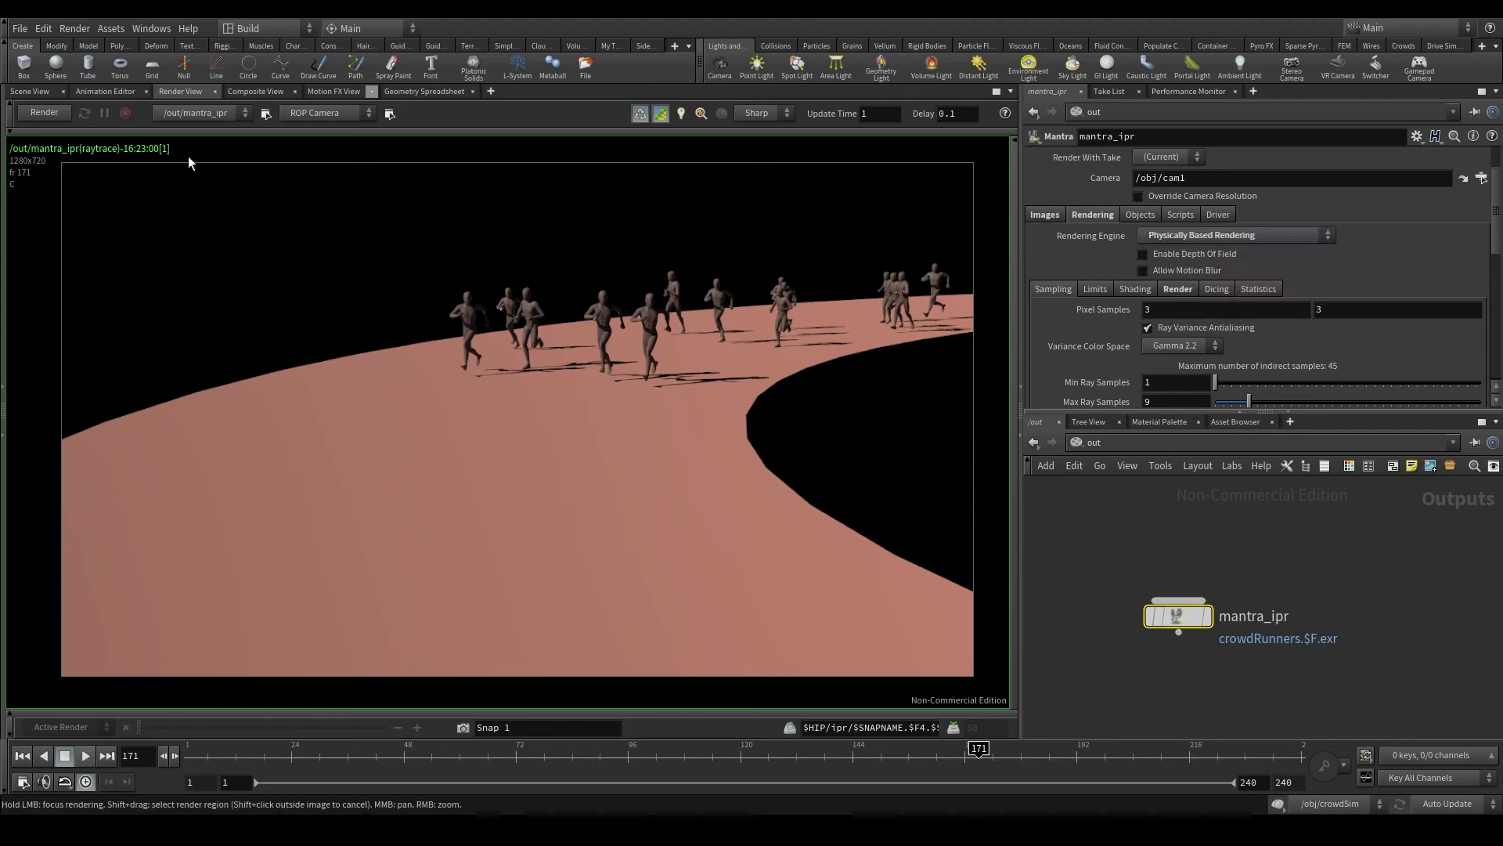
click(45, 115)
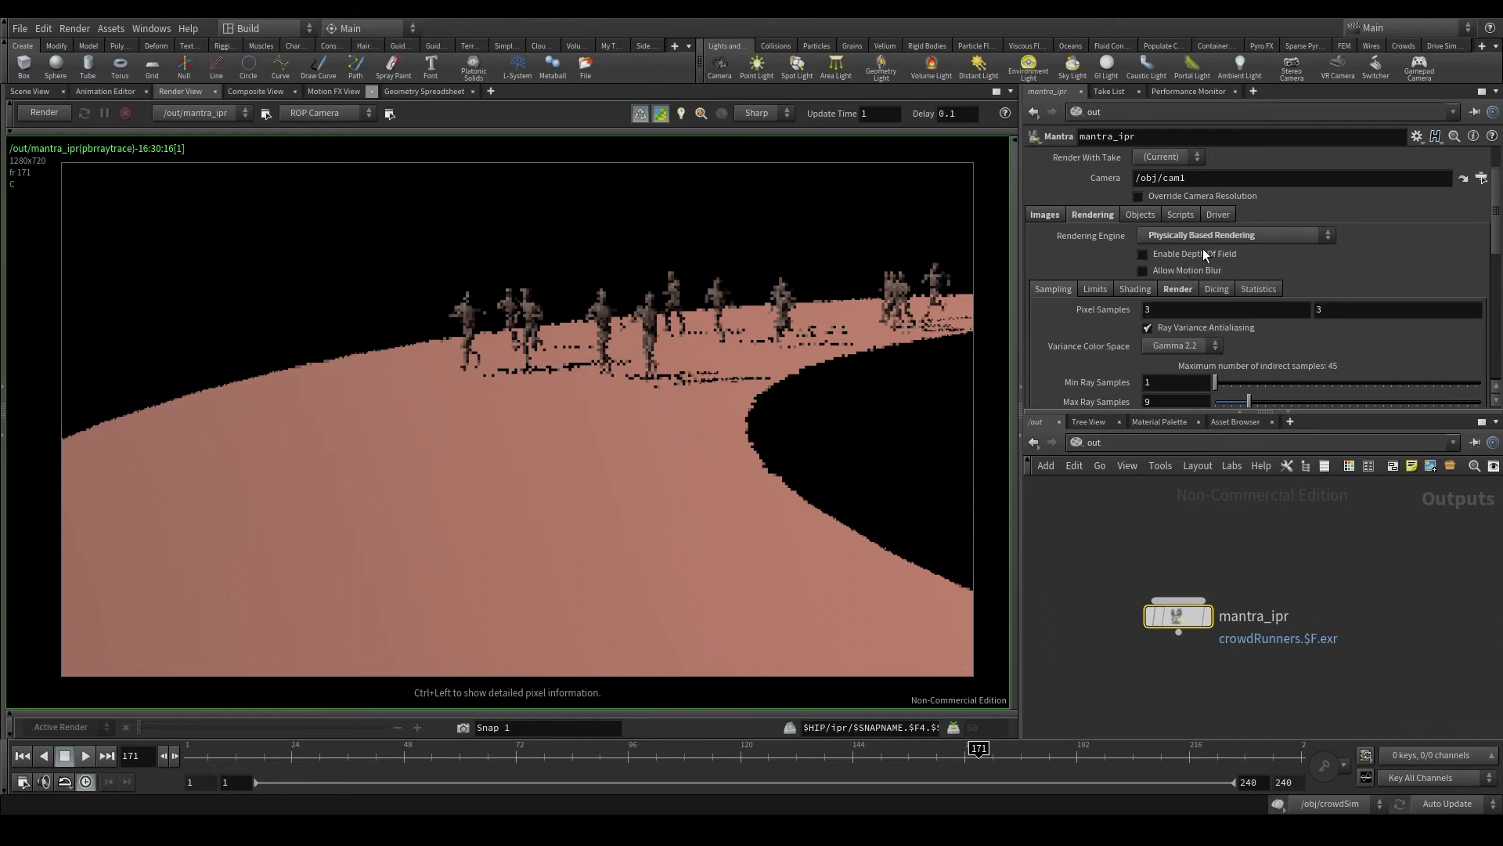
Examine the Mantra node's depth of field option and its Limits, Shading, Dicing, Render and Sampling settings.
mouse_move(1199, 252)
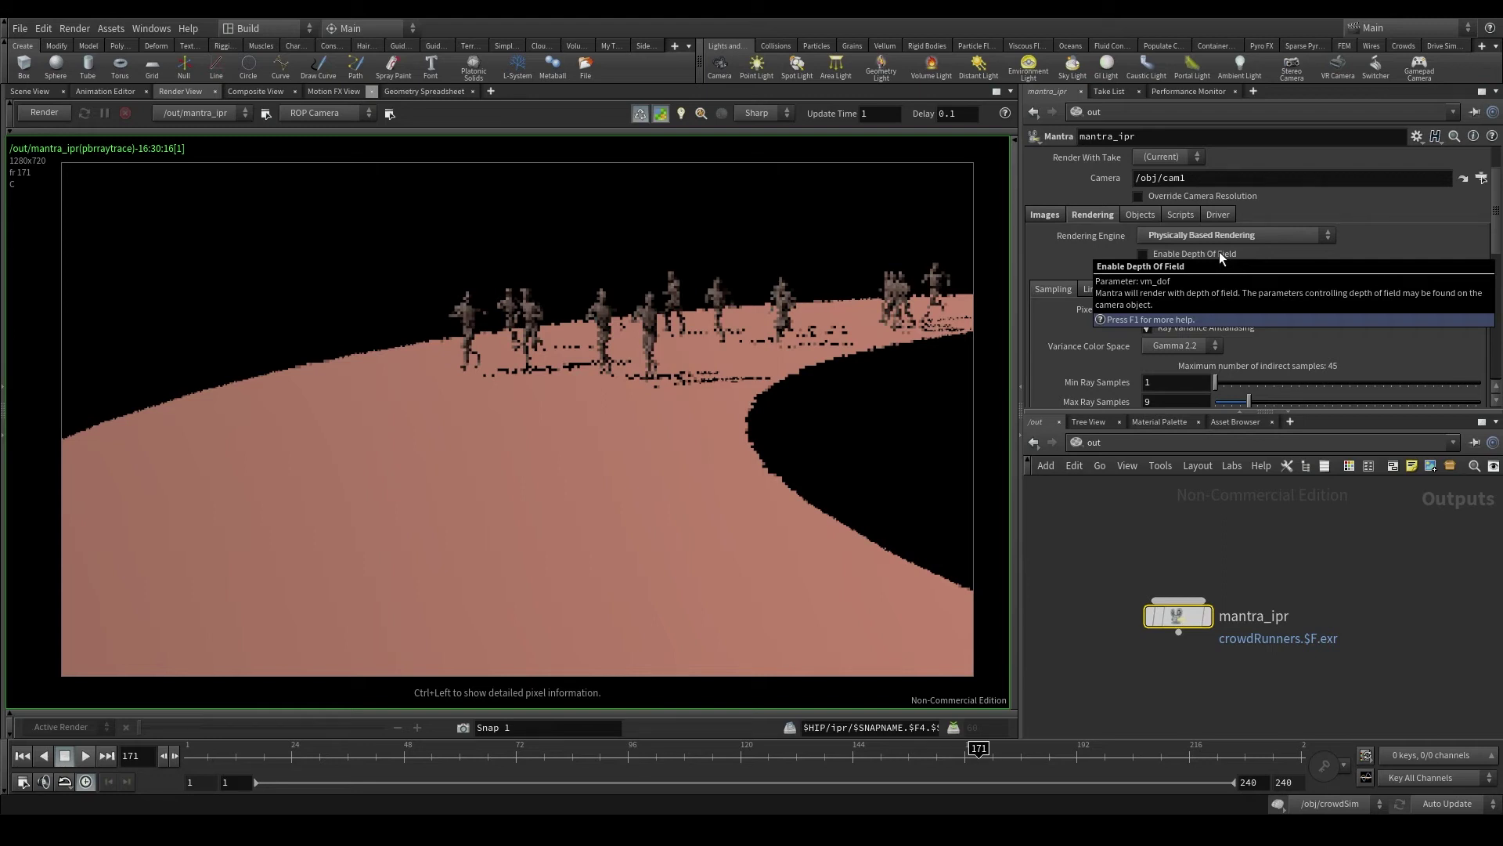
scroll(1343, 275, down, 3)
click(1112, 229)
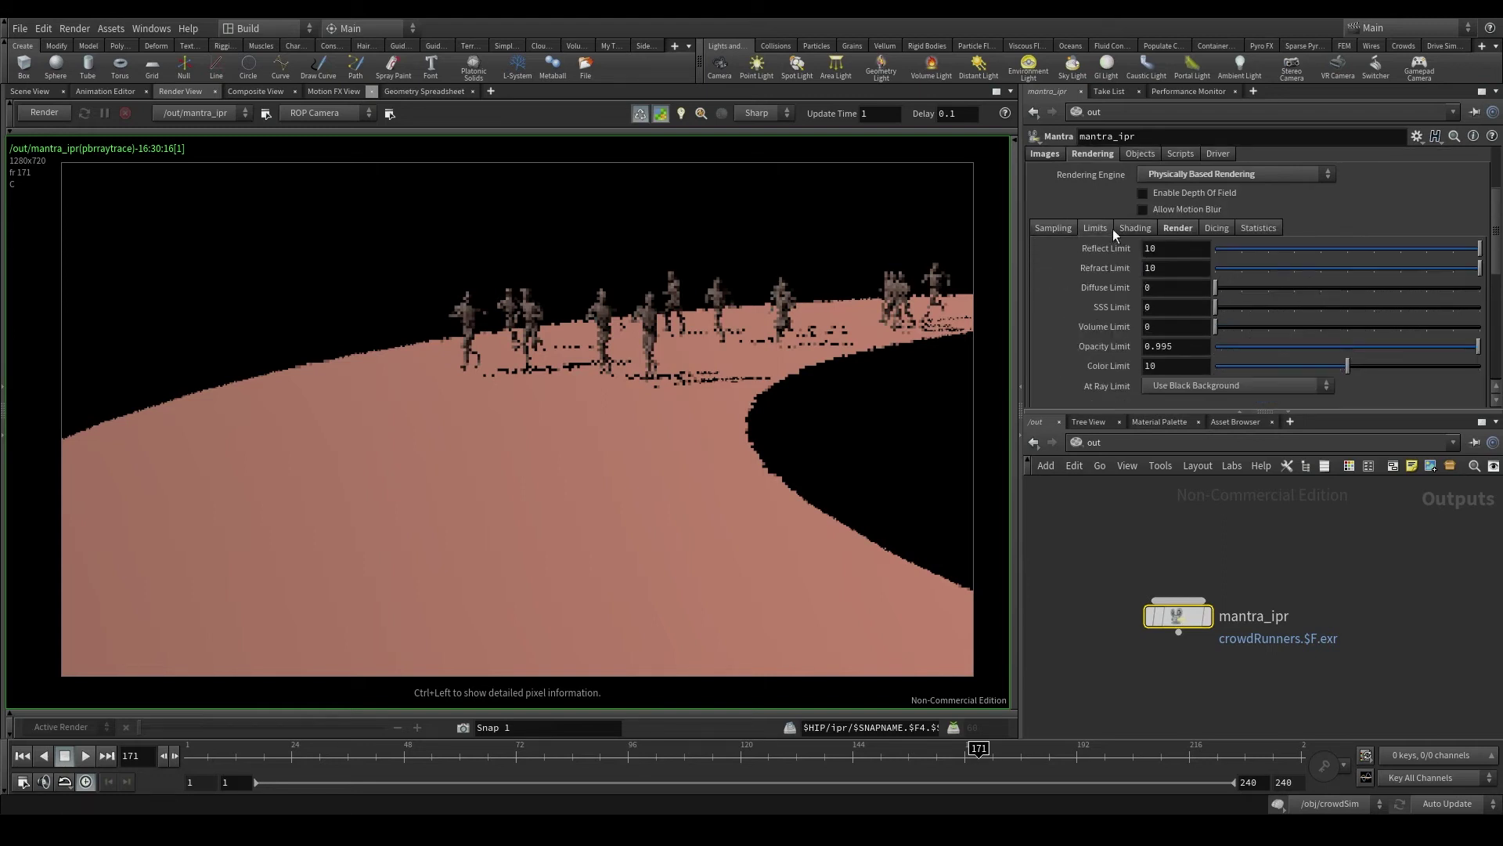
click(1135, 228)
click(1215, 228)
click(1177, 228)
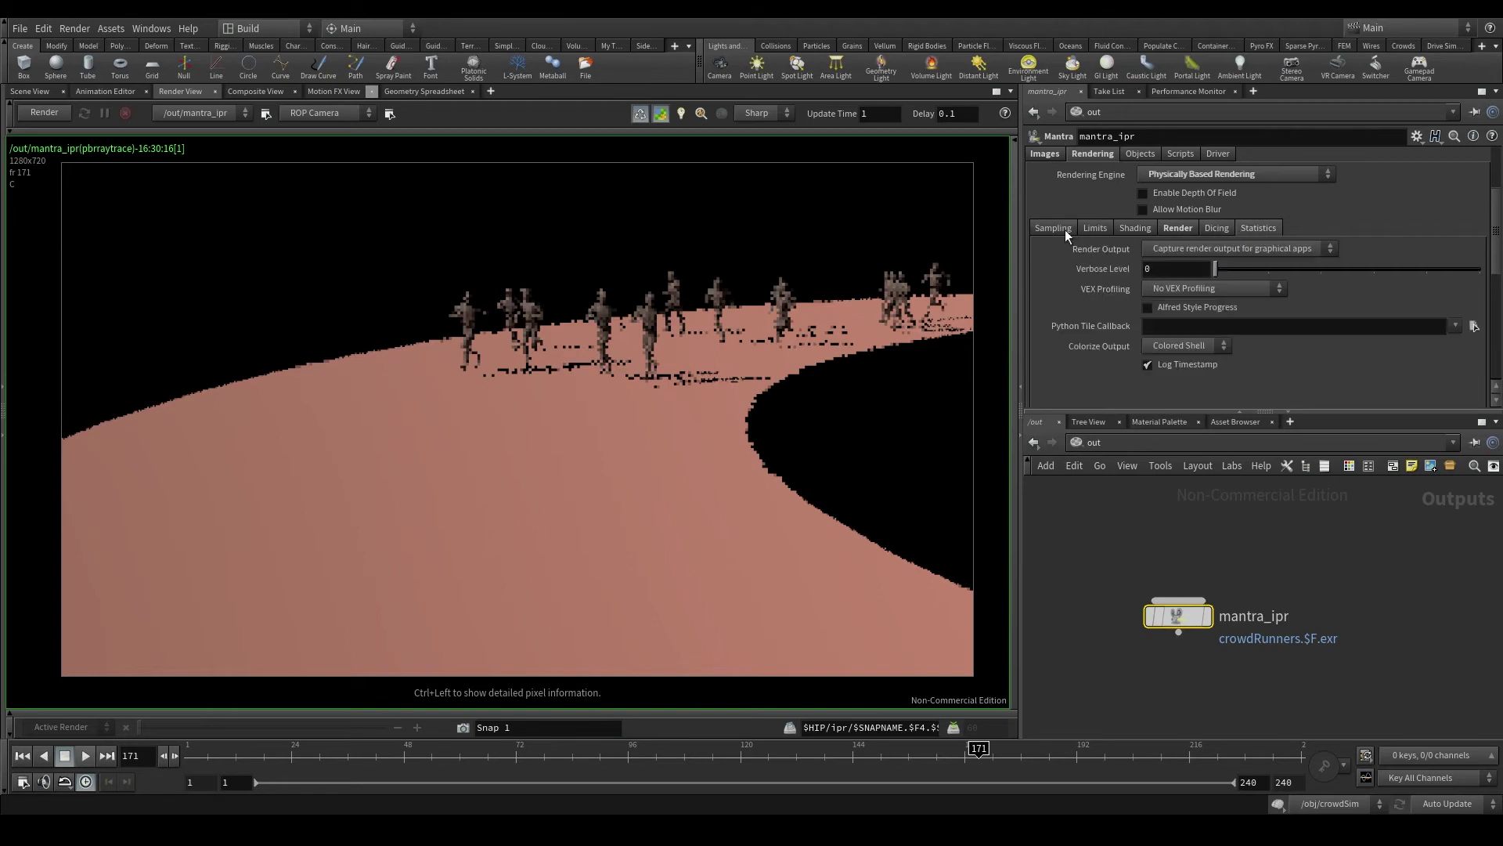
click(1065, 228)
click(1132, 225)
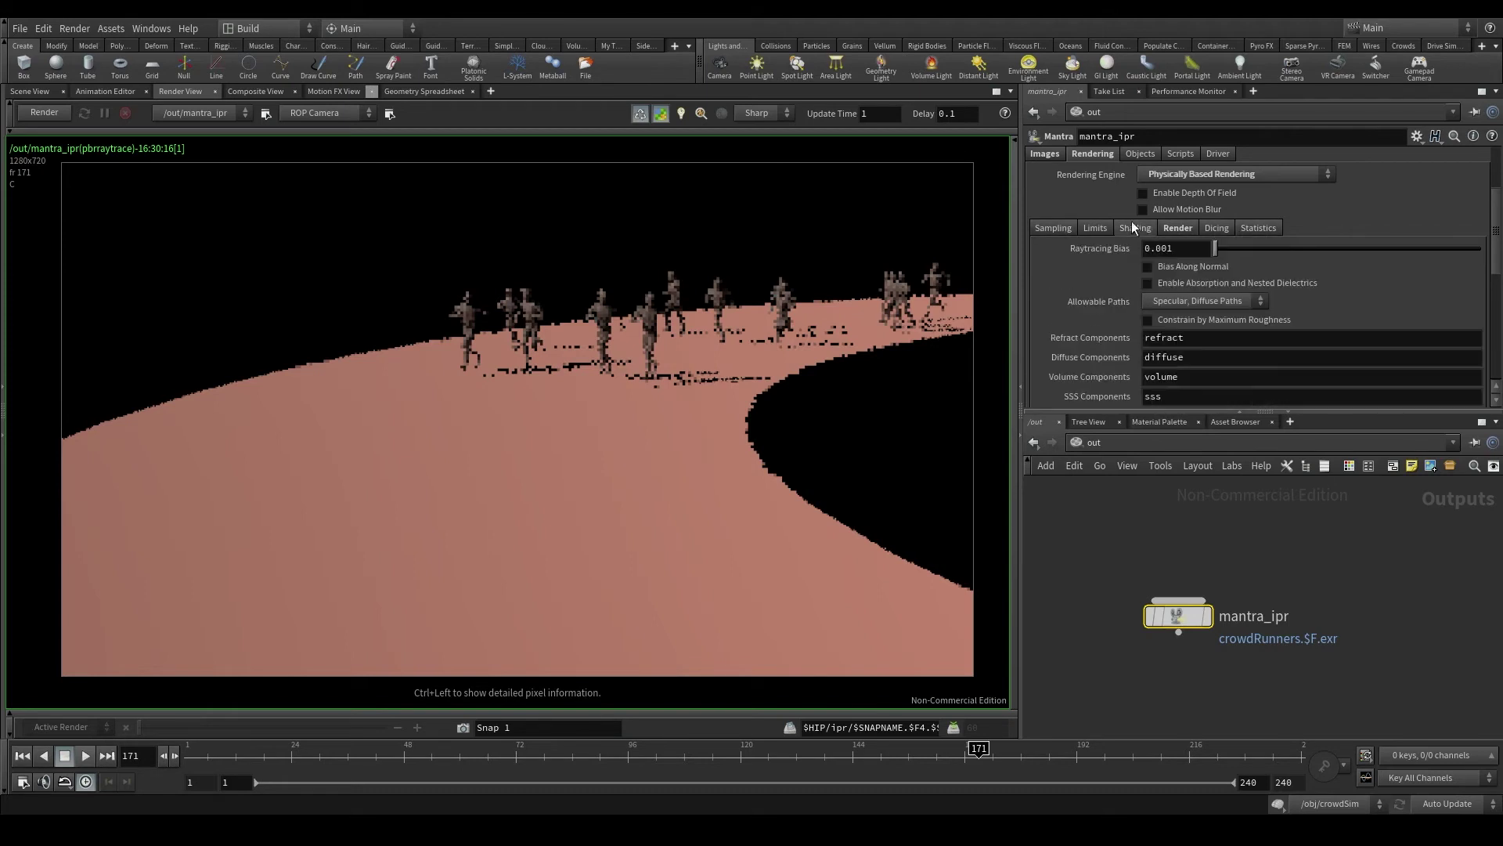
click(1106, 227)
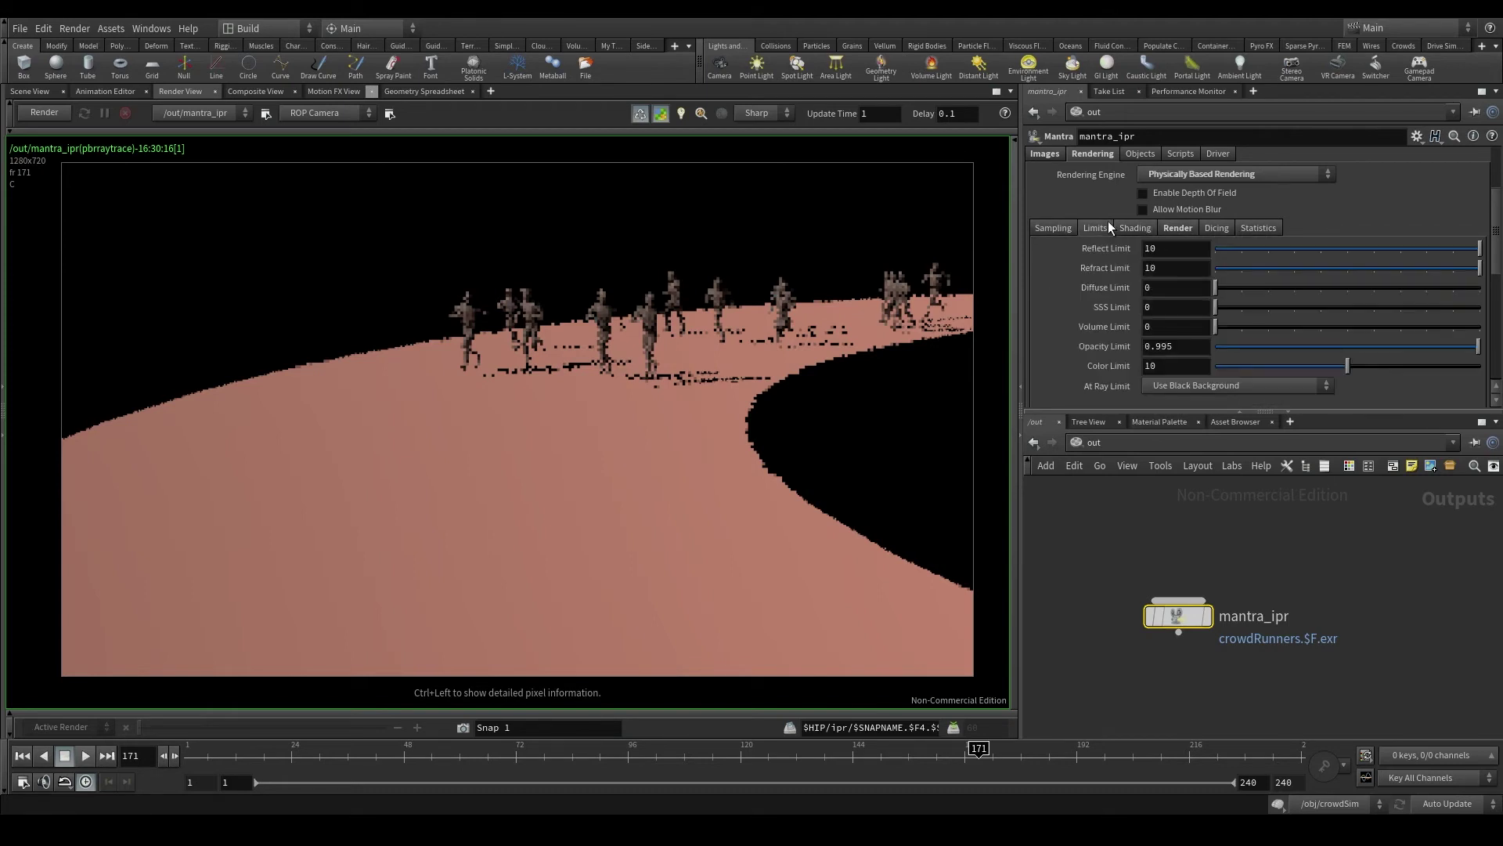
click(1052, 228)
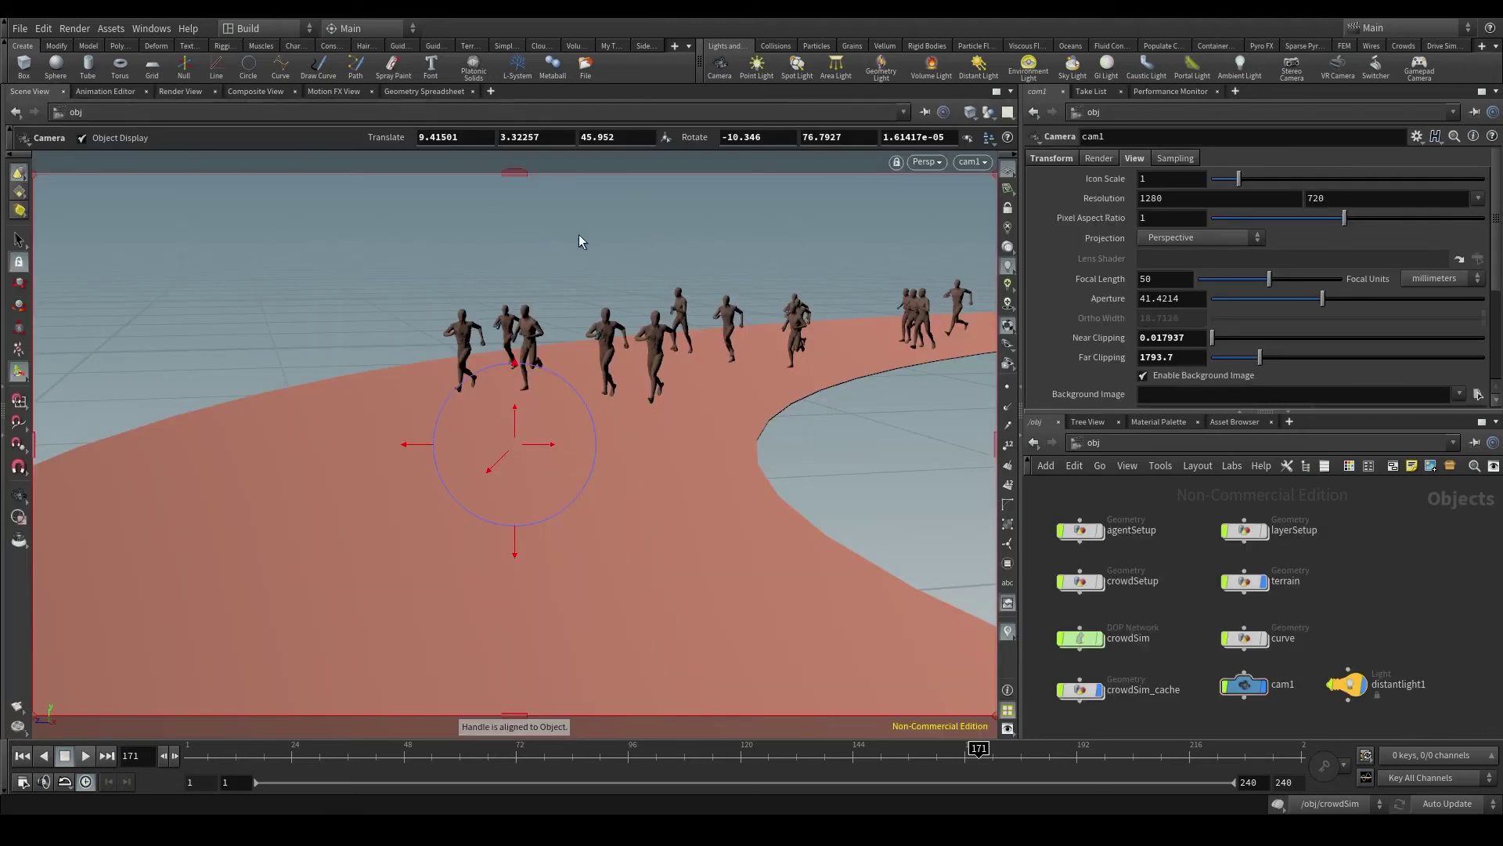
Orbit the scene view away from cam1 to see the camera and runners, and compare it with the rendered view.
key(Escape)
drag(707, 485, 582, 375)
middle_drag(582, 375, 447, 370)
key(Return)
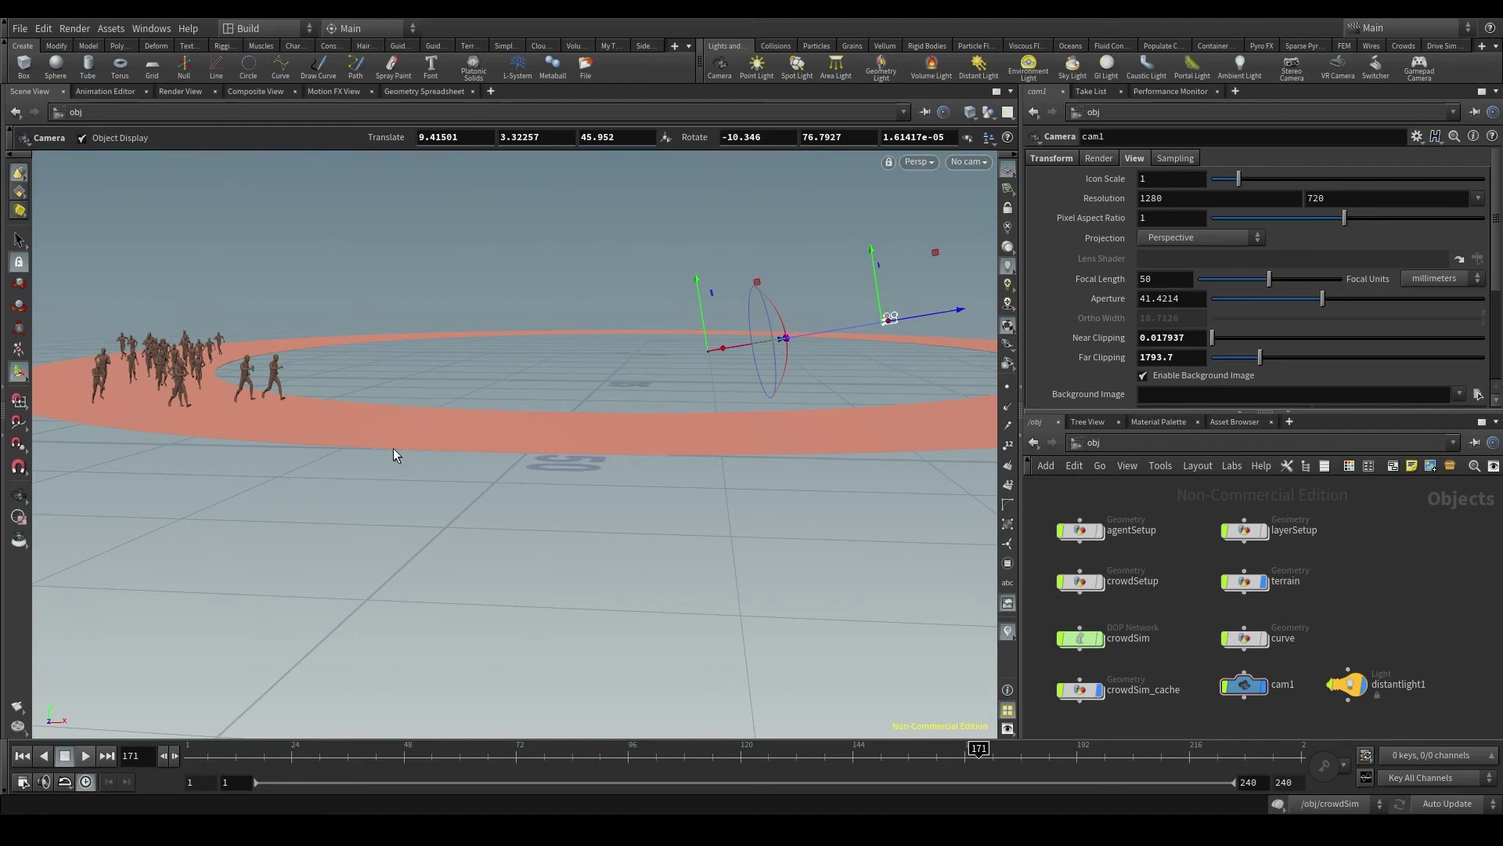
click(180, 91)
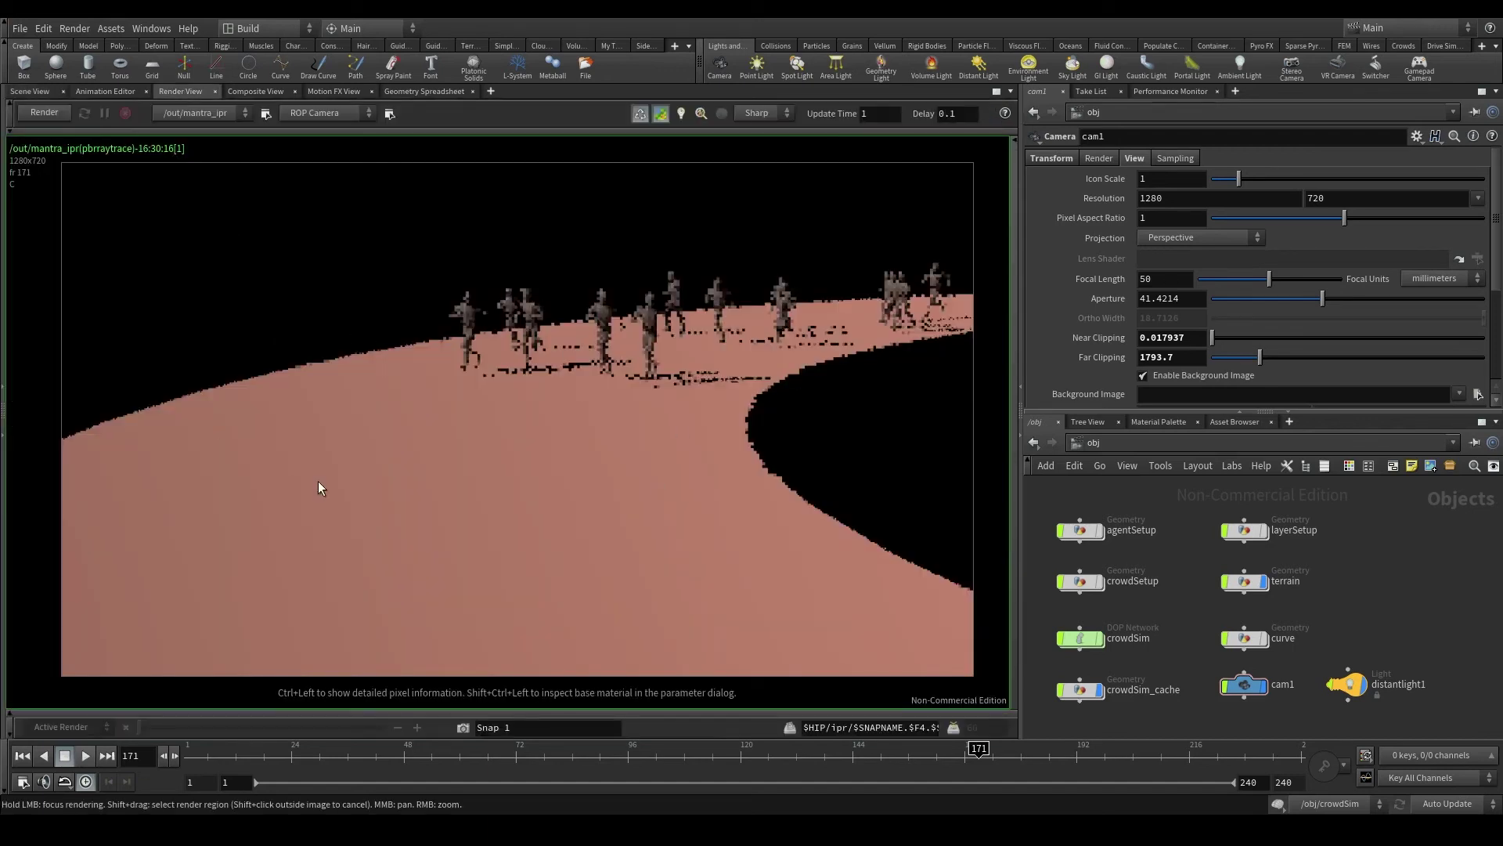
click(39, 92)
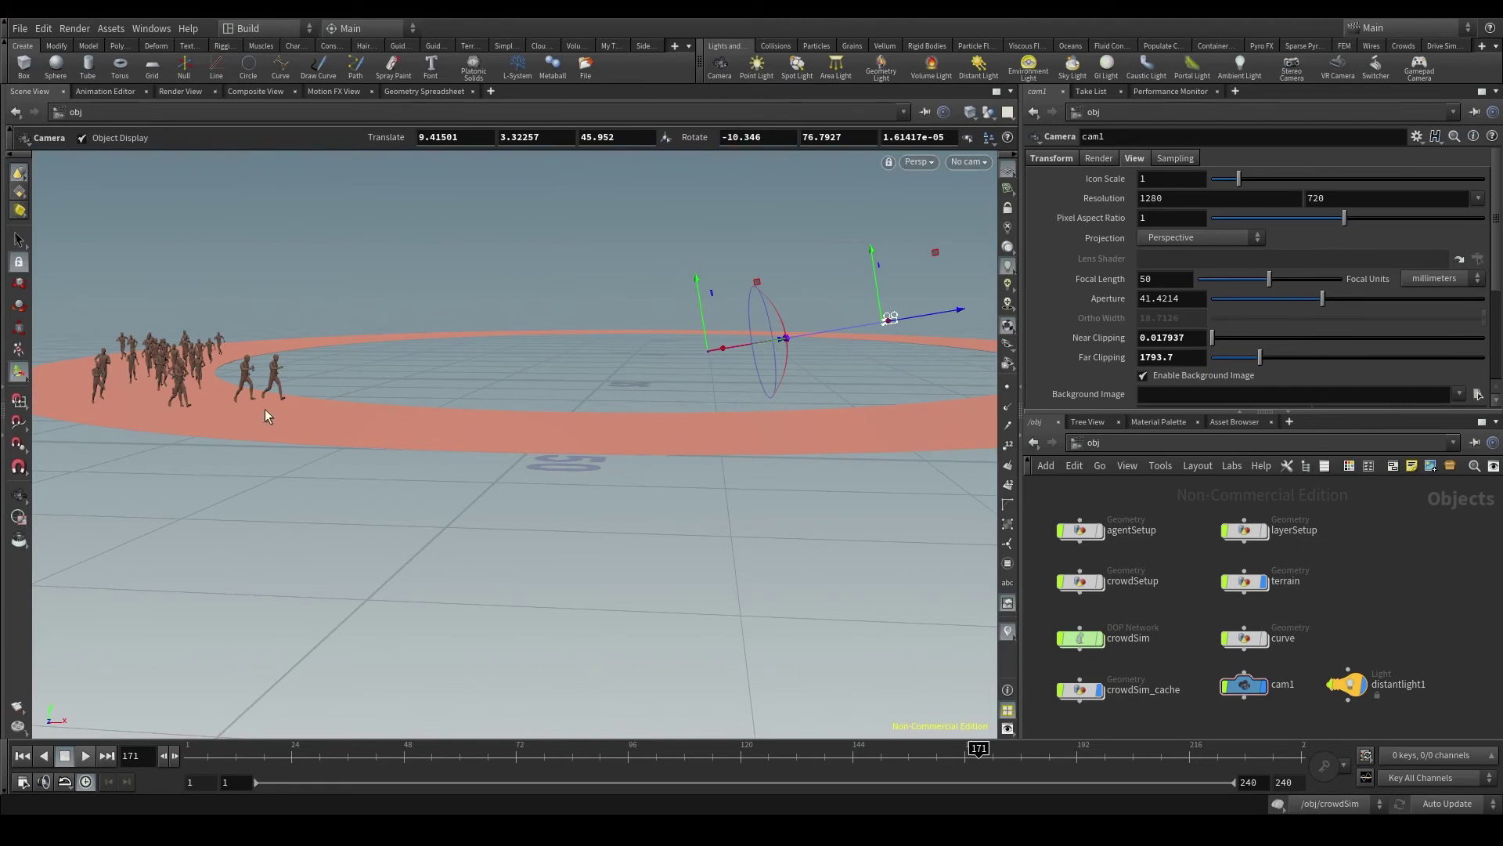
click(181, 92)
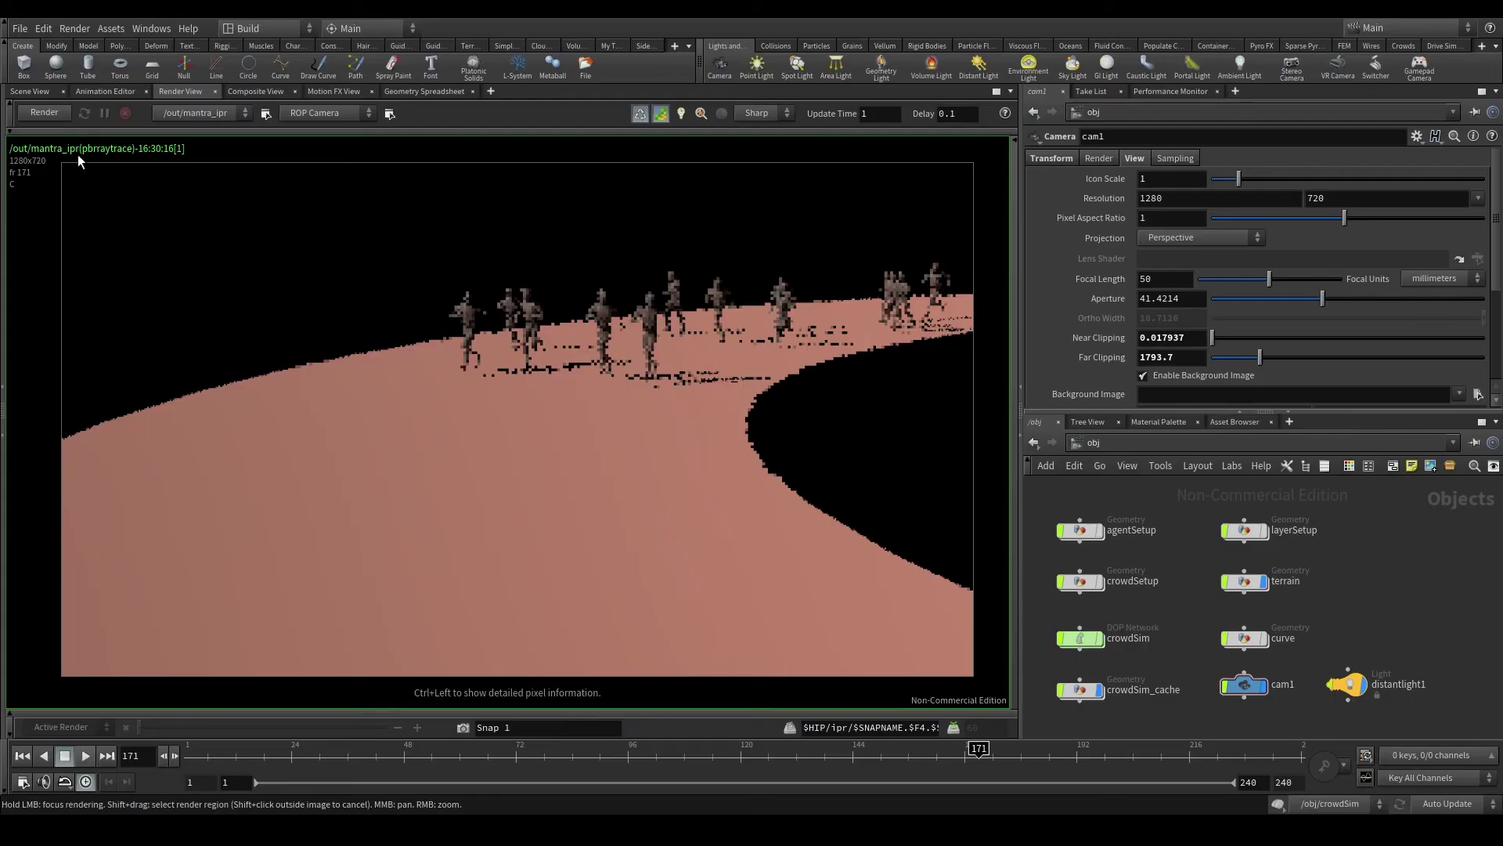
Render the current frame from the ROP camera with the Preview gradual refinement turned off.
click(53, 114)
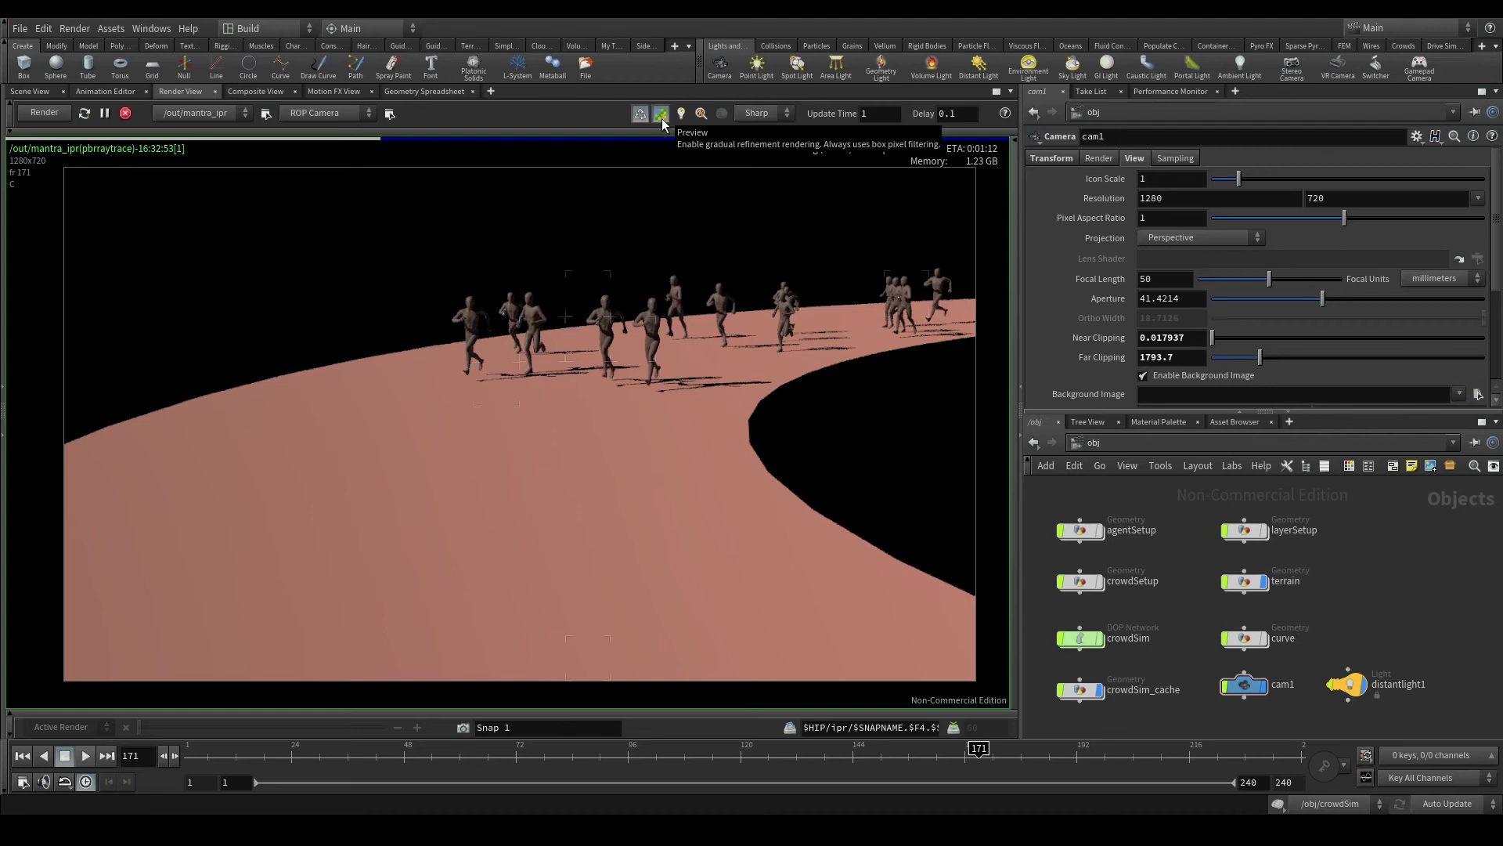
click(661, 119)
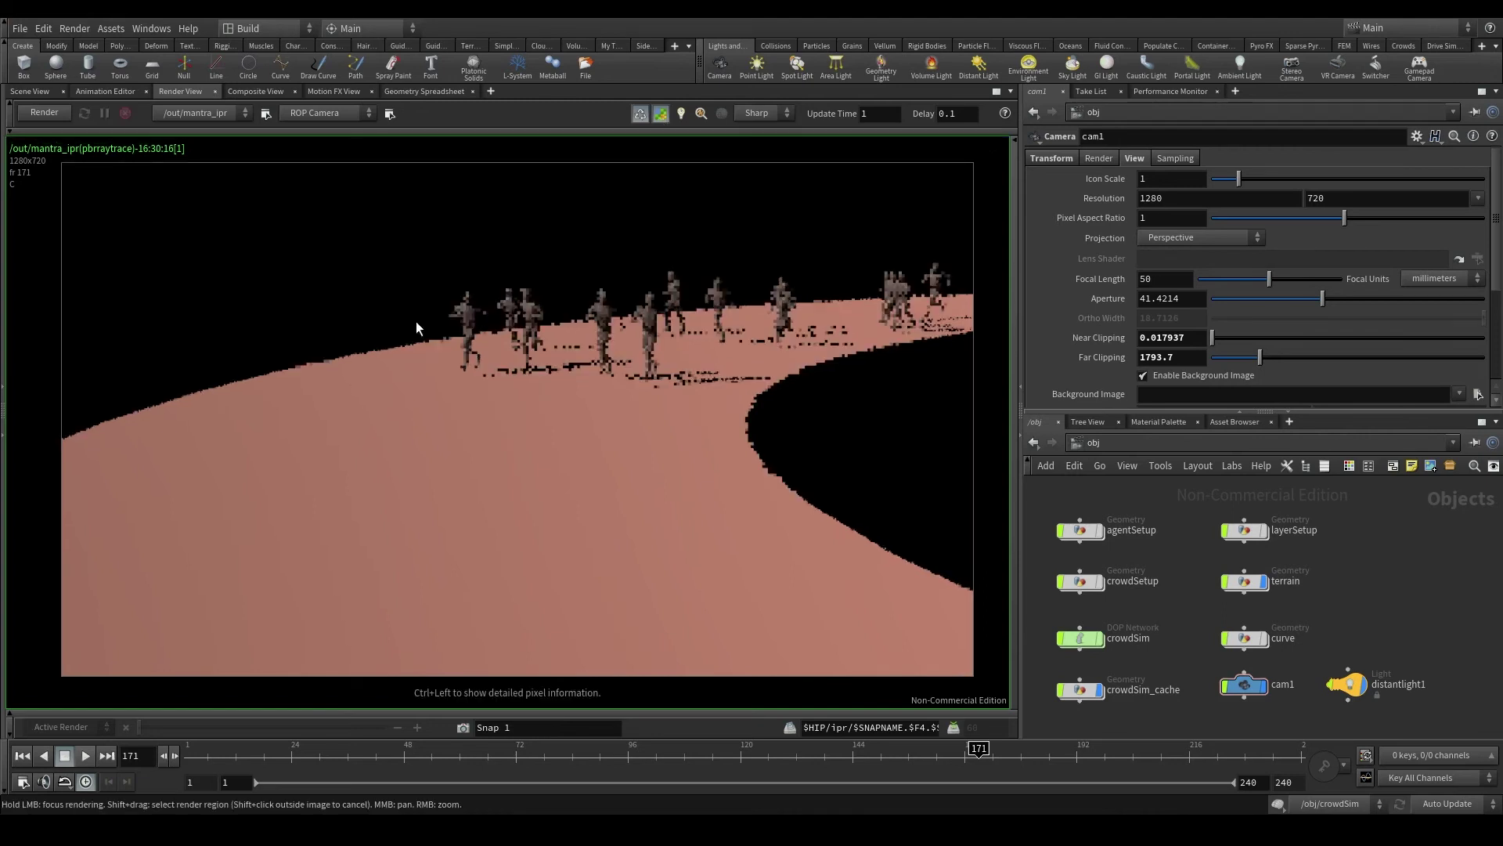
click(45, 113)
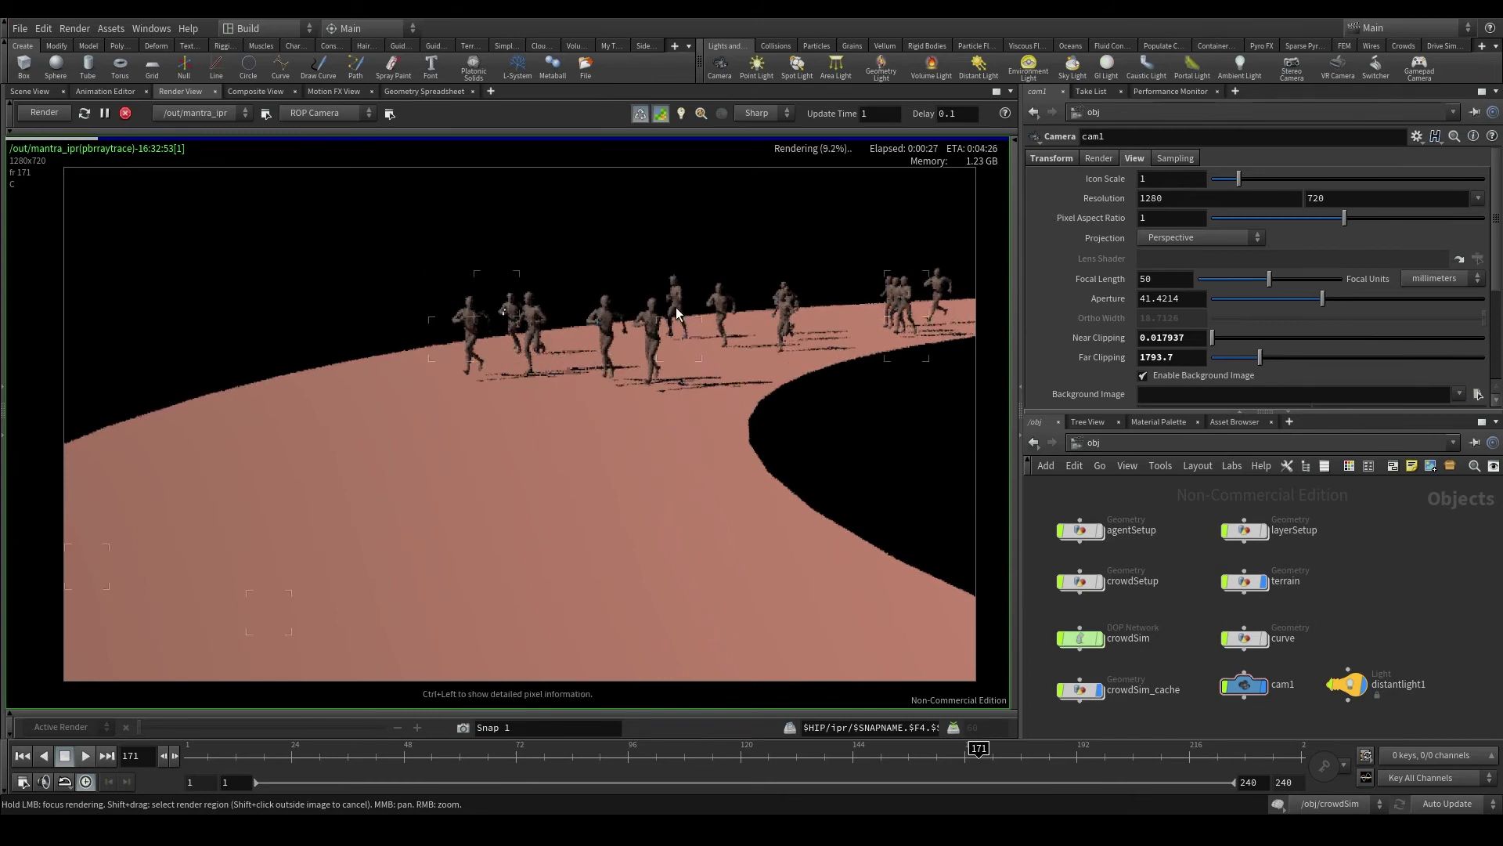
click(661, 119)
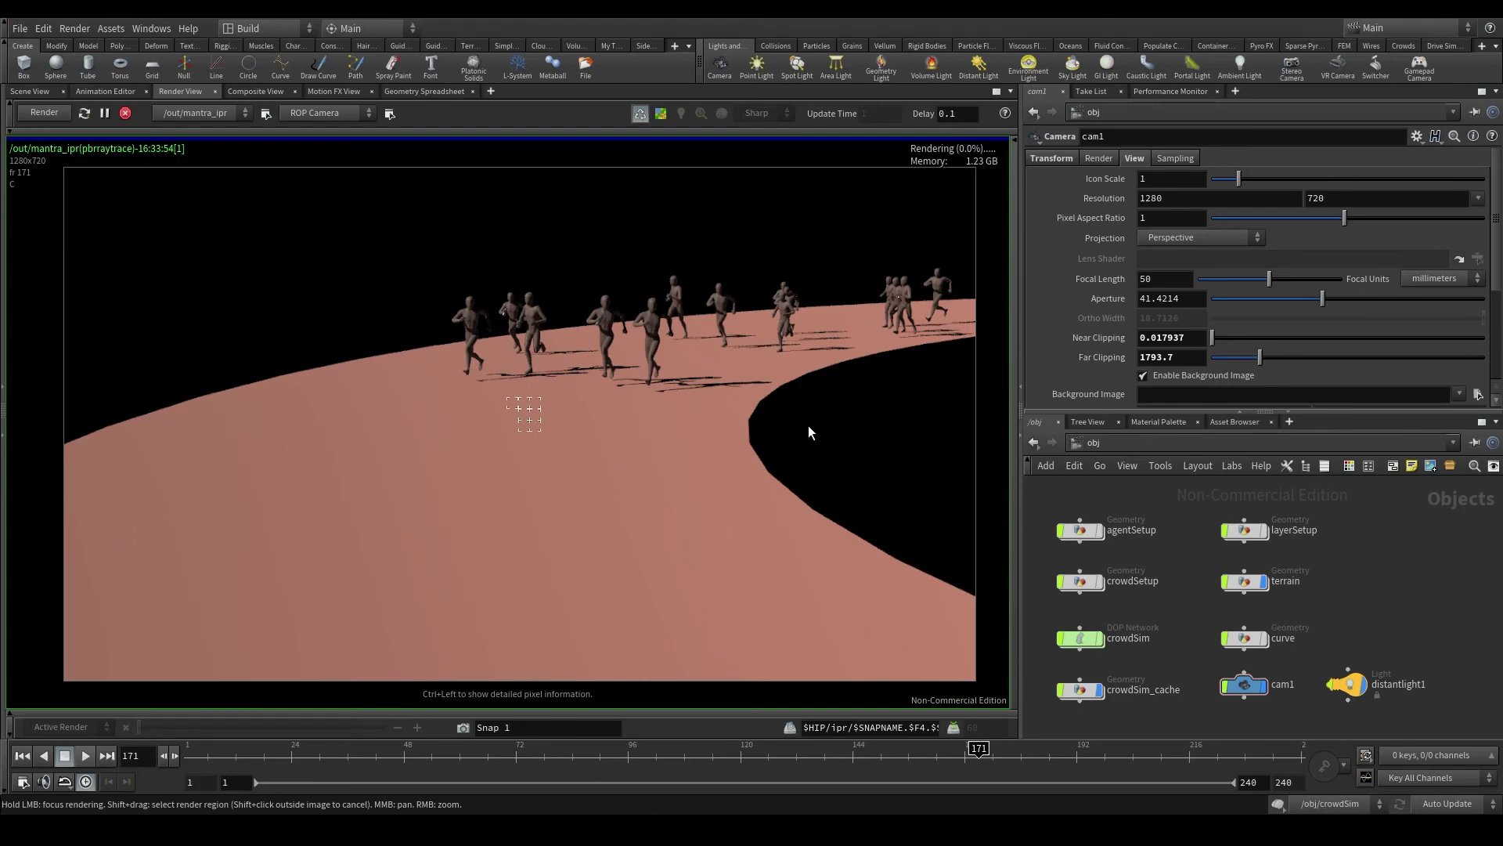
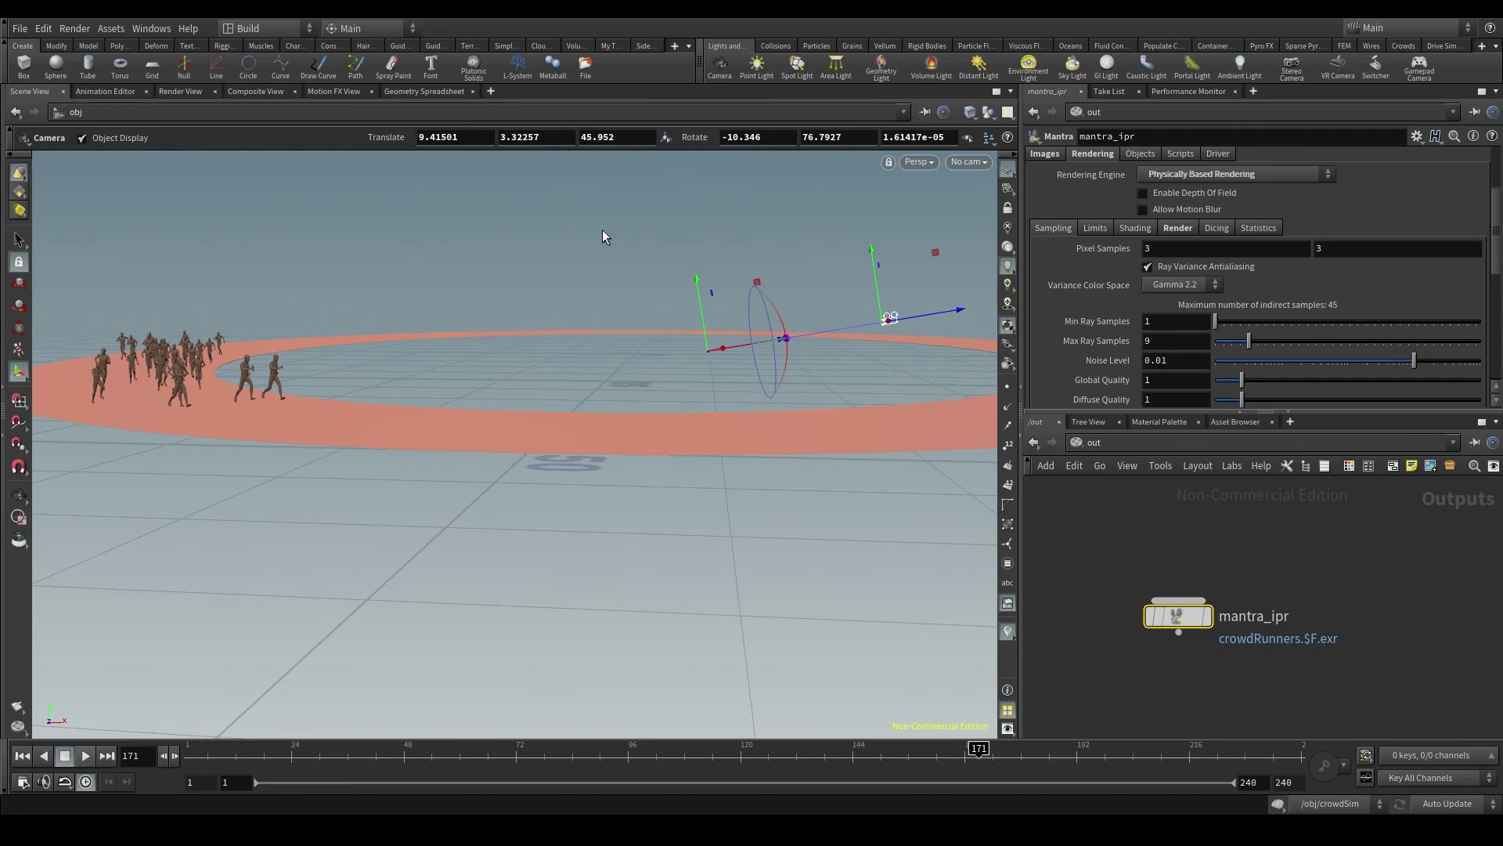
Inspect the runners and their shadows in the rendered frame up close and as a whole.
click(179, 91)
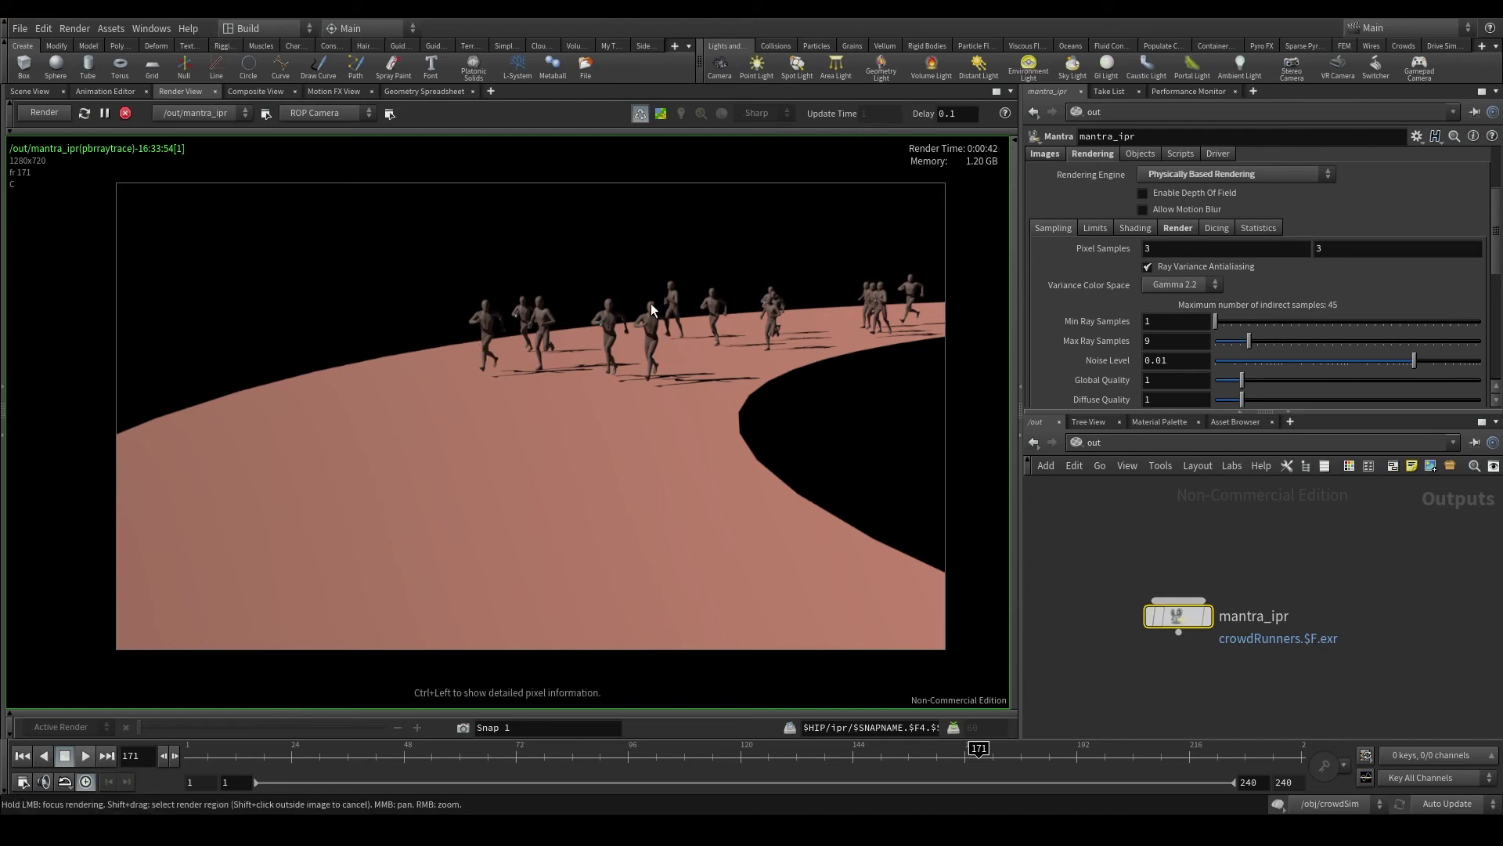
scroll(643, 295, up, 5)
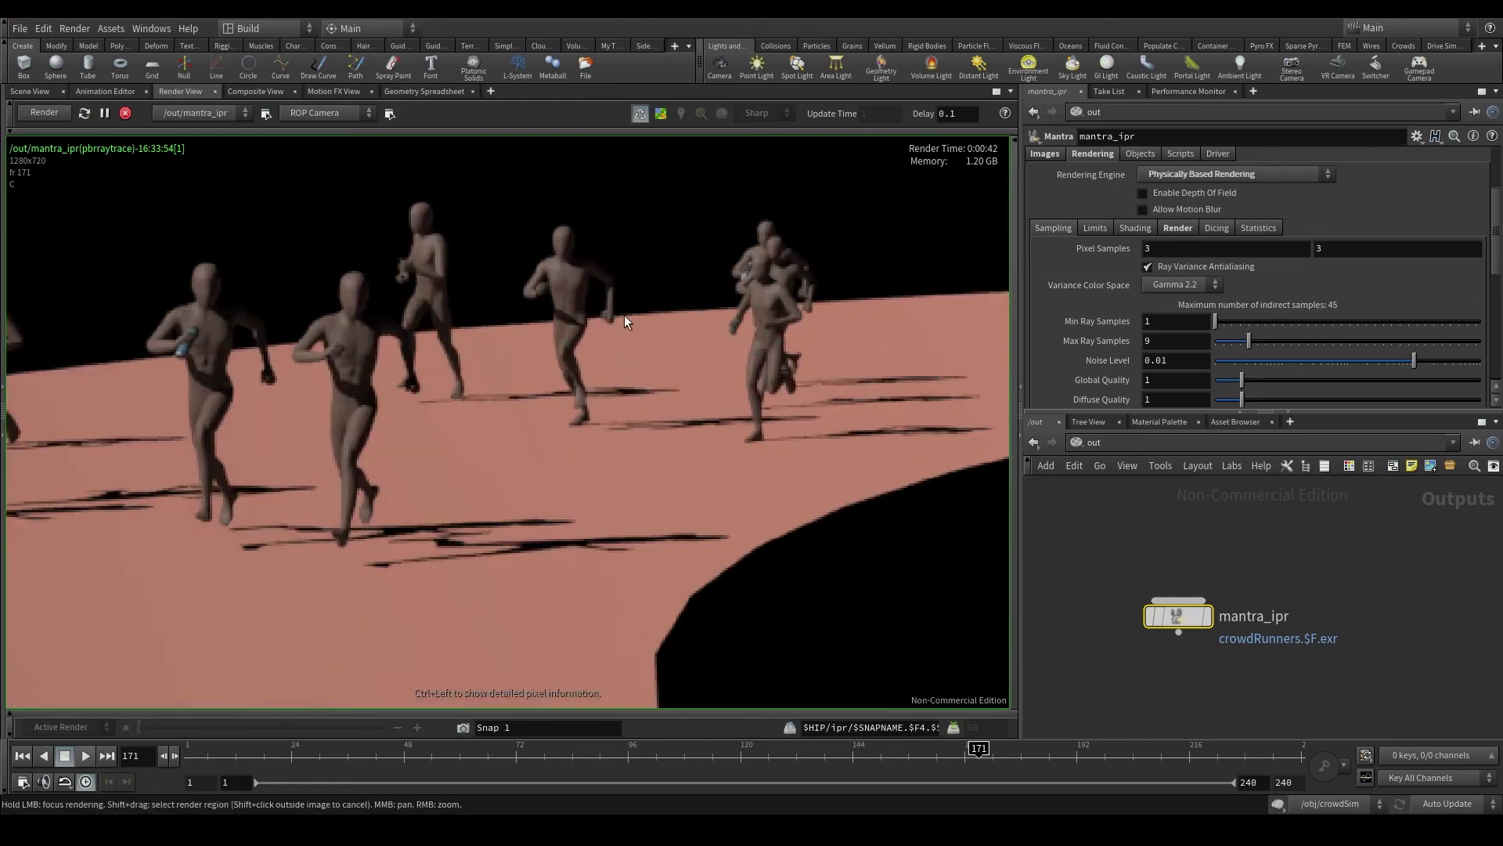
scroll(627, 329, down, 5)
scroll(673, 329, up, 5)
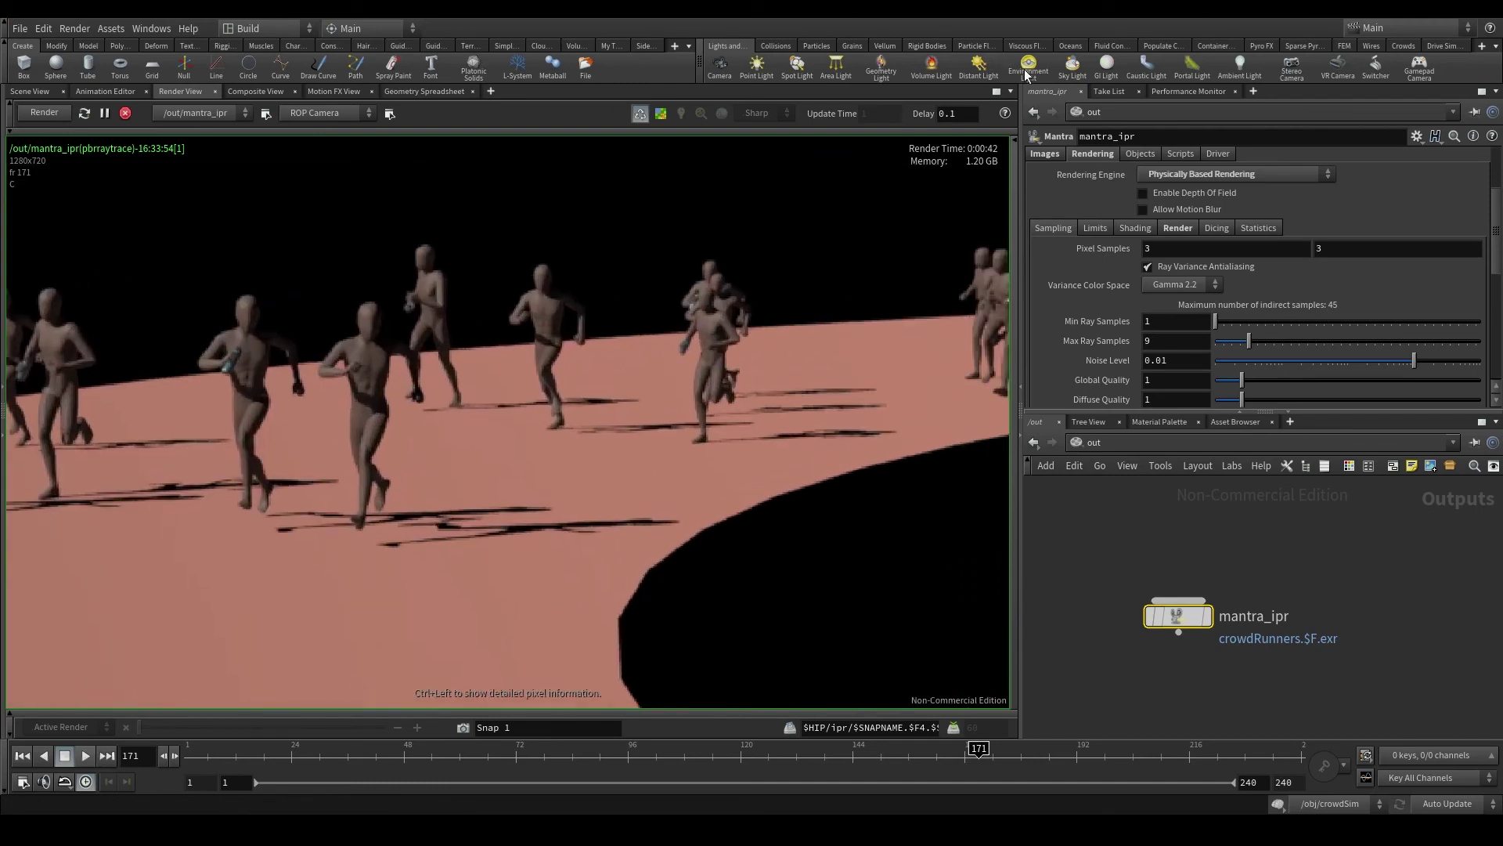
scroll(578, 313, down, 4)
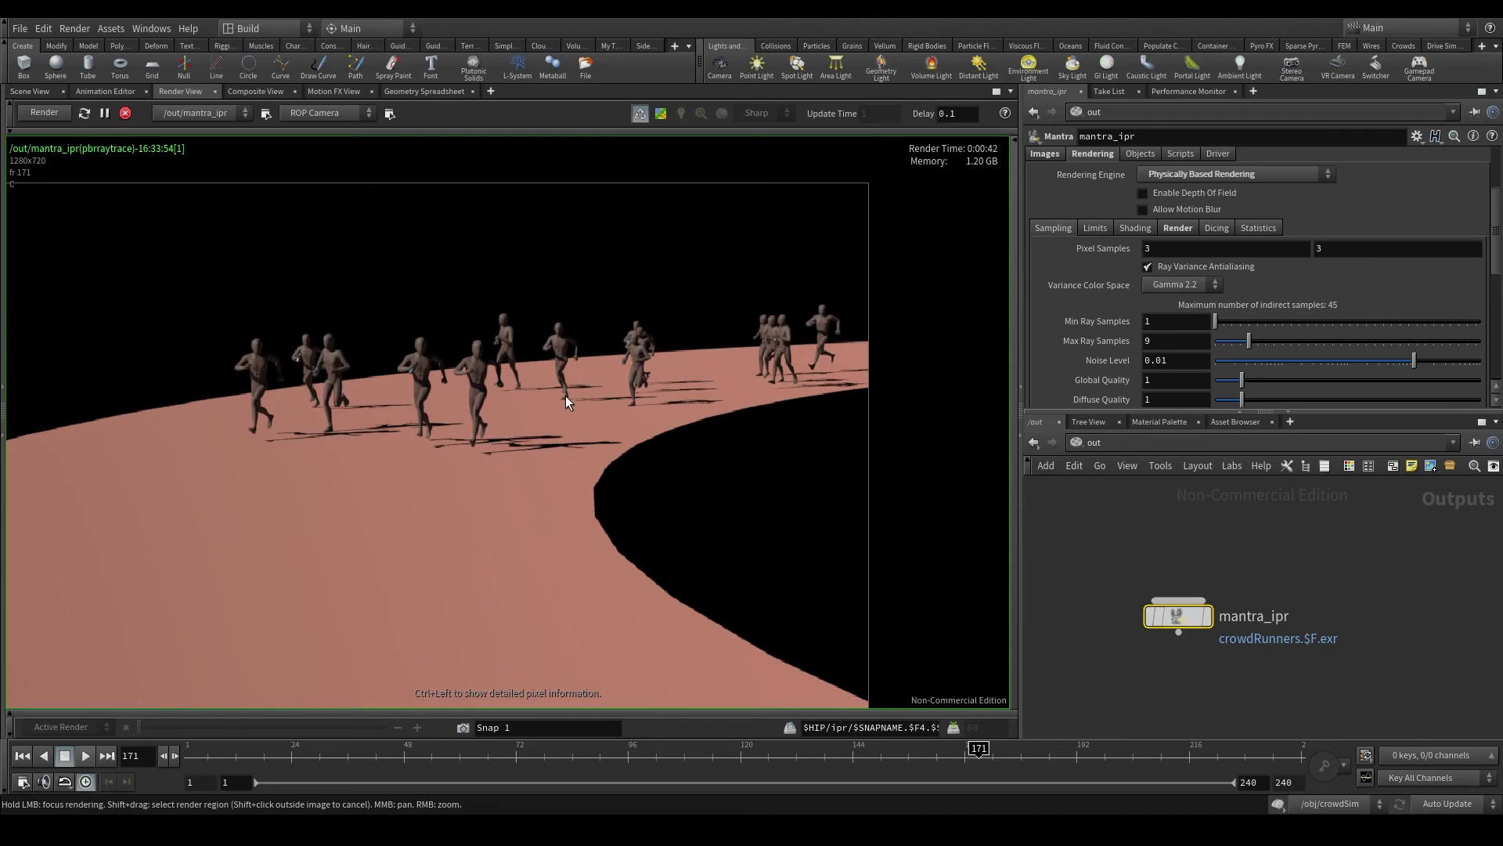
middle_drag(548, 407, 665, 379)
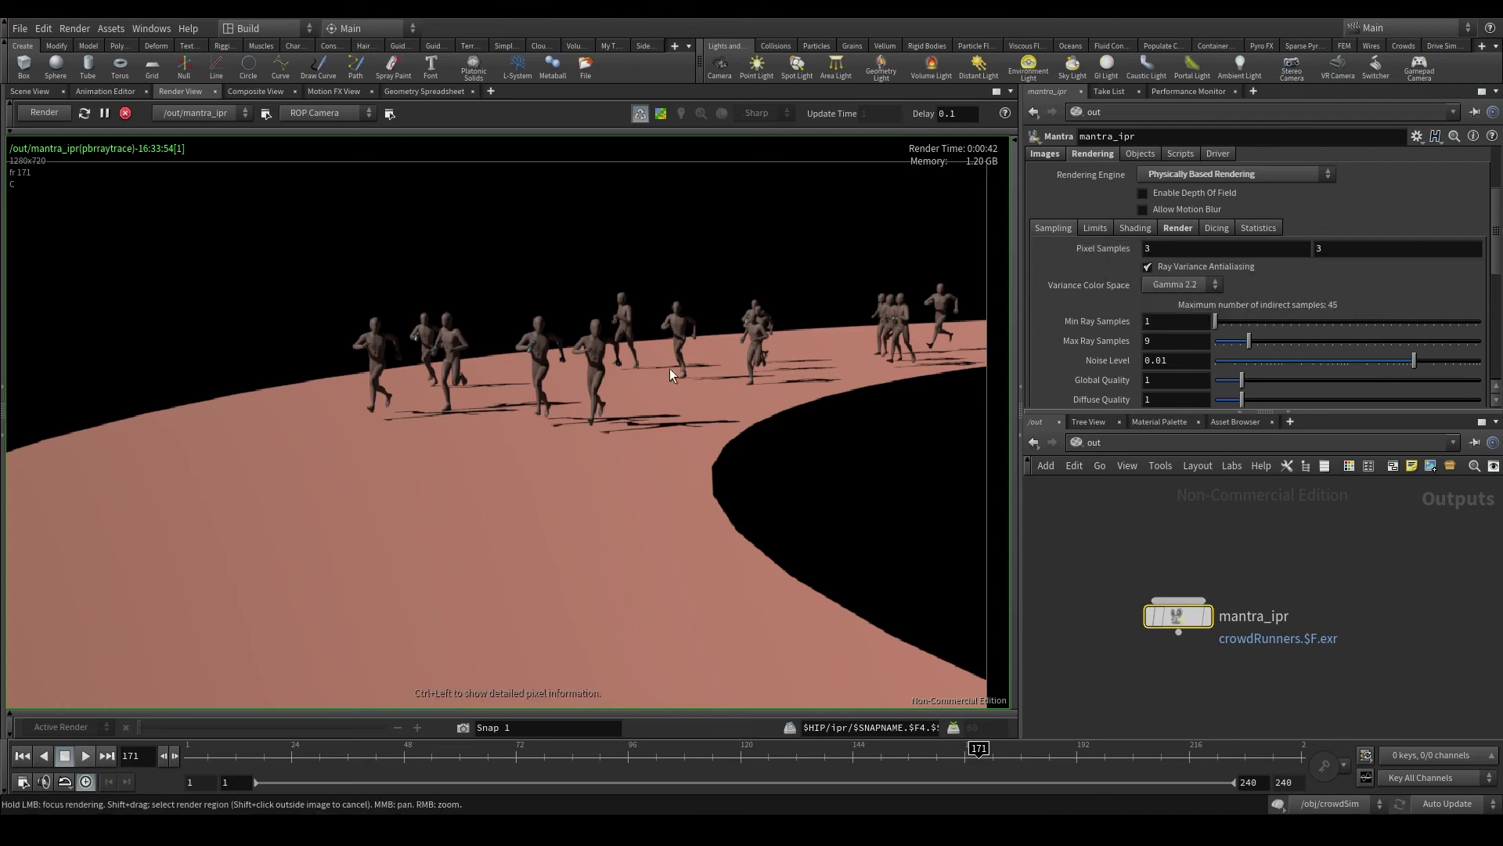
scroll(599, 370, down, 3)
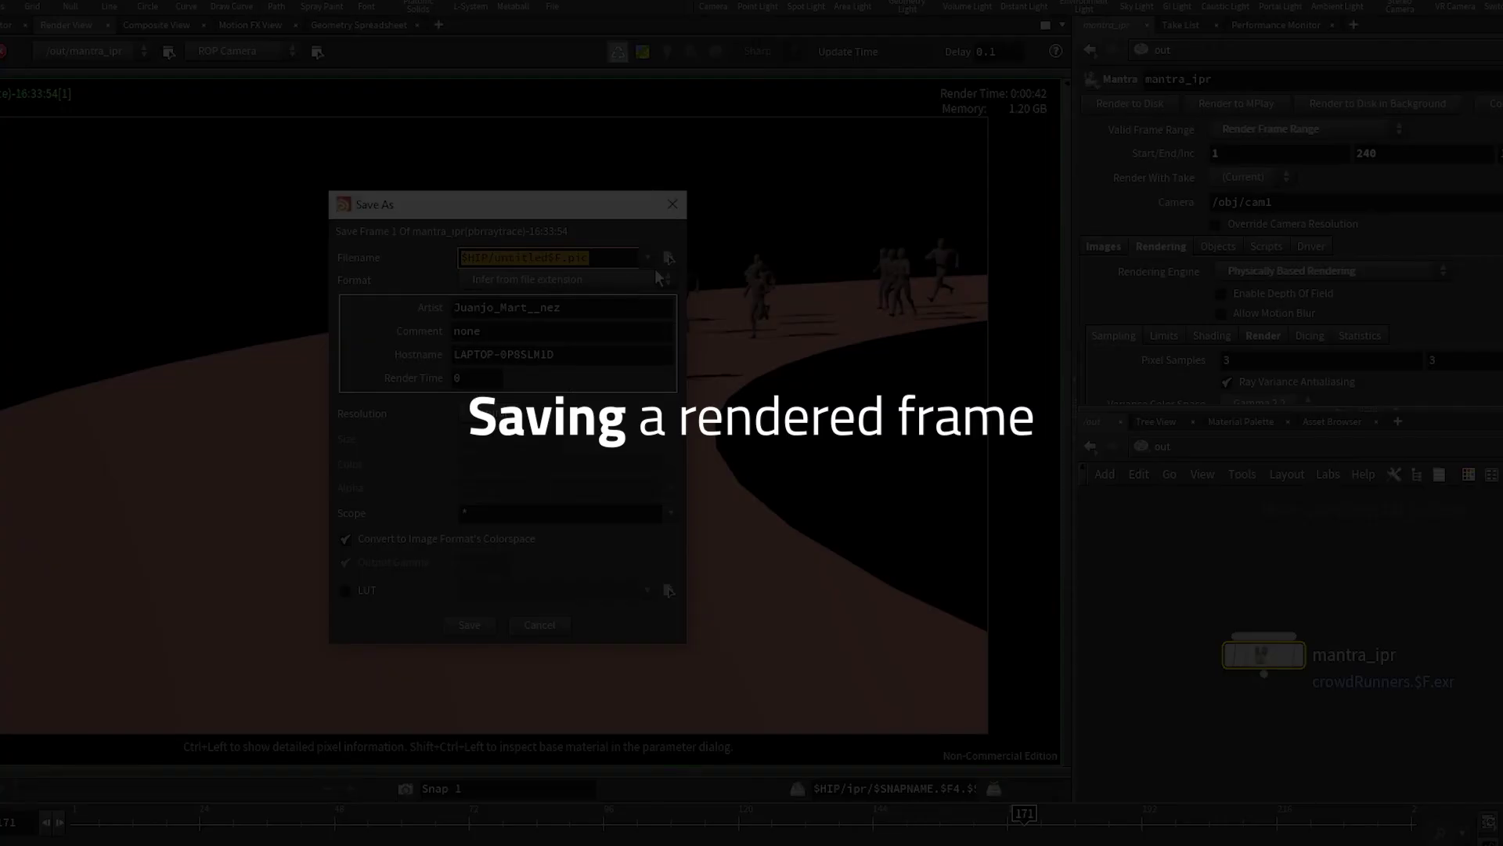
click(661, 259)
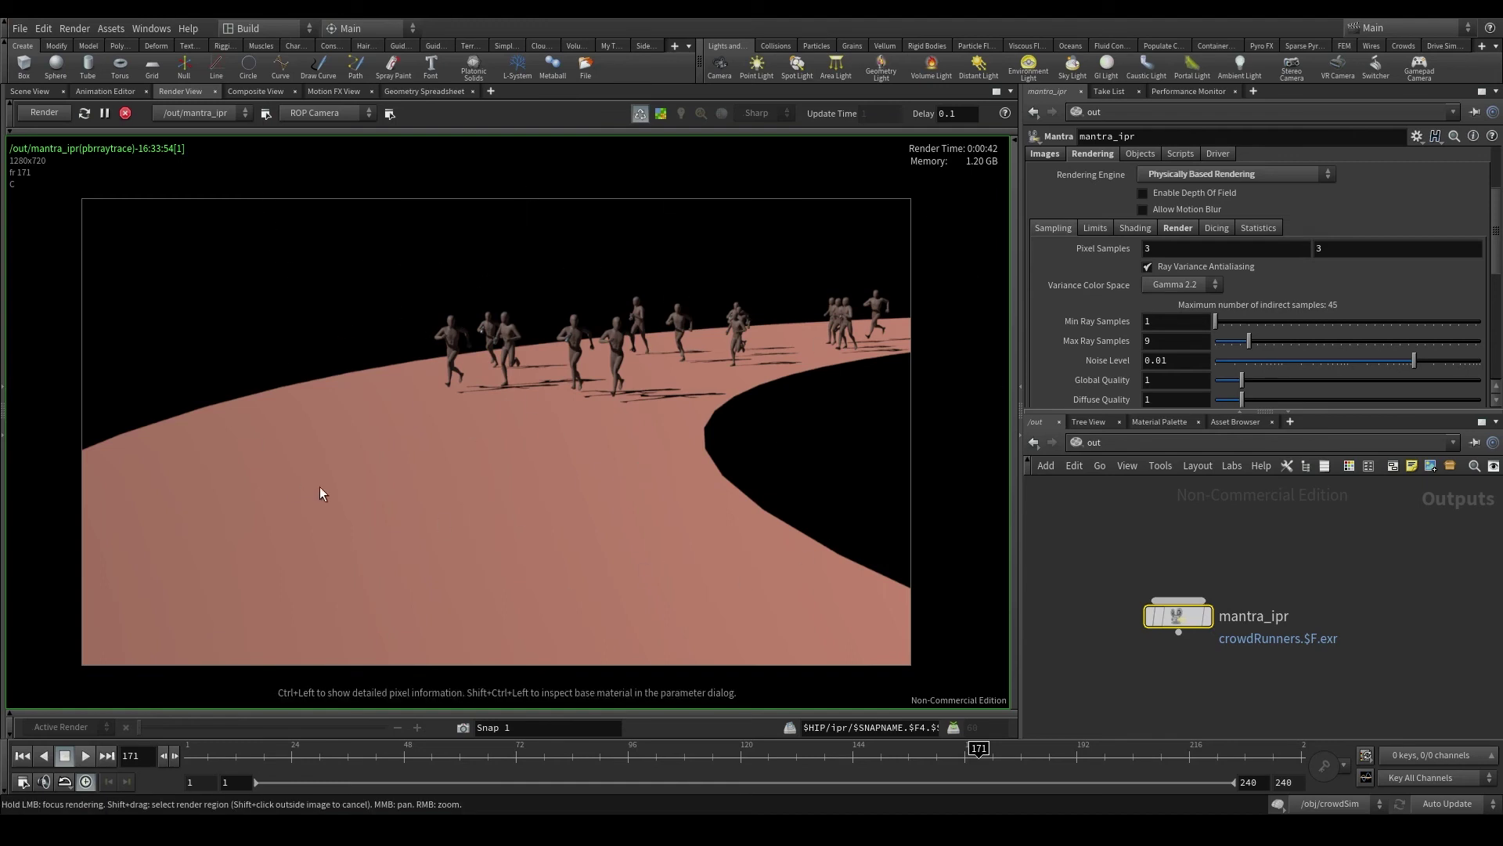
Look over the Mantra node's frame range and camera settings and view the rendered frame at different magnifications.
scroll(582, 438, up, 1)
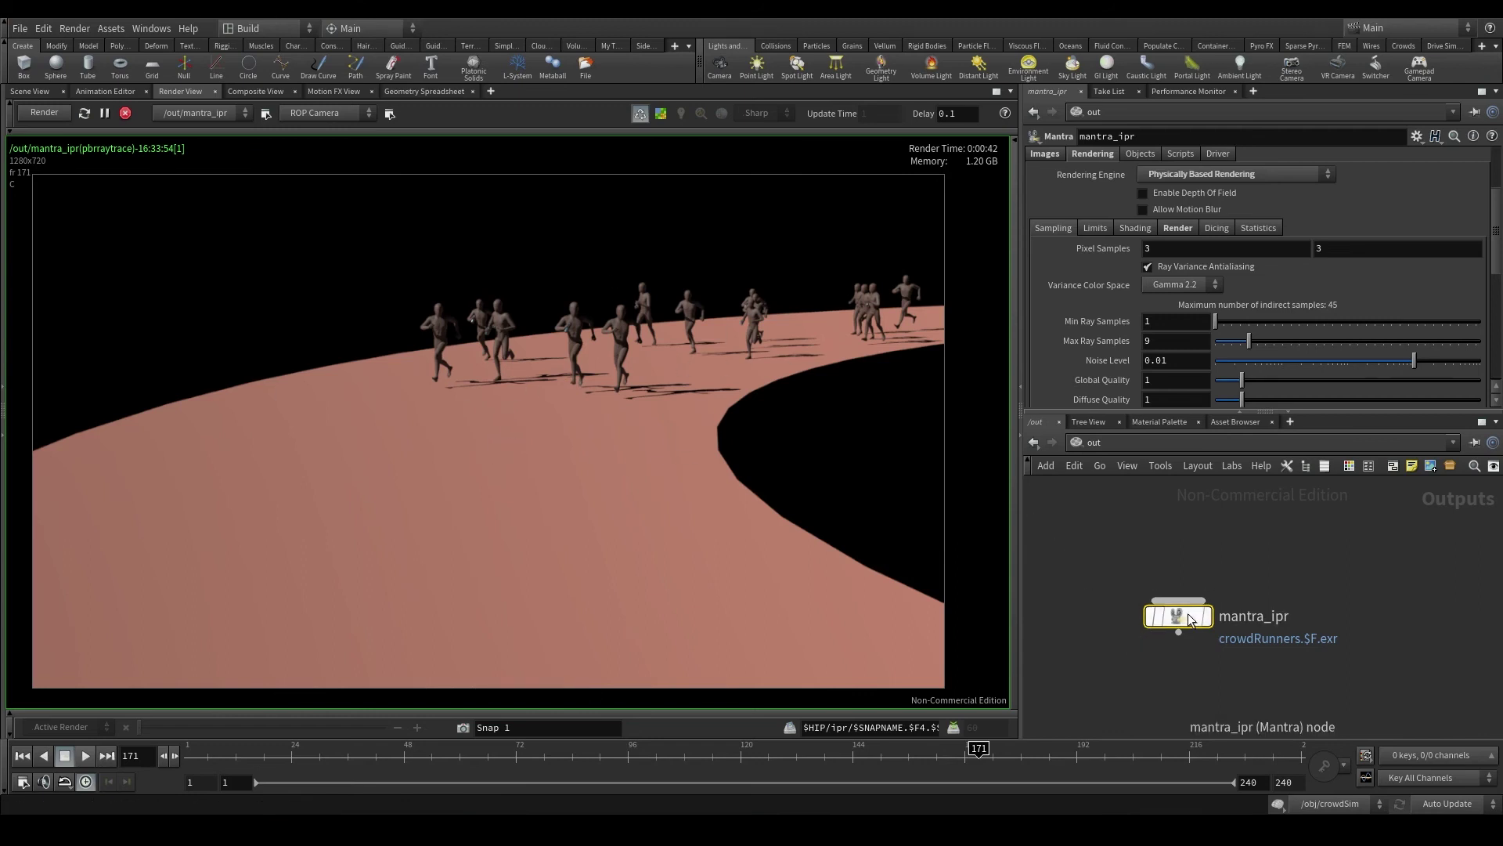
scroll(1066, 266, up, 3)
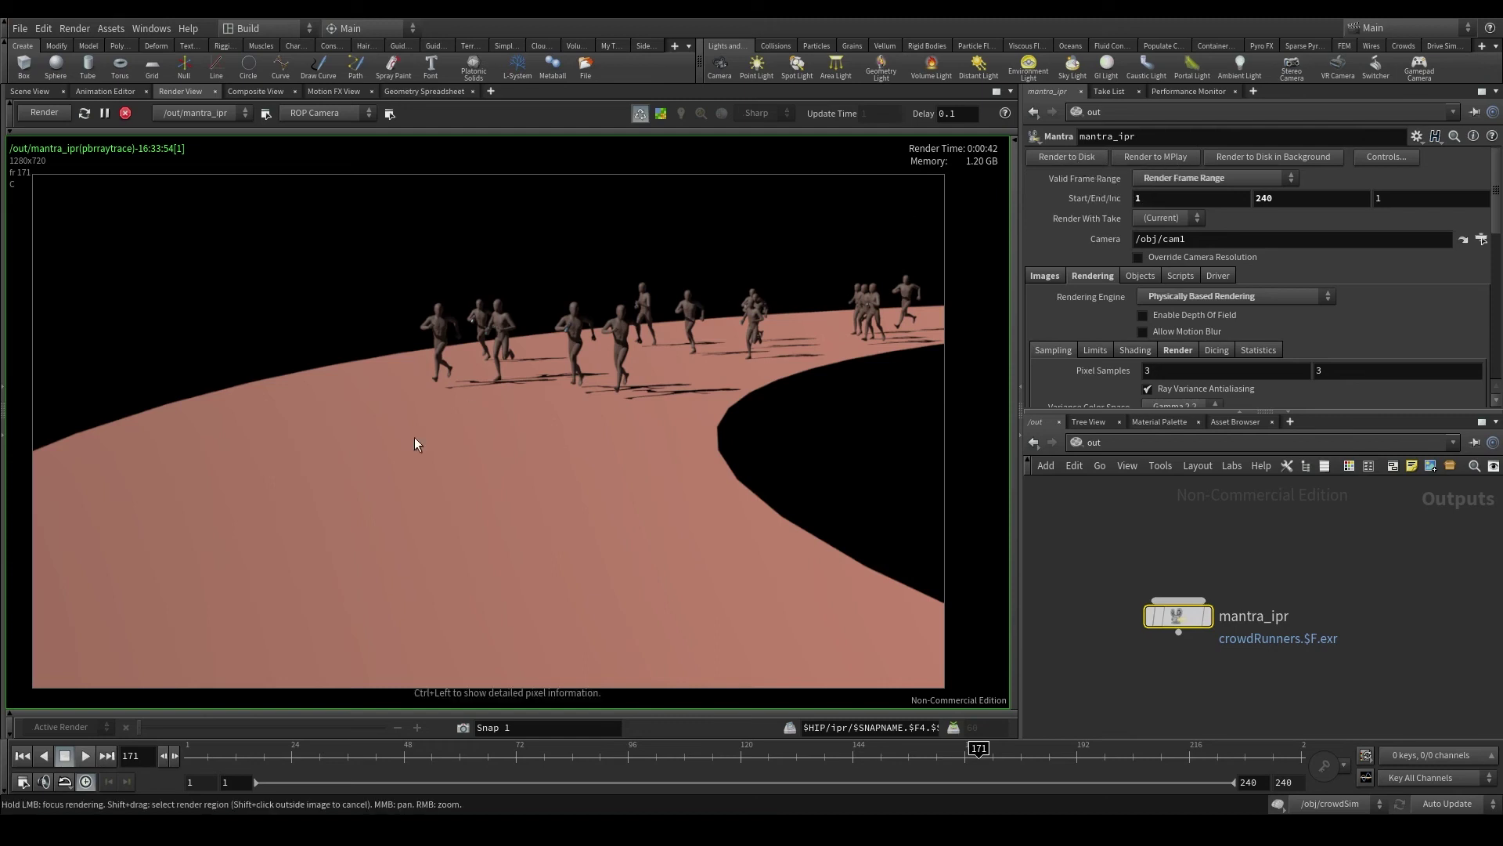
scroll(455, 421, up, 1)
scroll(454, 423, down, 2)
scroll(454, 423, up, 1)
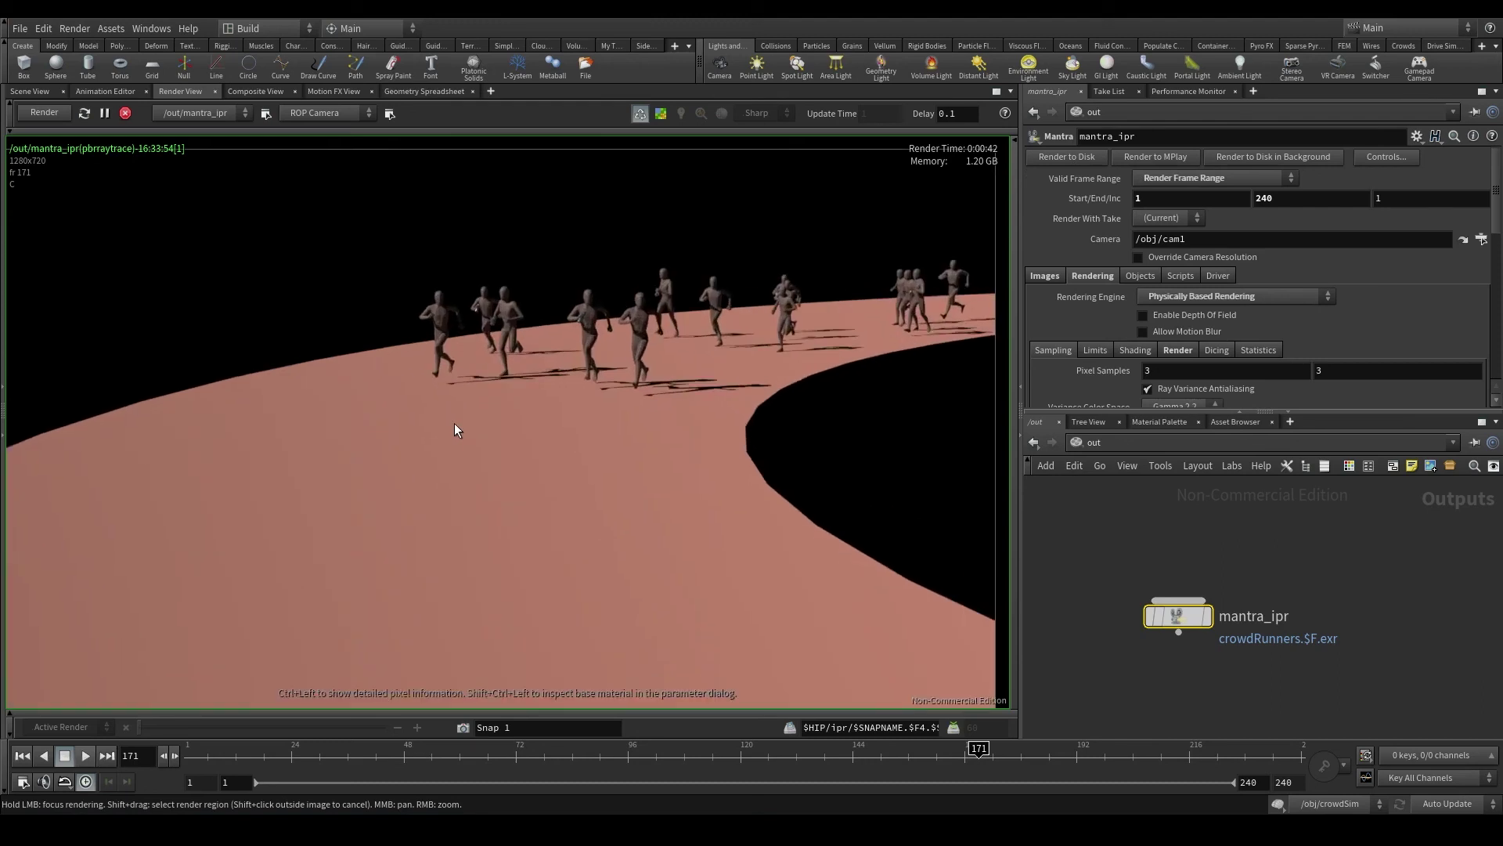
scroll(457, 421, down, 2)
scroll(462, 417, up, 2)
middle_drag(470, 414, 473, 406)
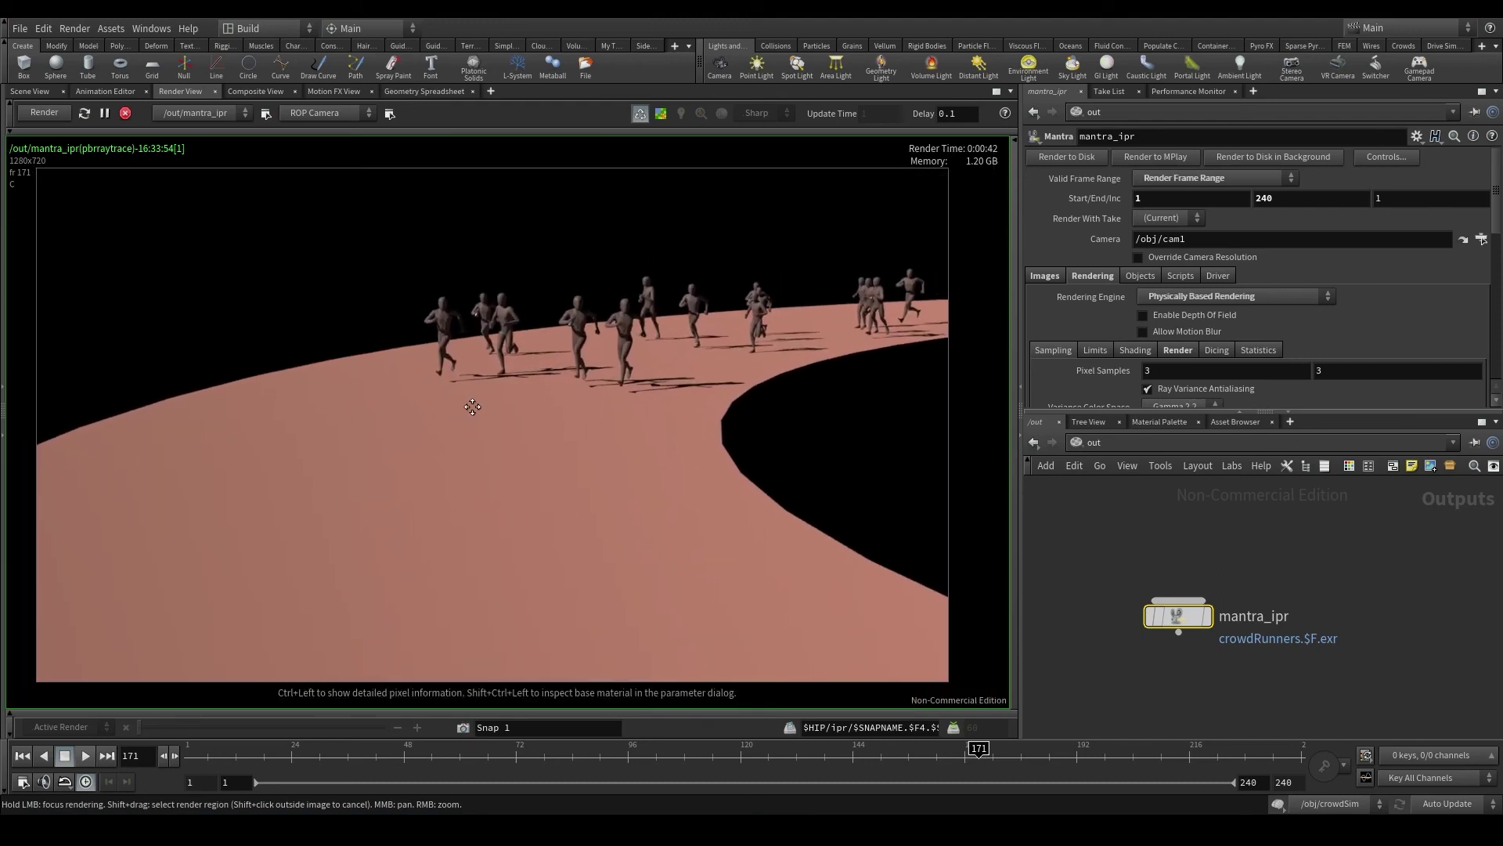
Save the rendered frame as test.jpg in the $HIP folder.
right_click(498, 395)
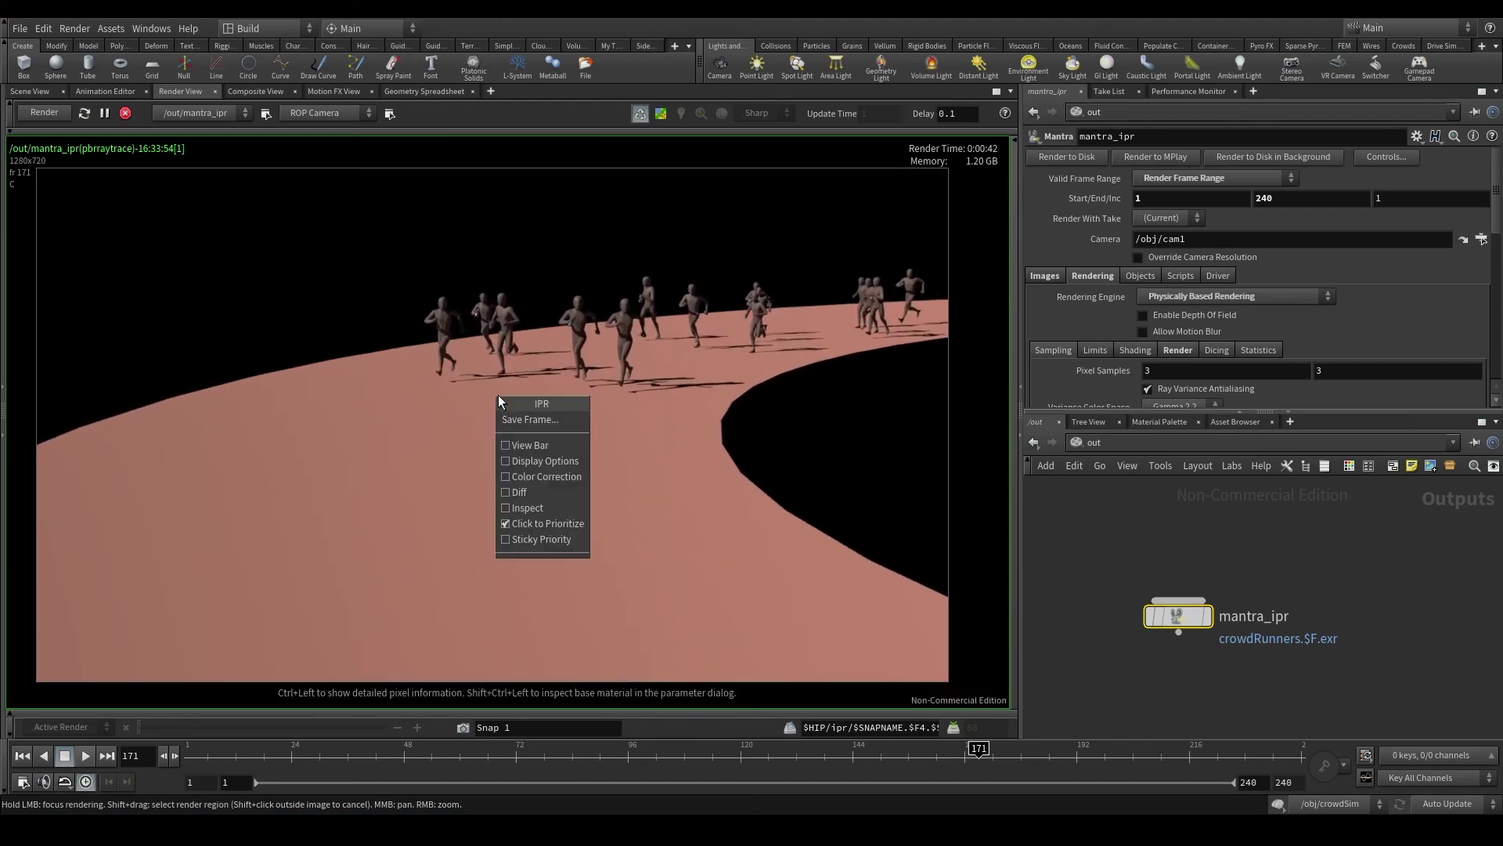
click(548, 420)
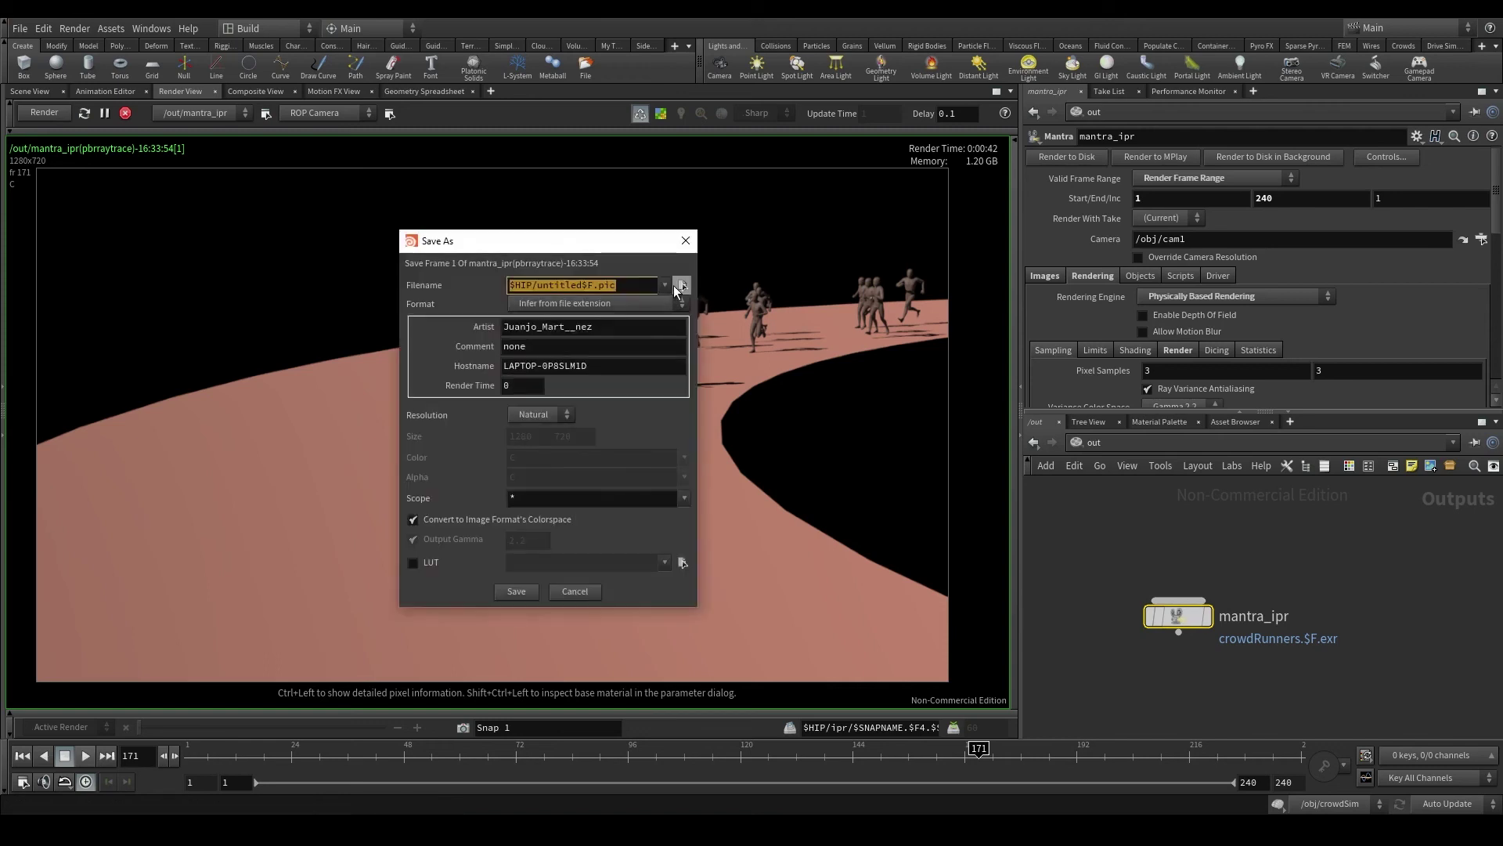
click(678, 288)
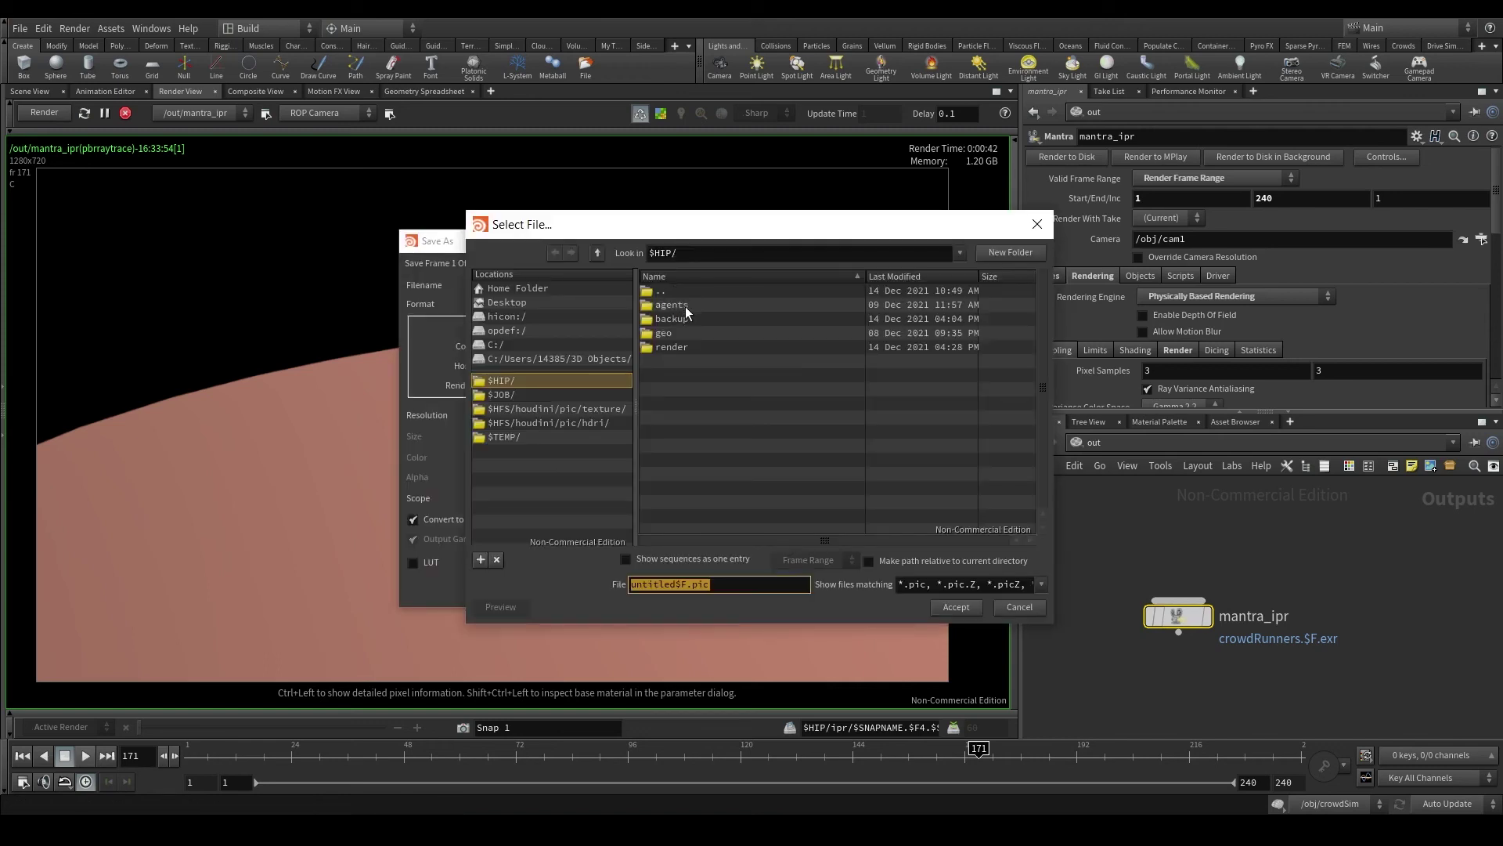
drag(724, 584, 582, 575)
text(test.)
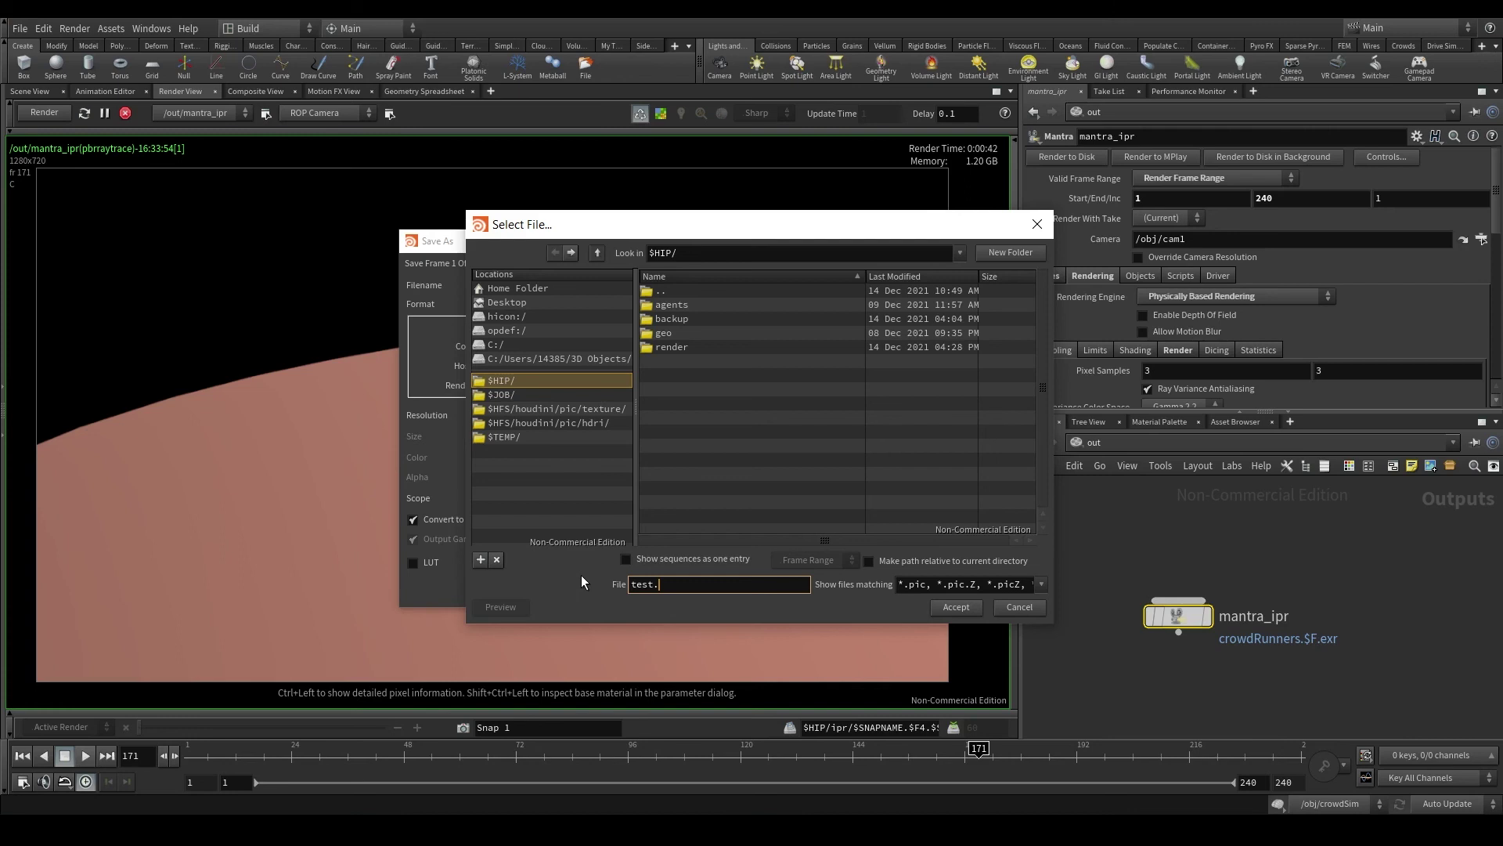
text(jpg)
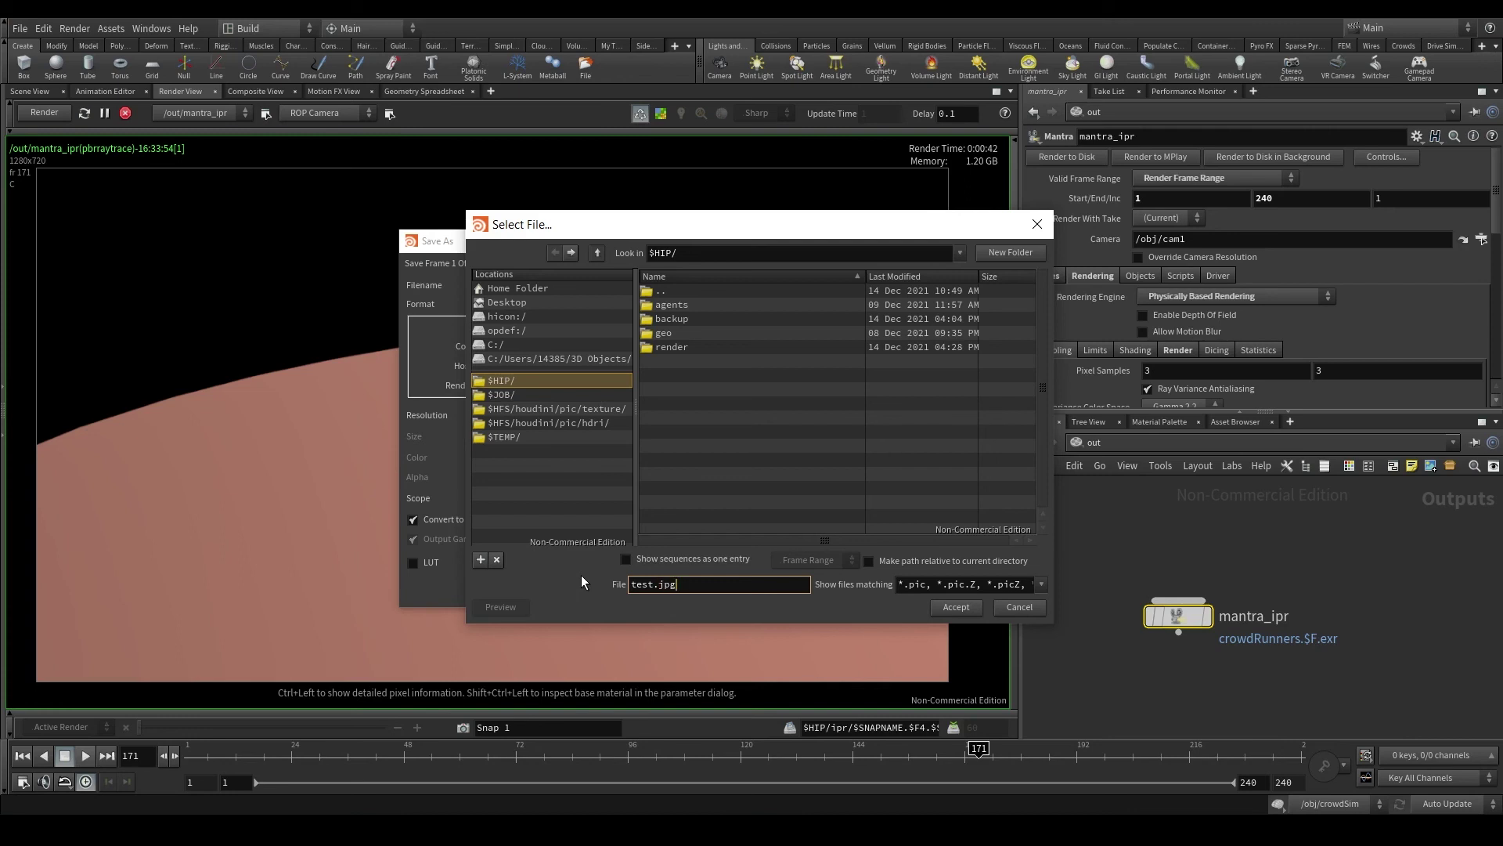
click(947, 607)
click(520, 588)
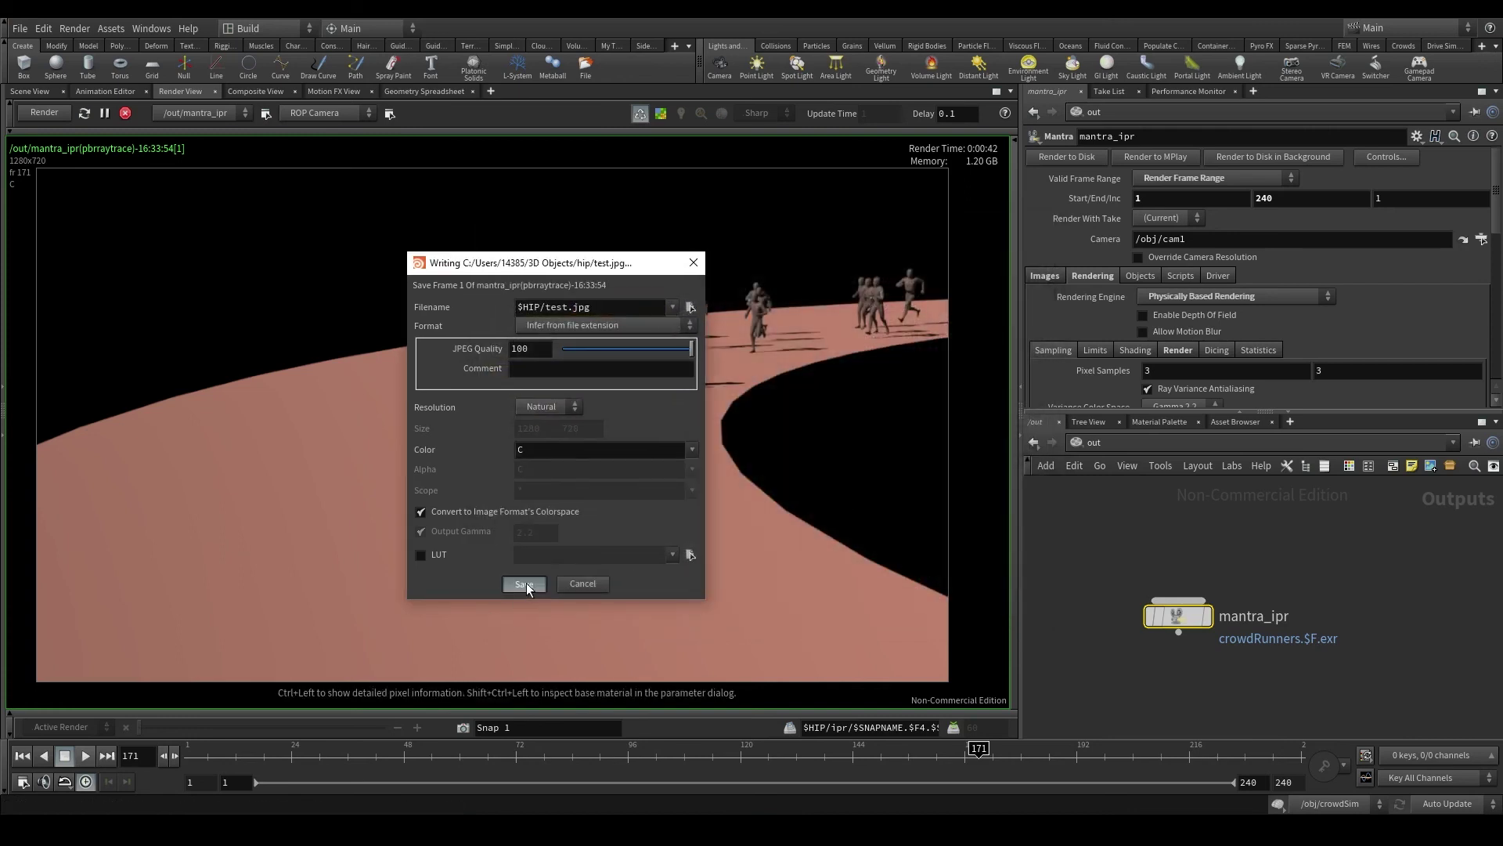
drag(549, 545, 691, 354)
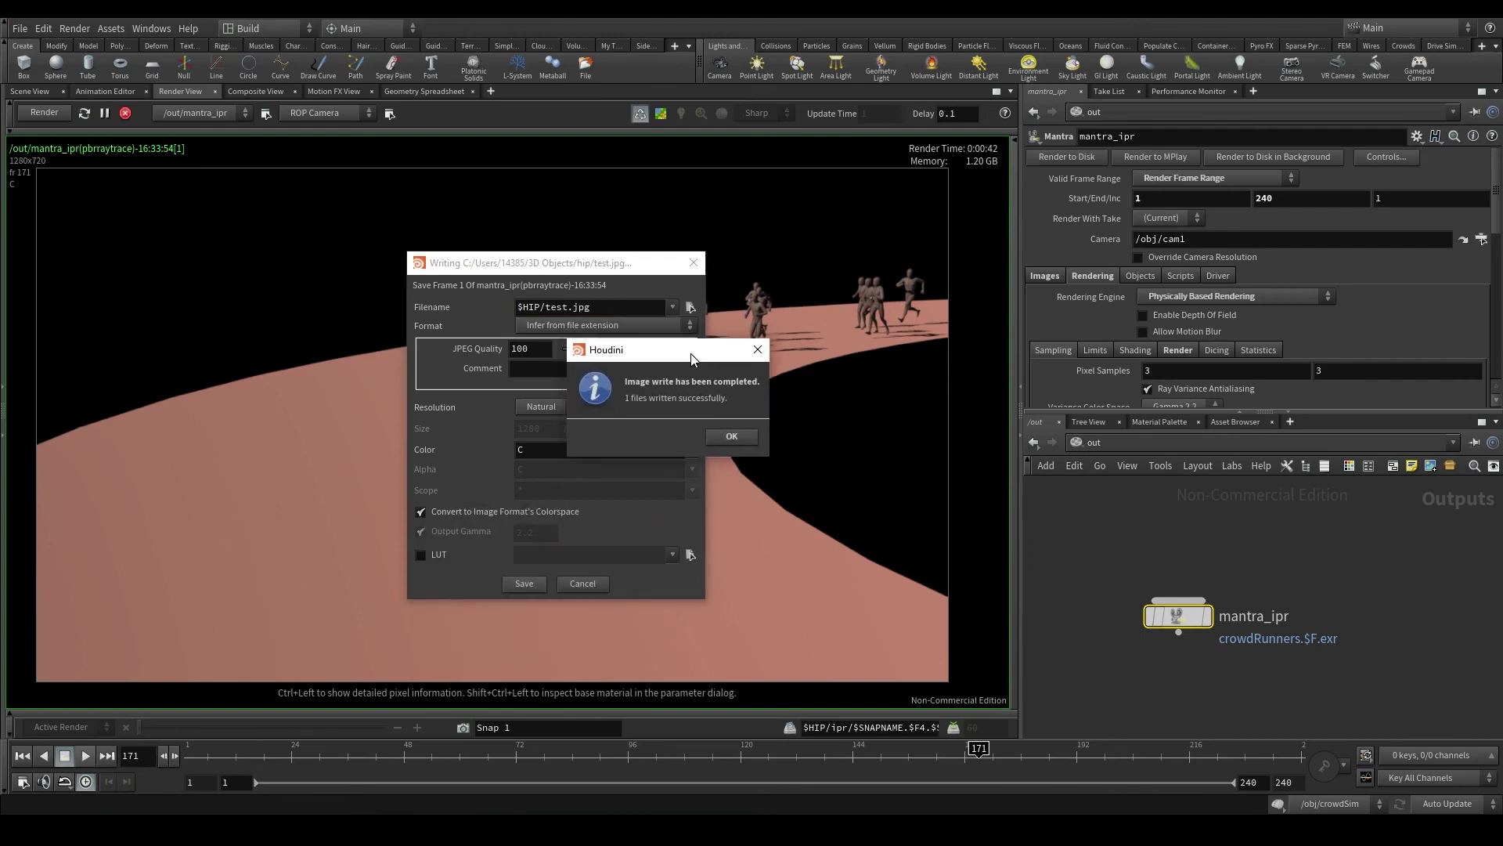
click(731, 437)
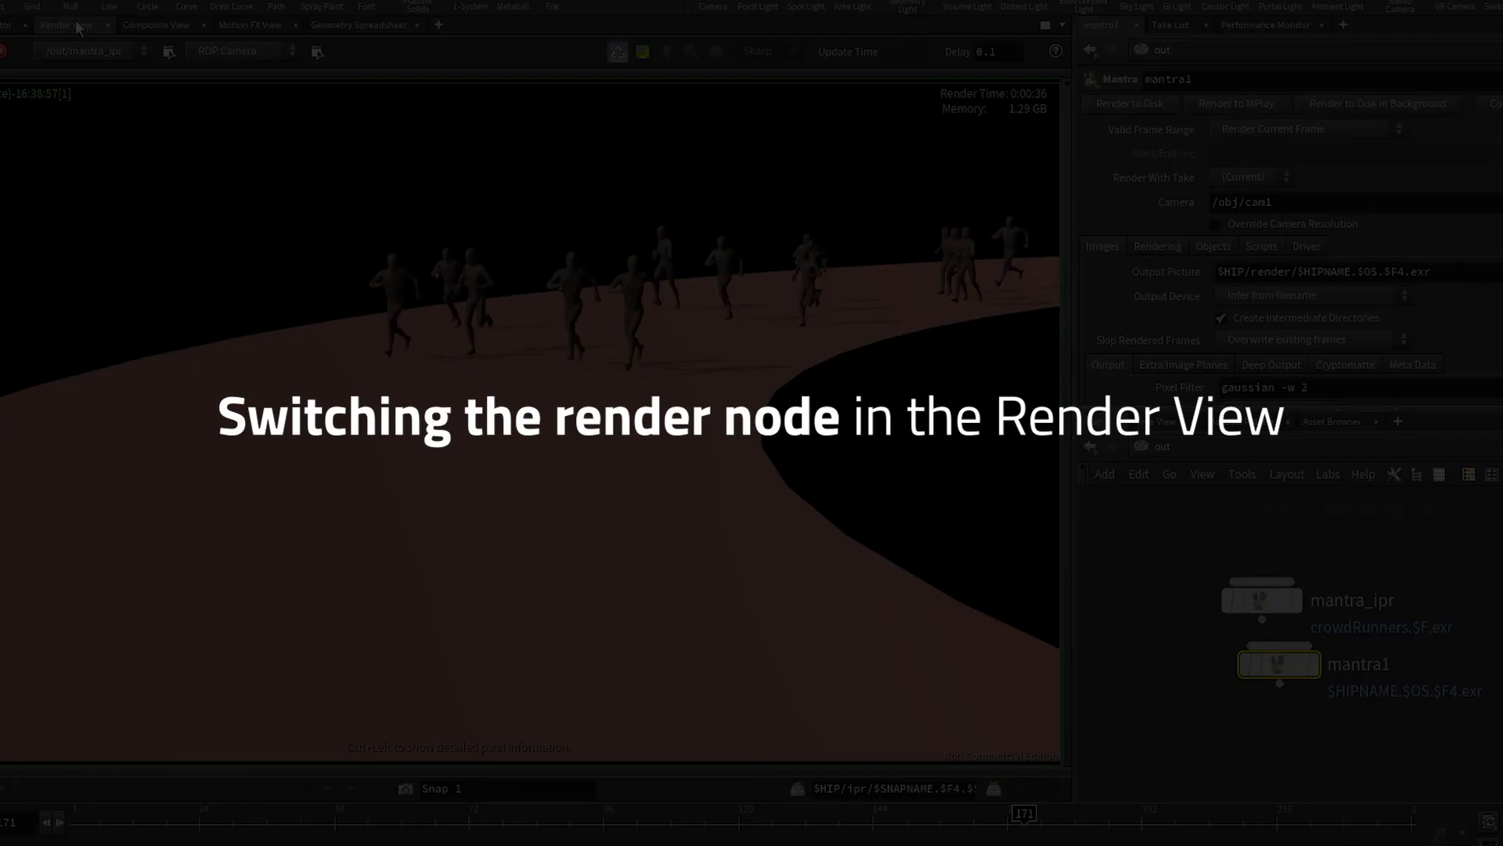
click(106, 55)
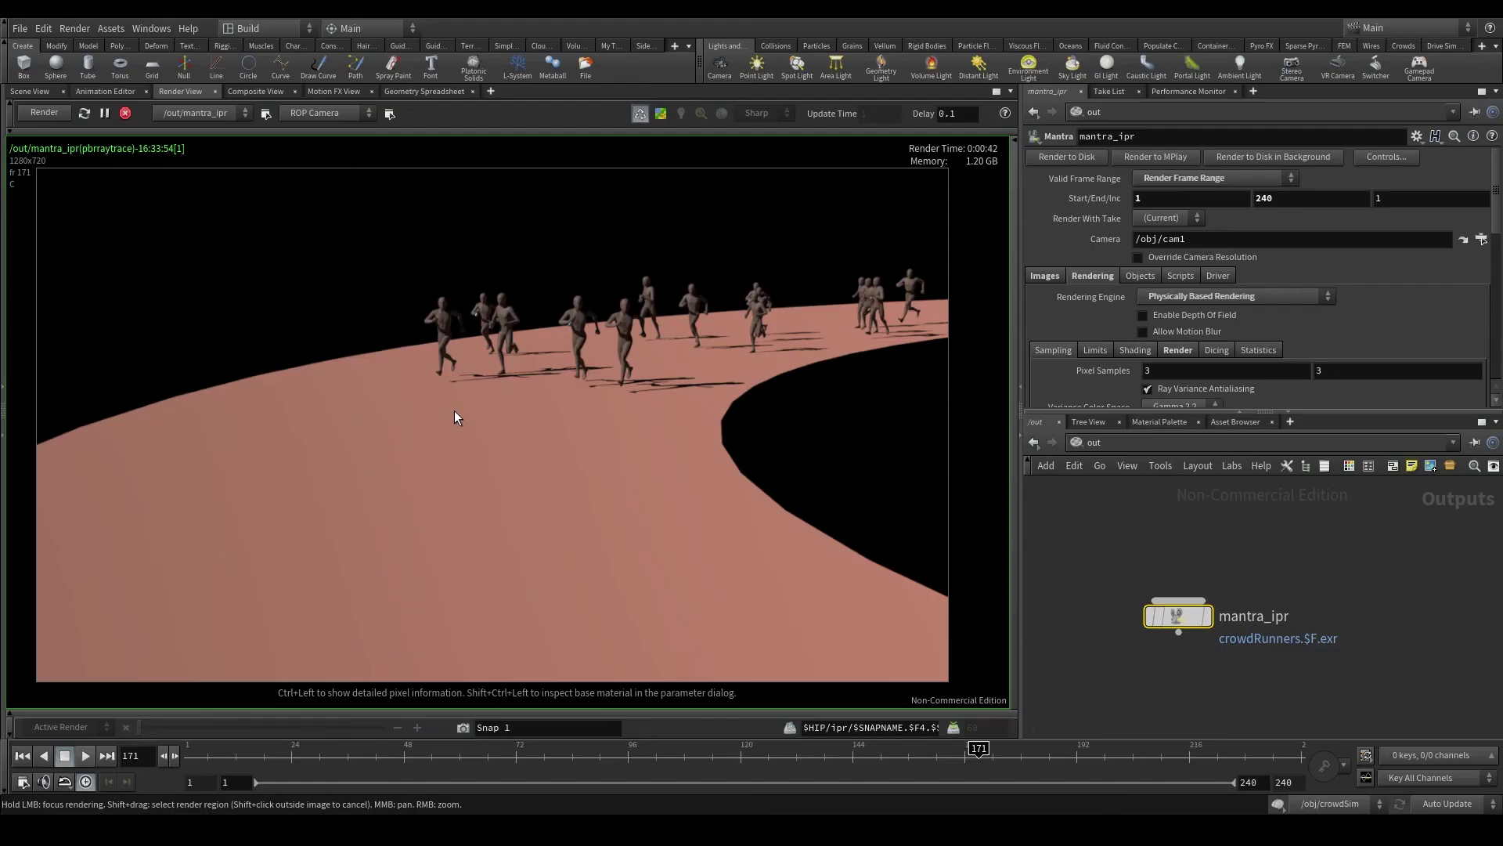
Switch the network to the obj level and inspect the dark shadows under the rendered runners.
click(1099, 443)
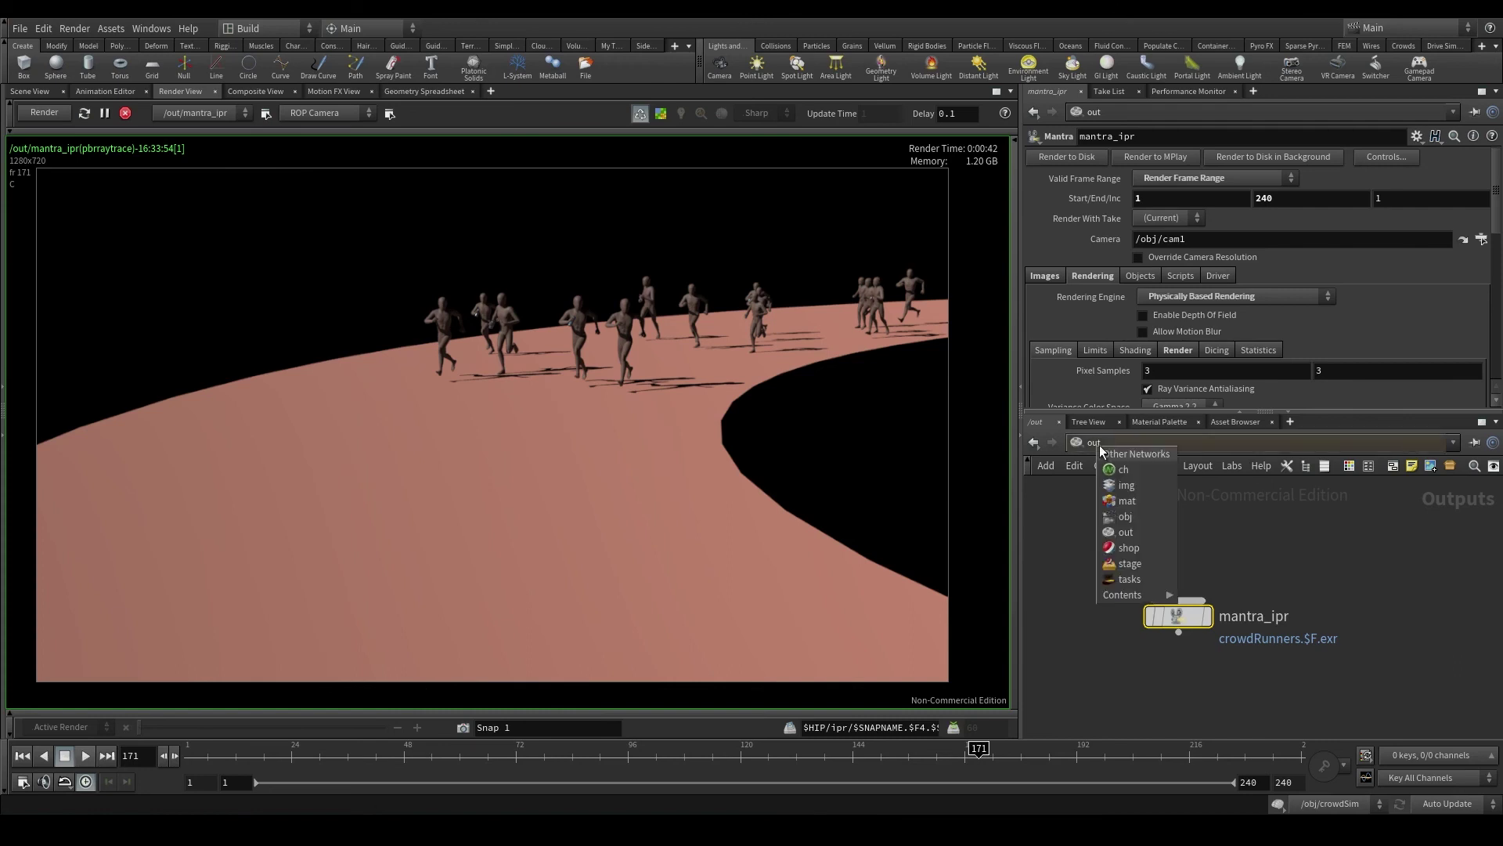
click(1127, 520)
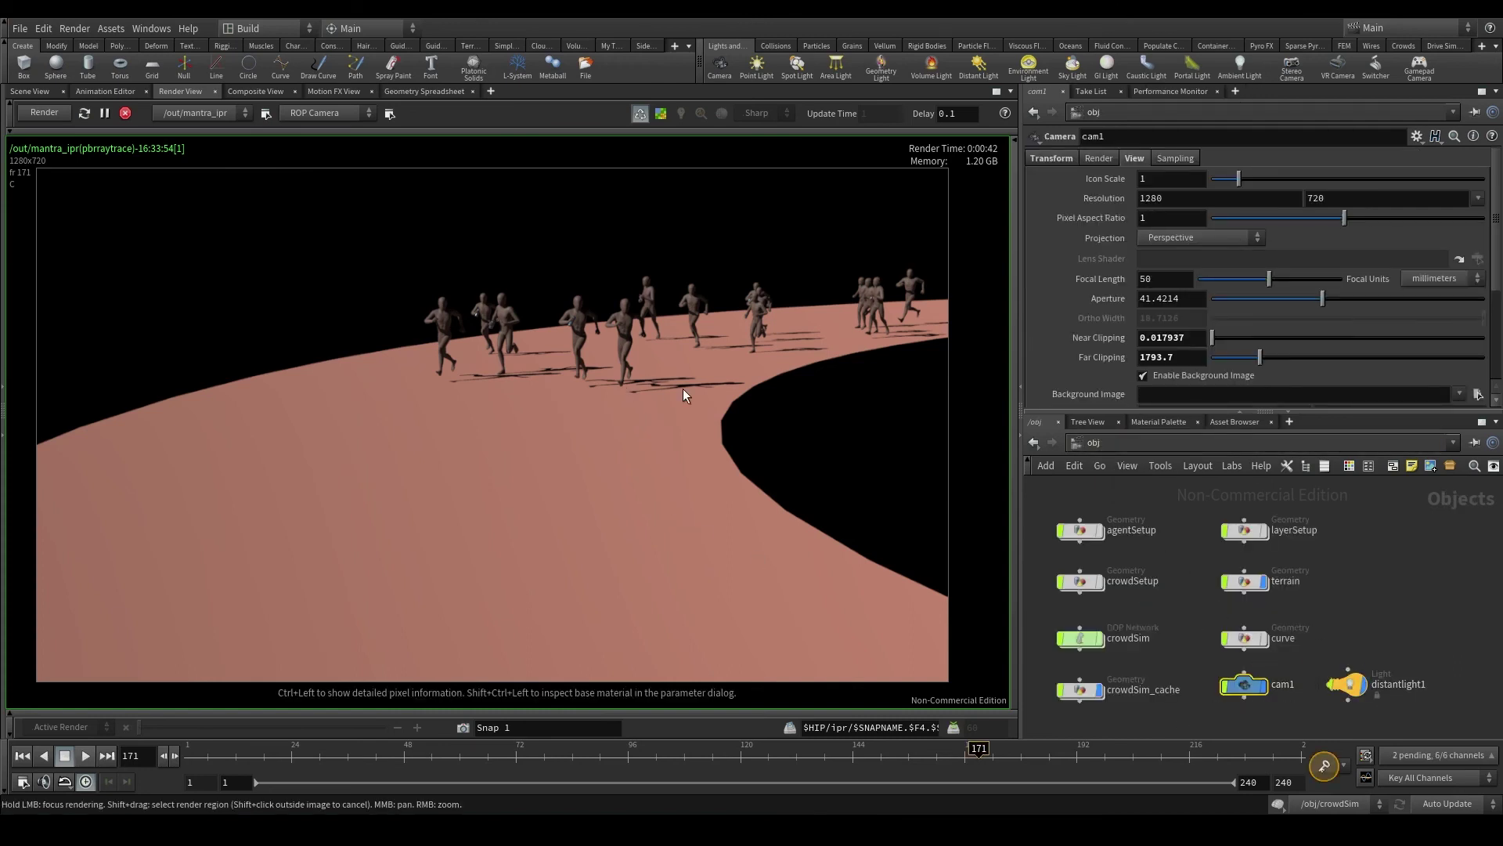
scroll(664, 383, up, 5)
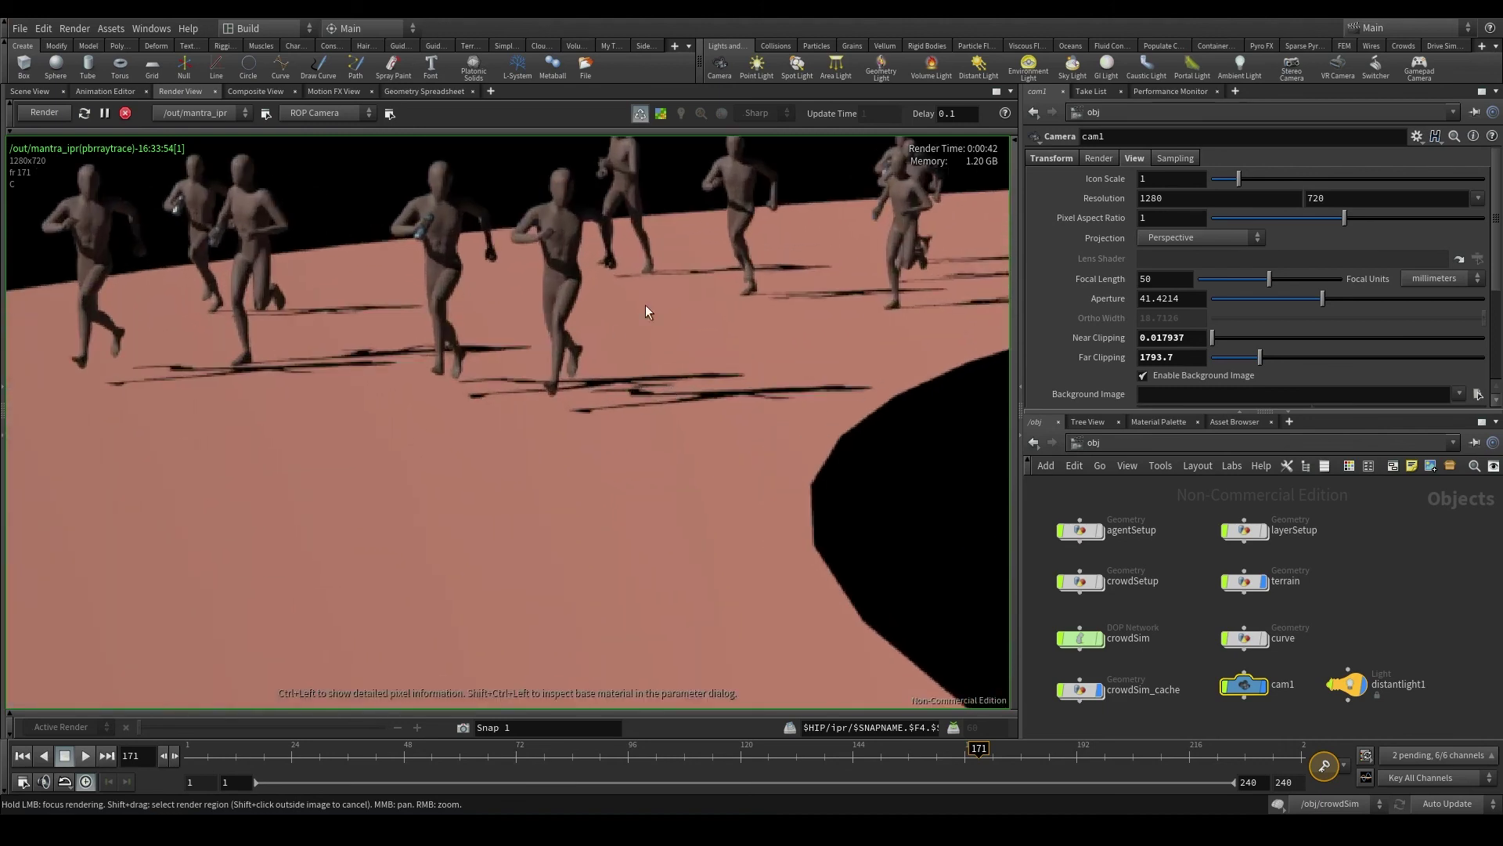
scroll(665, 329, down, 6)
scroll(674, 368, up, 2)
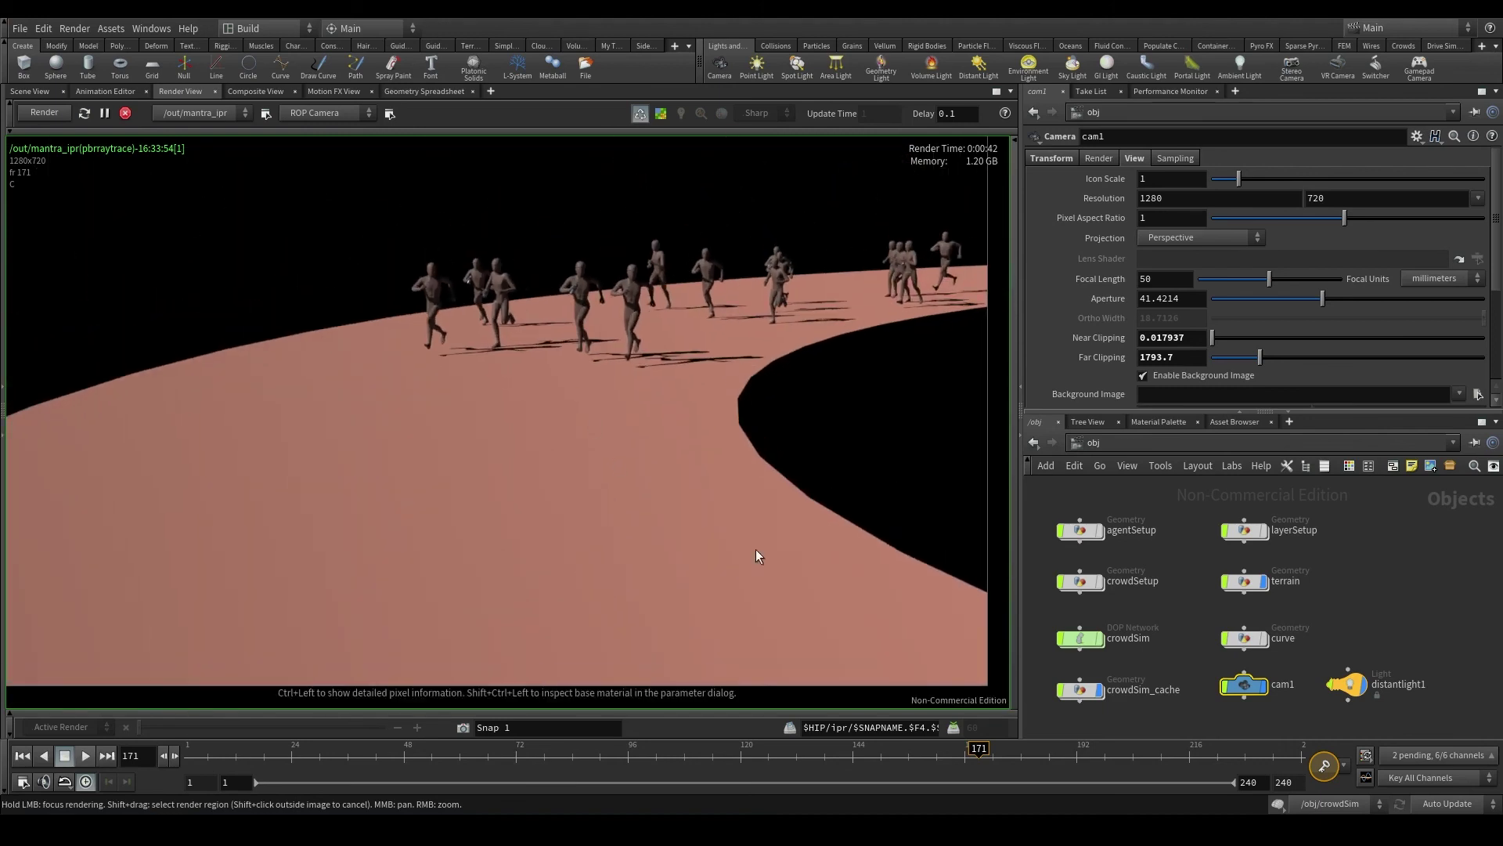
Set the distant light's shadow intensity to .5 and check the runners' shadows in the updated render.
click(1344, 693)
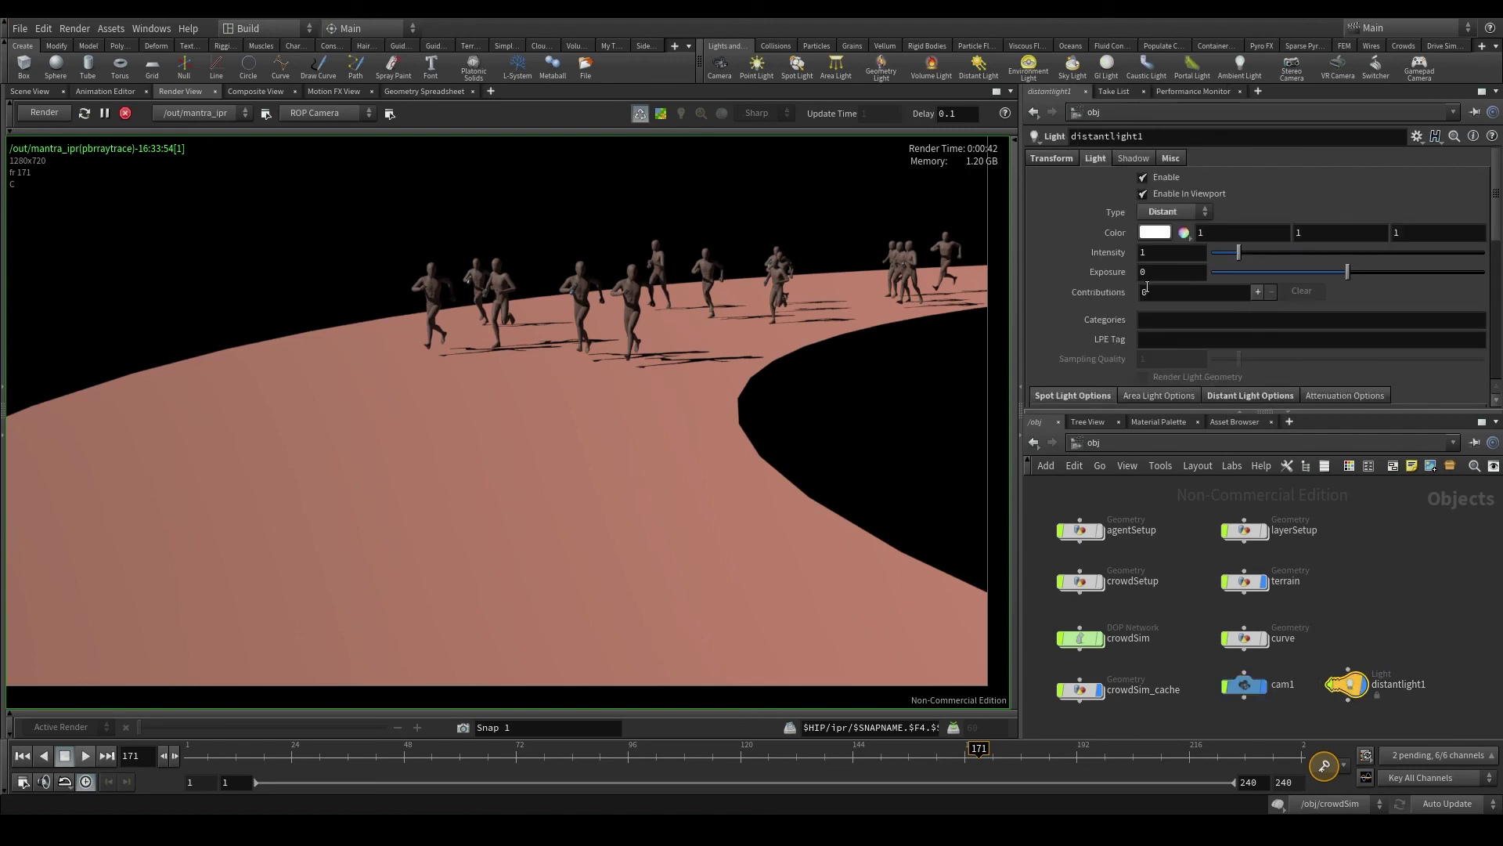
click(1129, 158)
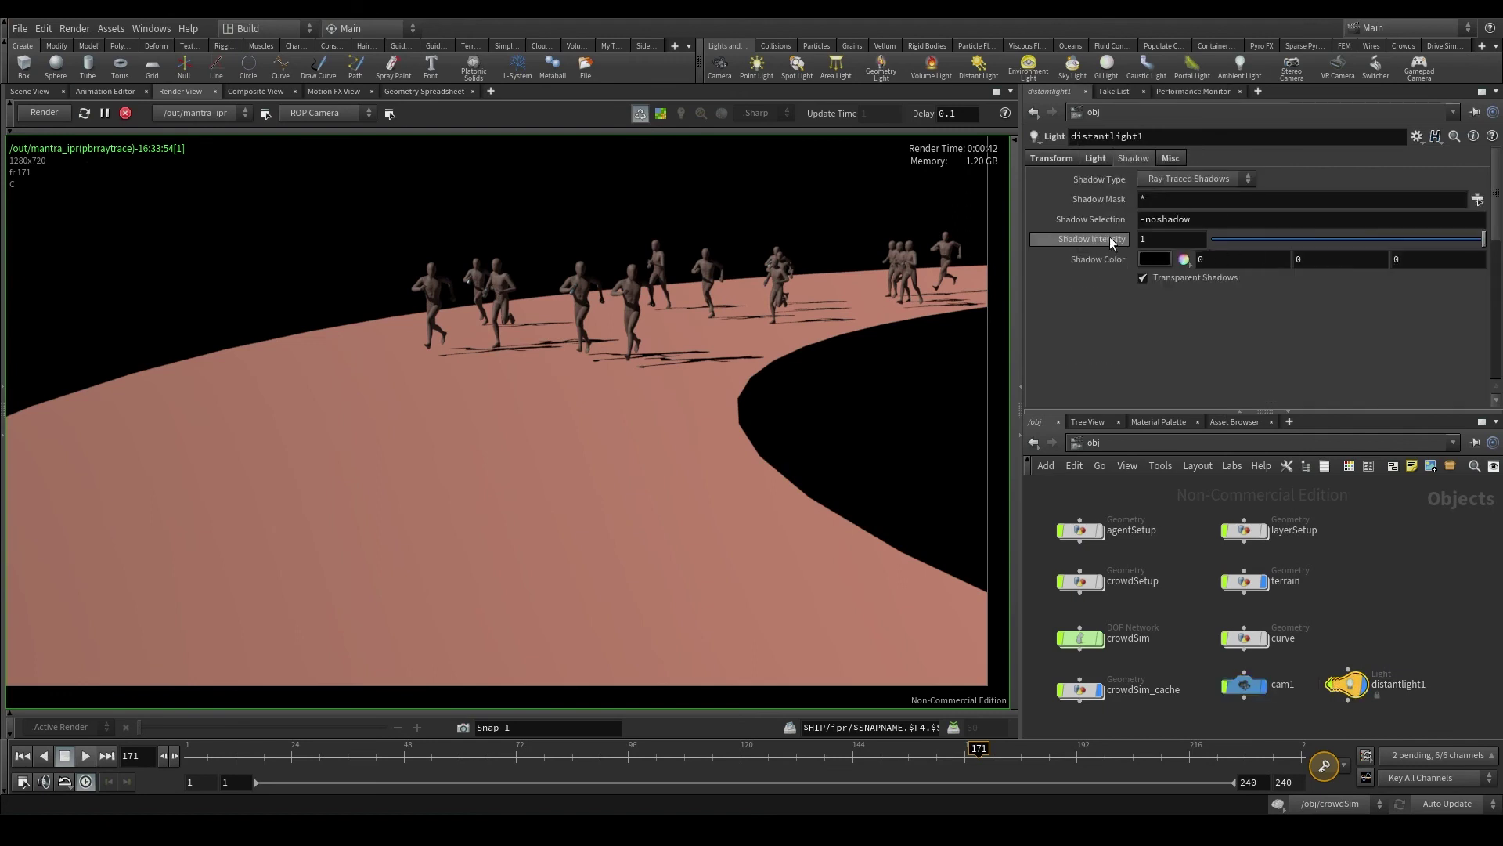
double_click(1145, 239)
text(5)
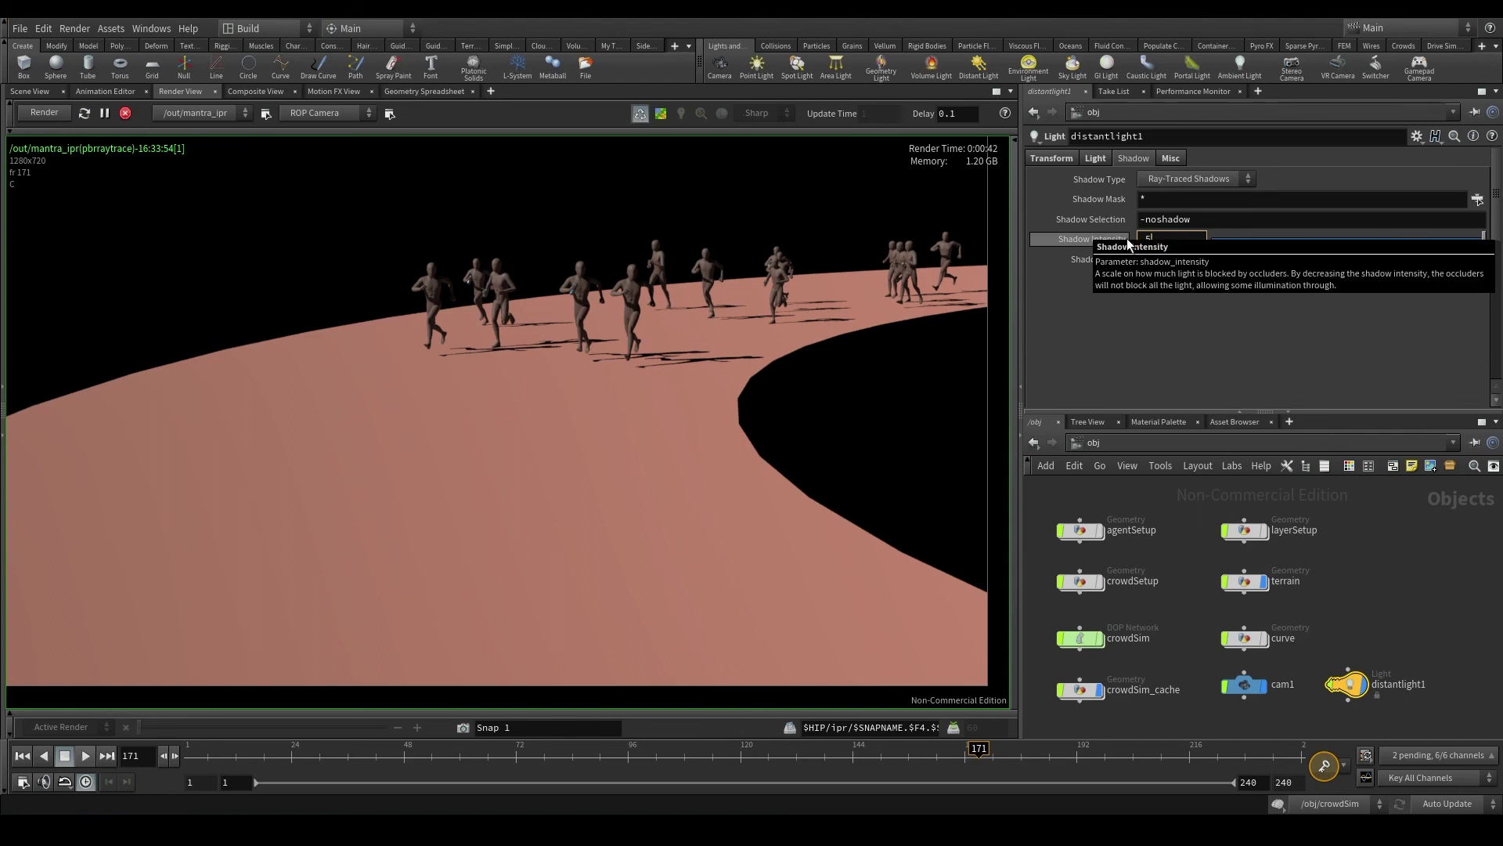
key(Return)
scroll(617, 356, up, 2)
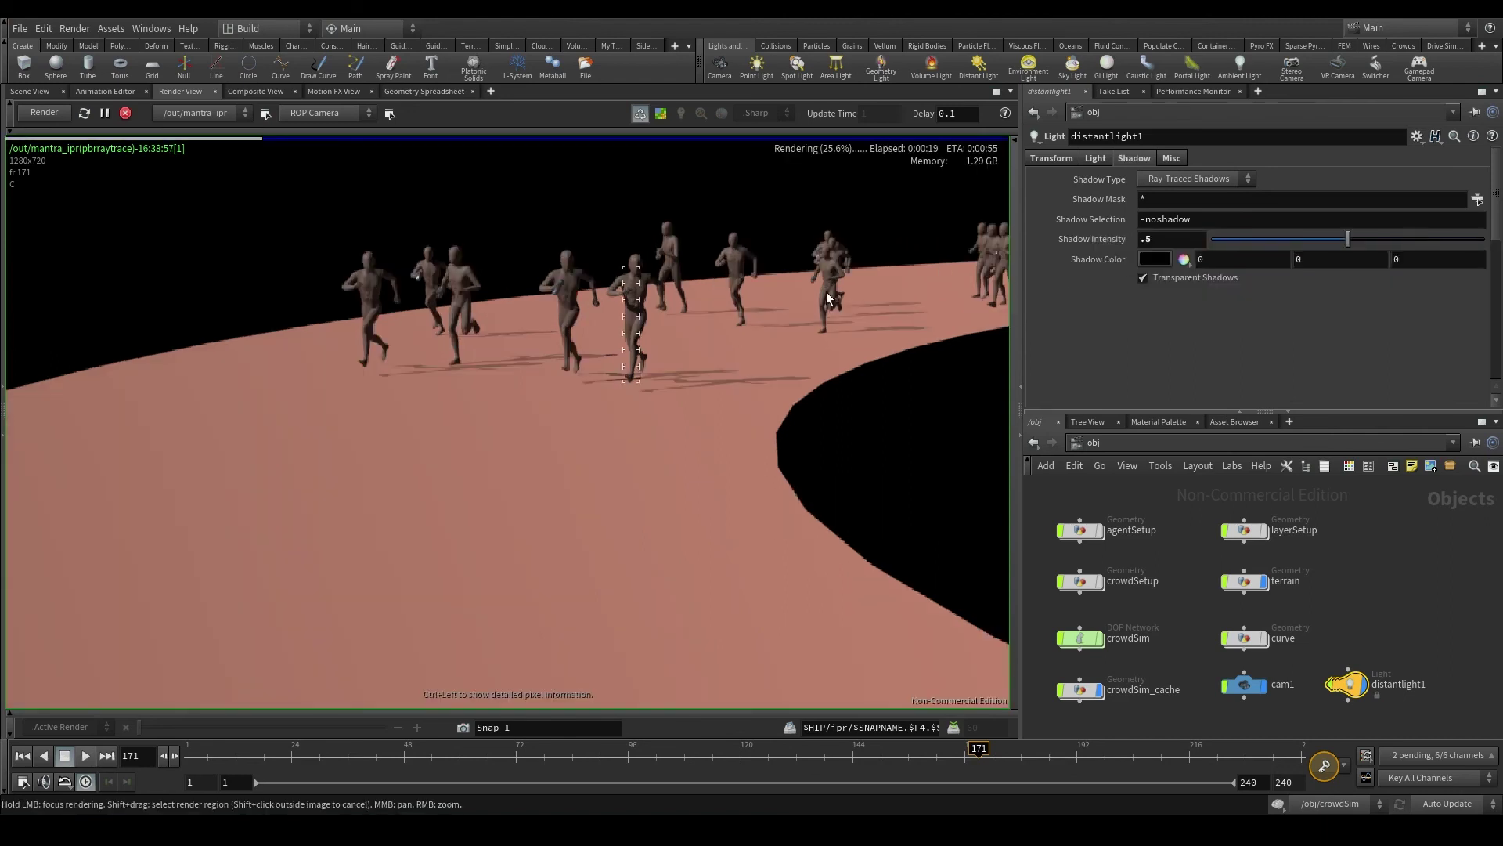
scroll(776, 361, down, 2)
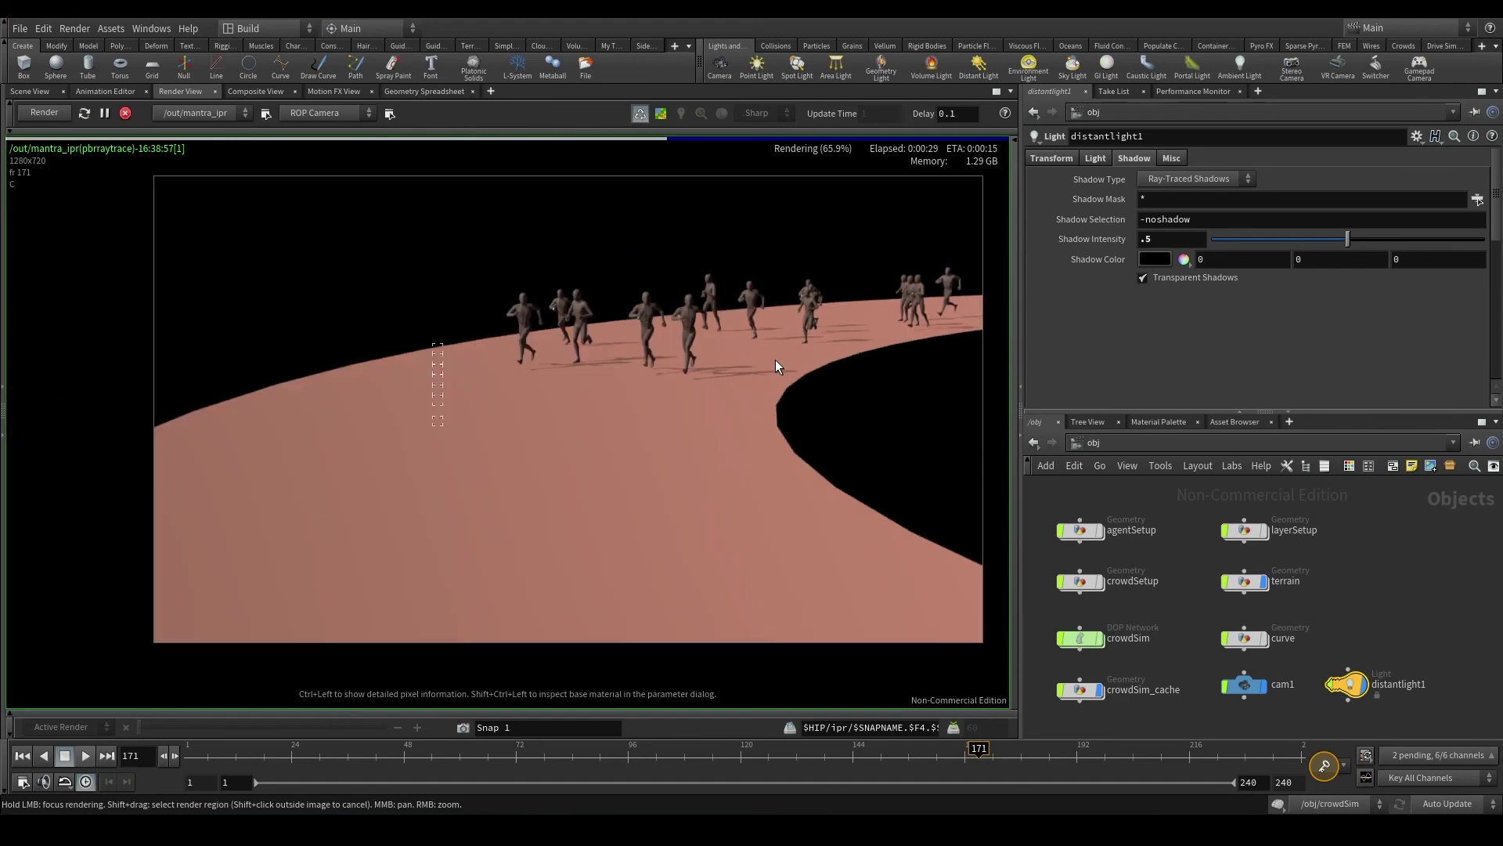
scroll(775, 365, up, 2)
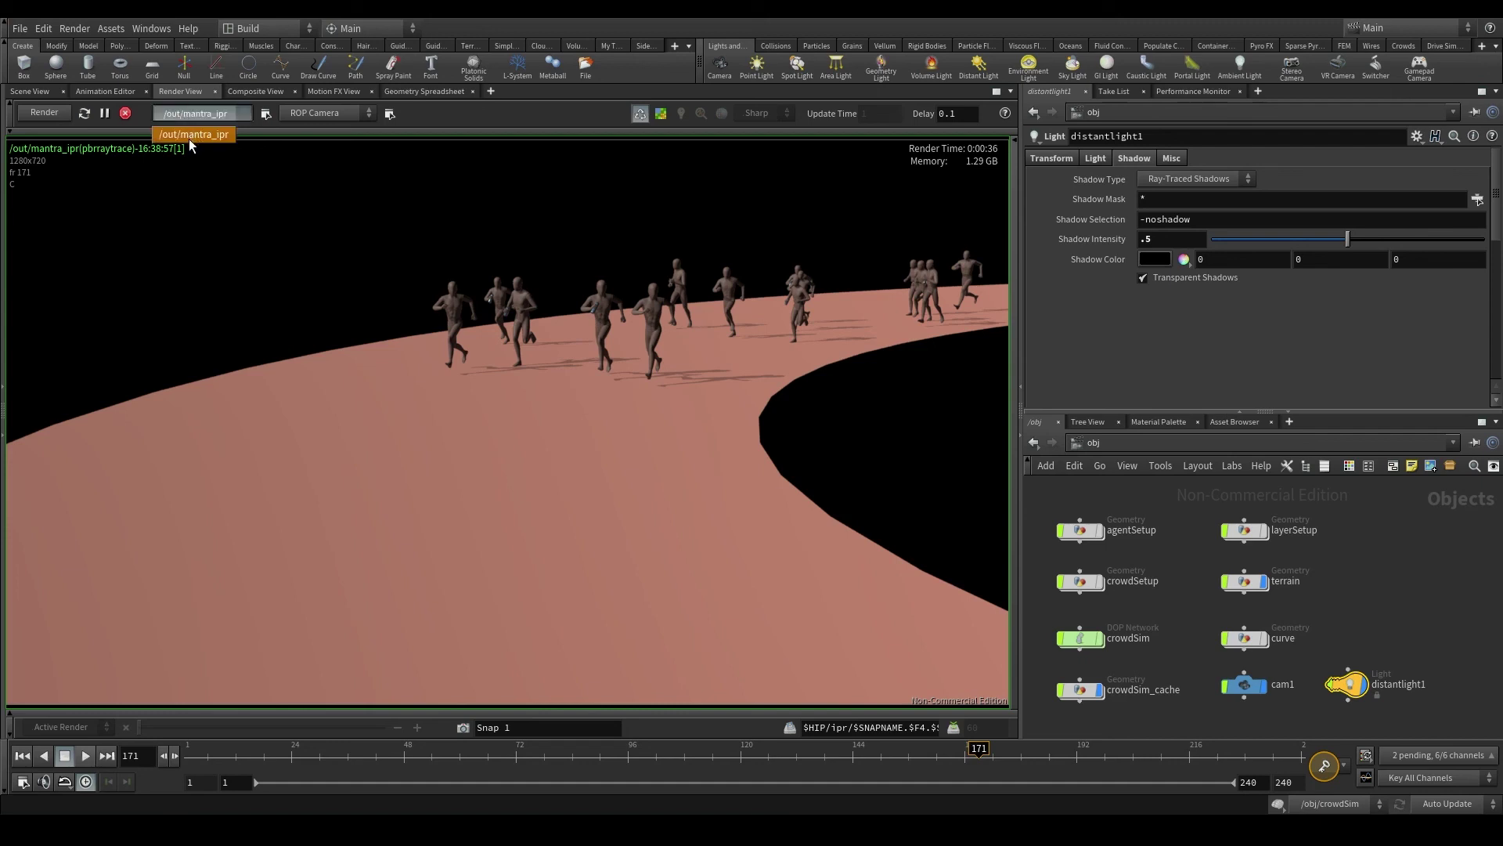
Return to the out network and add a second Mantra node below mantra_ipr.
click(1182, 444)
click(1210, 528)
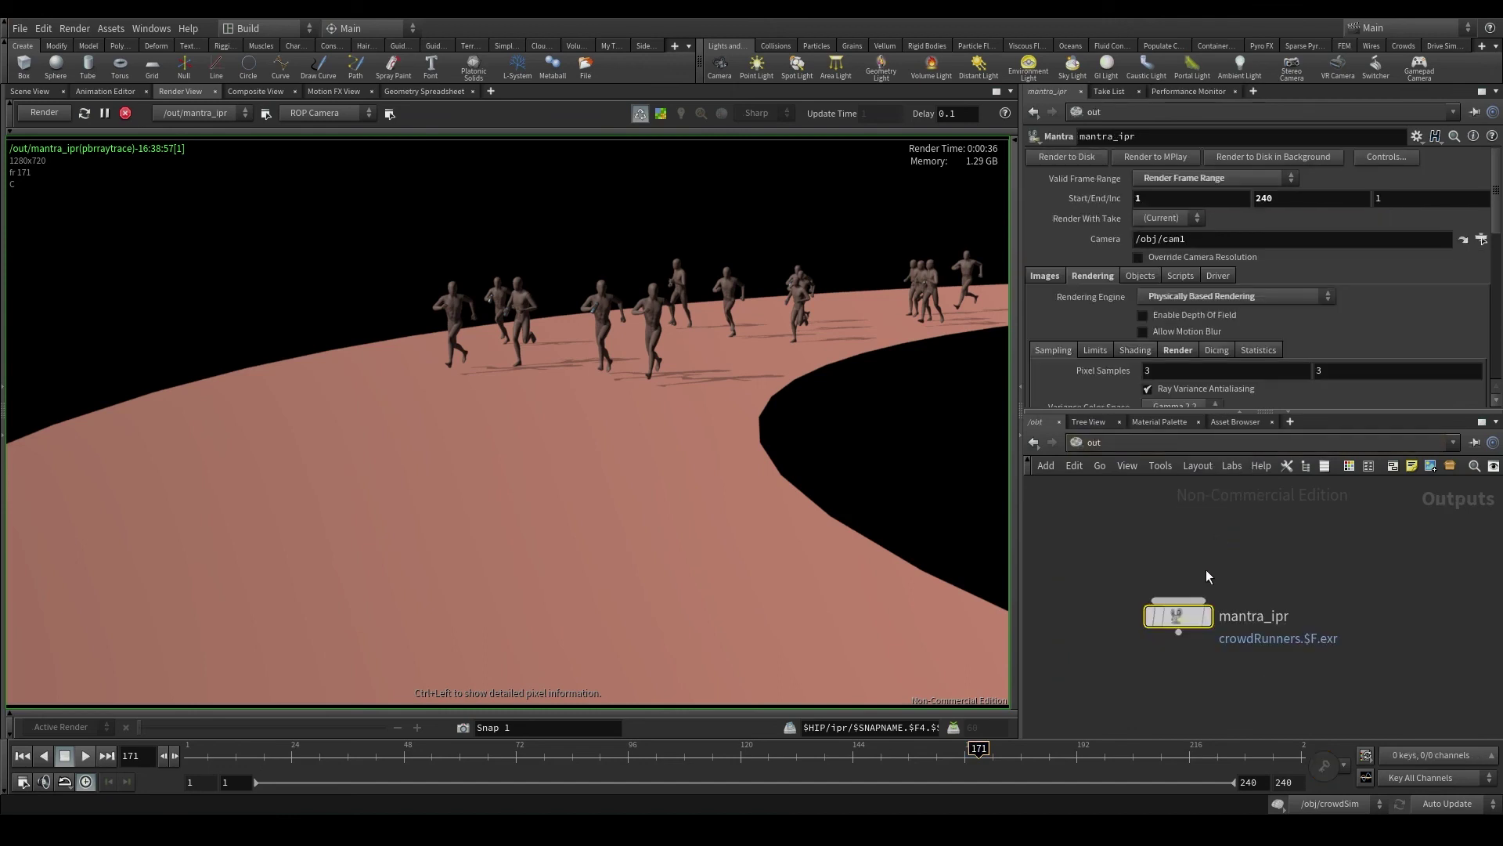
key(Tab)
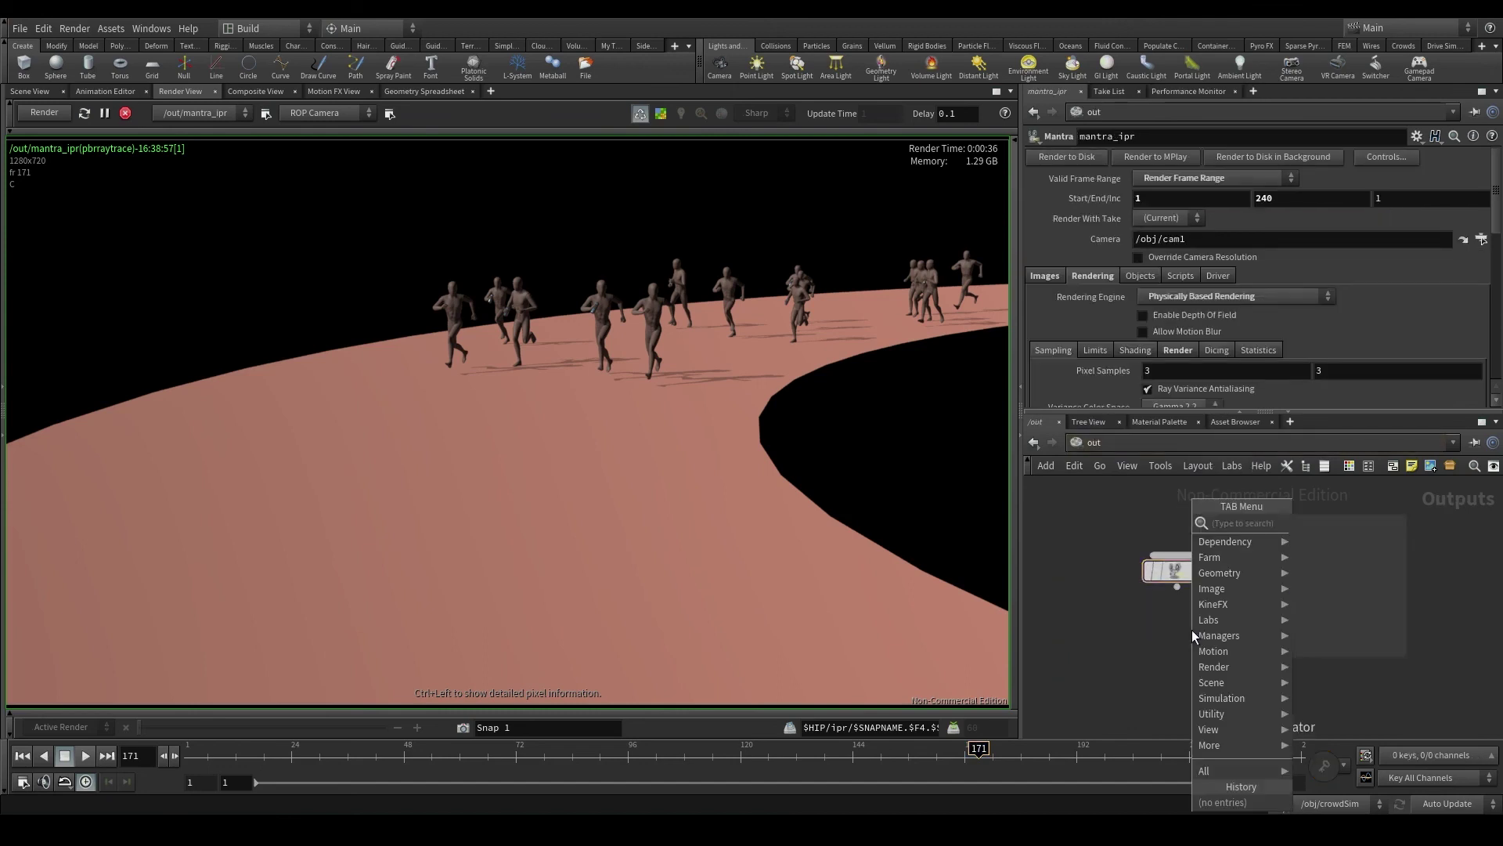
click(1323, 520)
click(1191, 633)
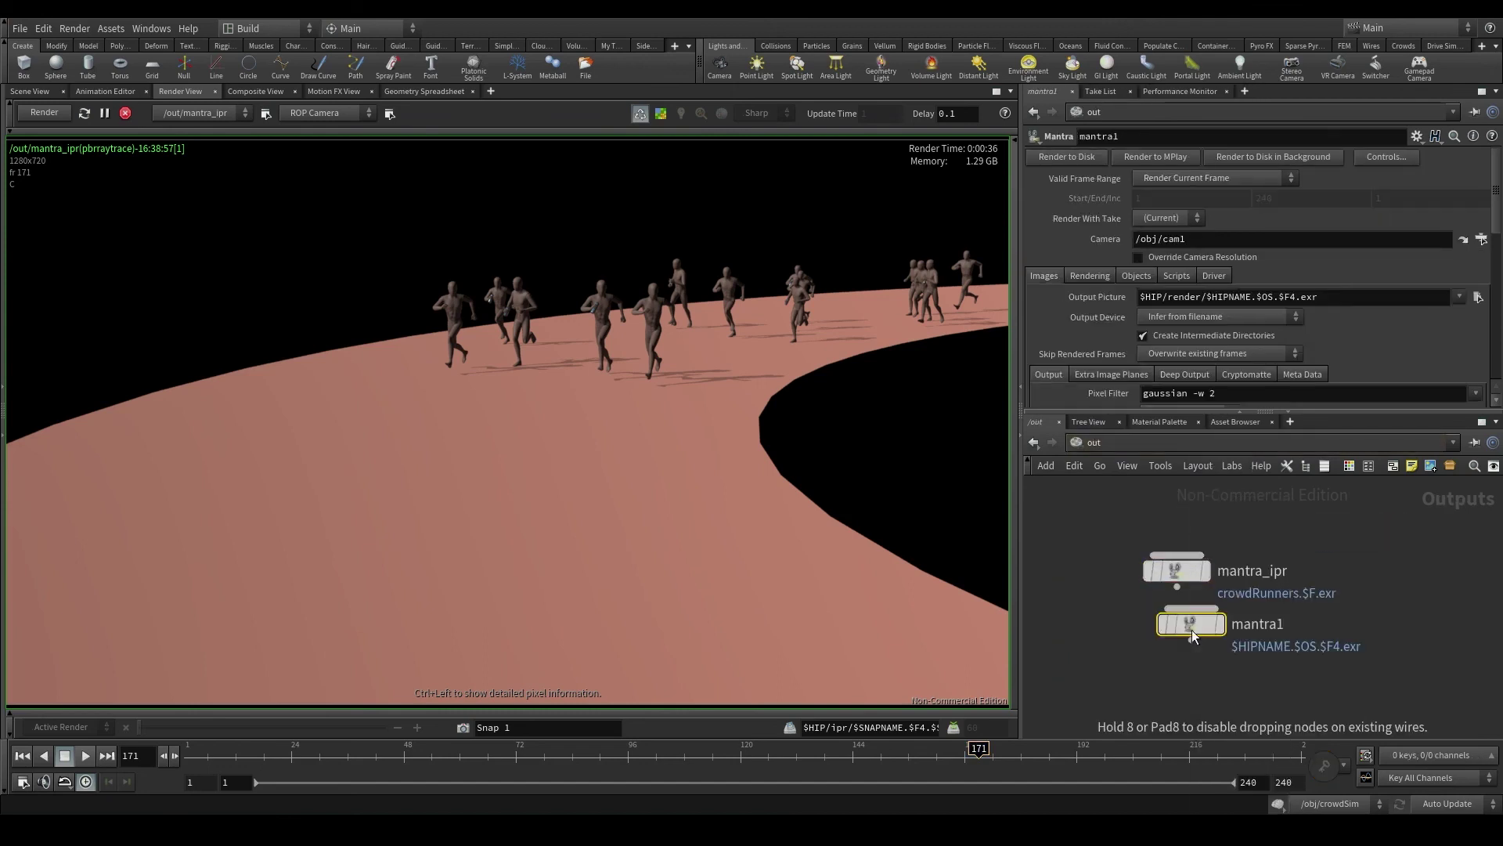
Check the render nodes offered in the Render View and examine the new Mantra node's image and rendering settings.
click(205, 114)
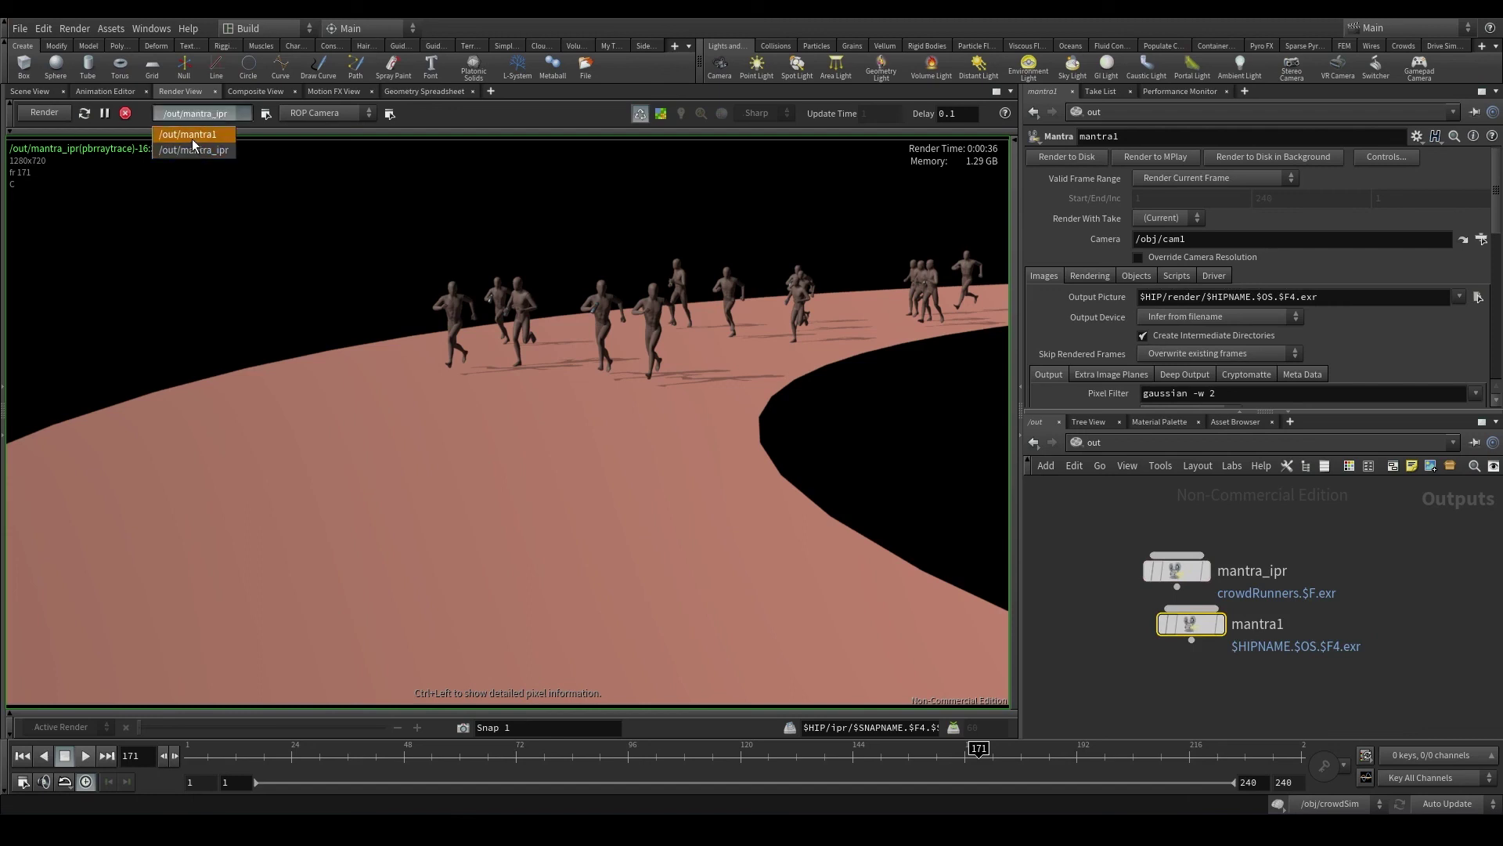
key(Escape)
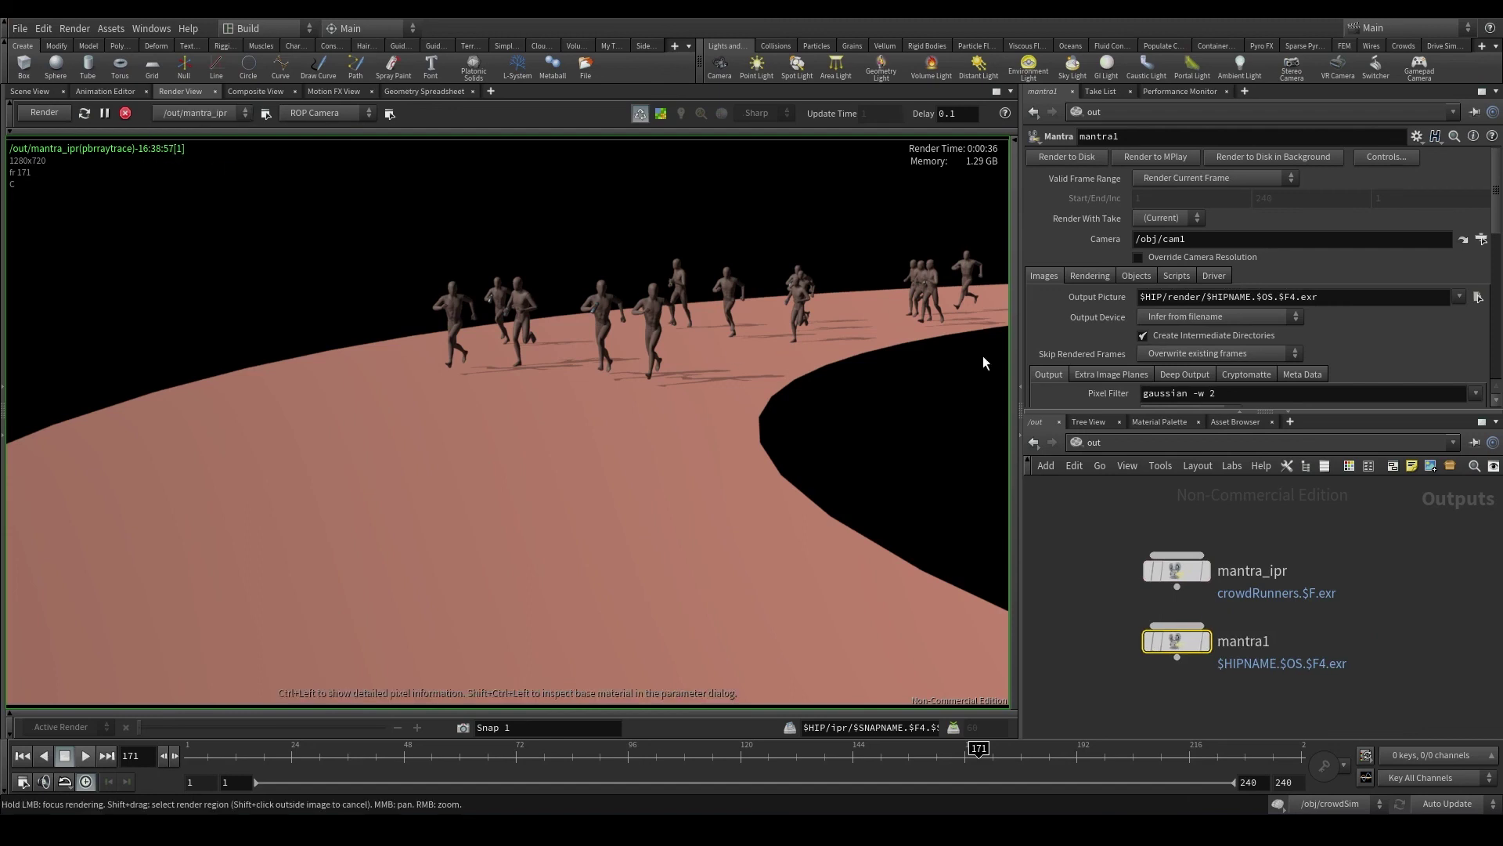
scroll(1177, 310, down, 3)
scroll(1179, 313, down, 3)
scroll(1183, 327, up, 5)
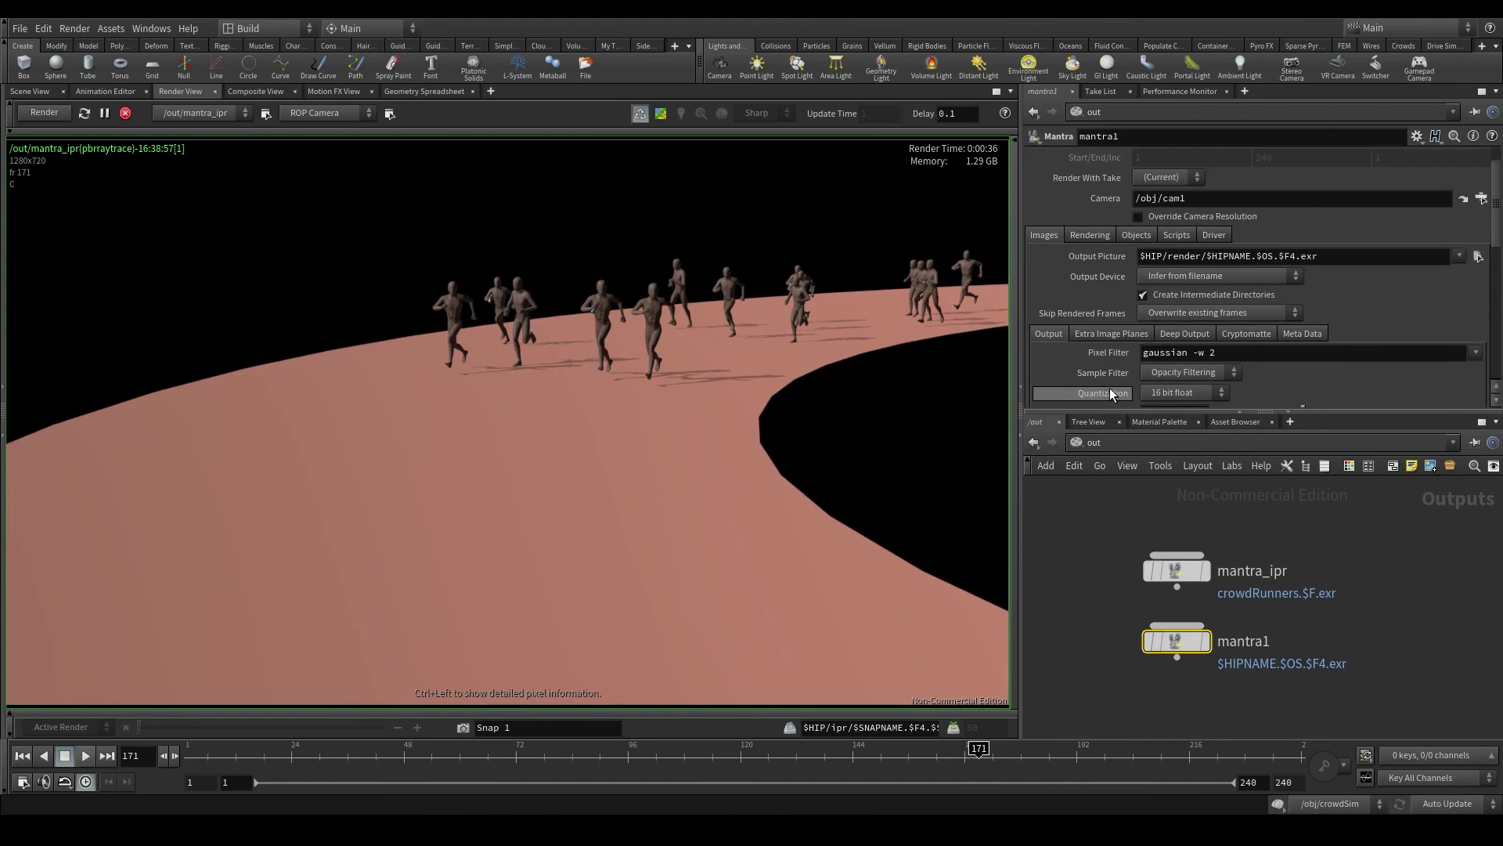
click(1096, 234)
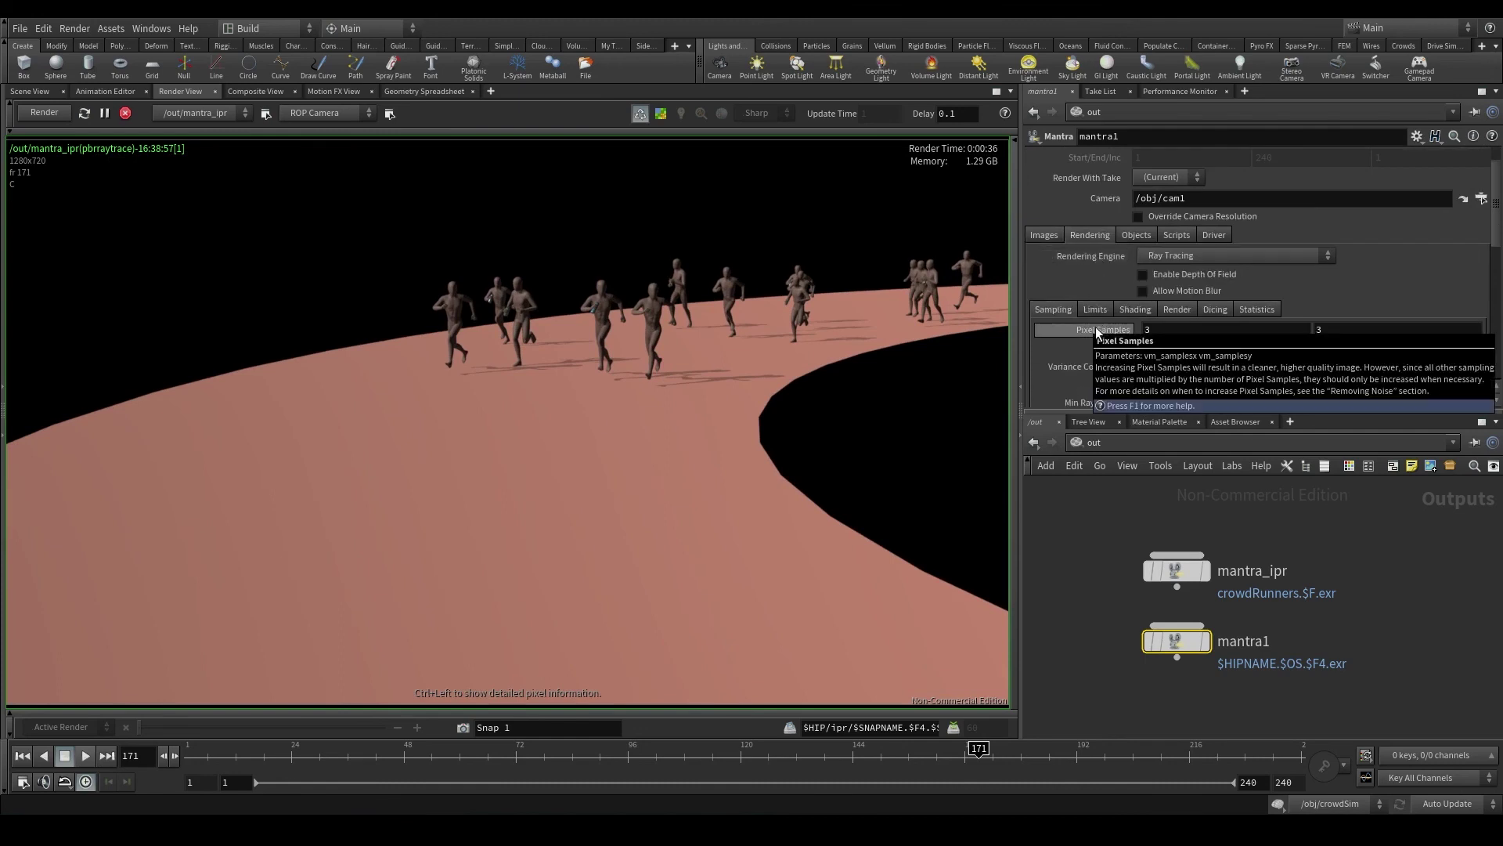
Examine the Render View's render node and camera choices and the camera assigned to mantra_ipr.
click(221, 115)
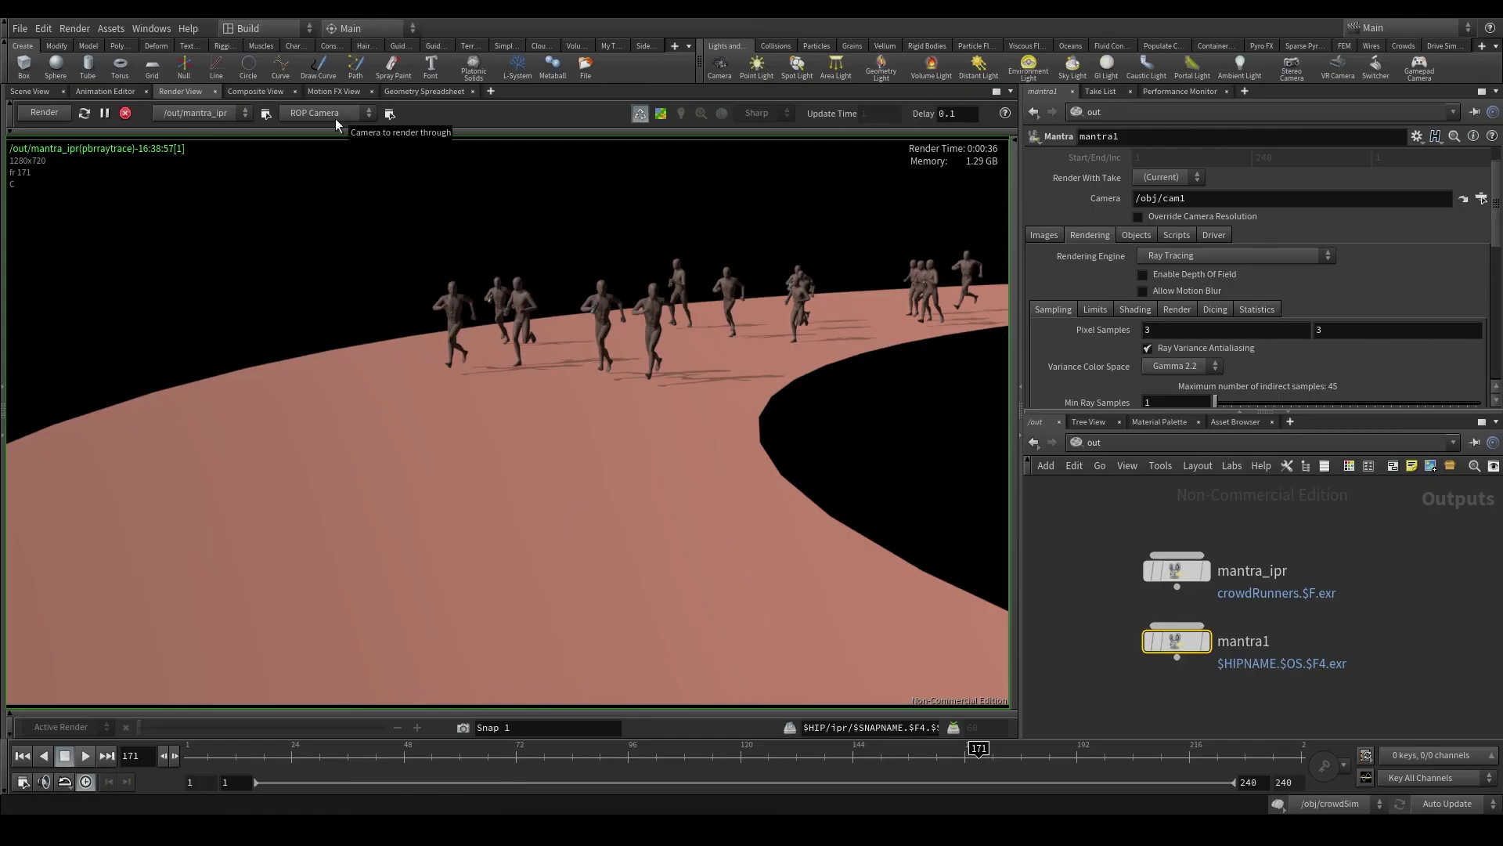
click(335, 117)
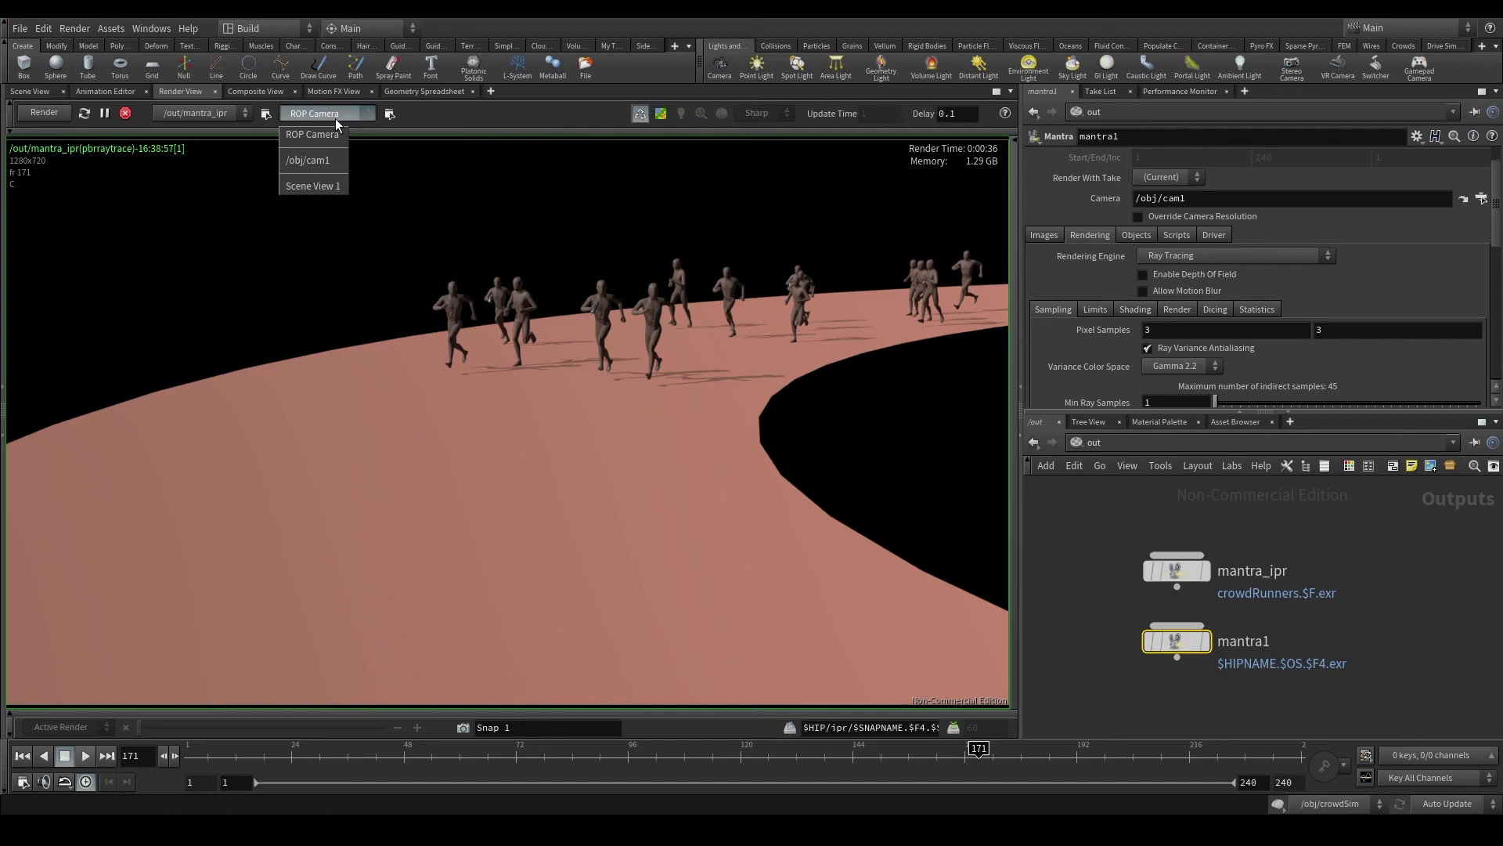
click(335, 119)
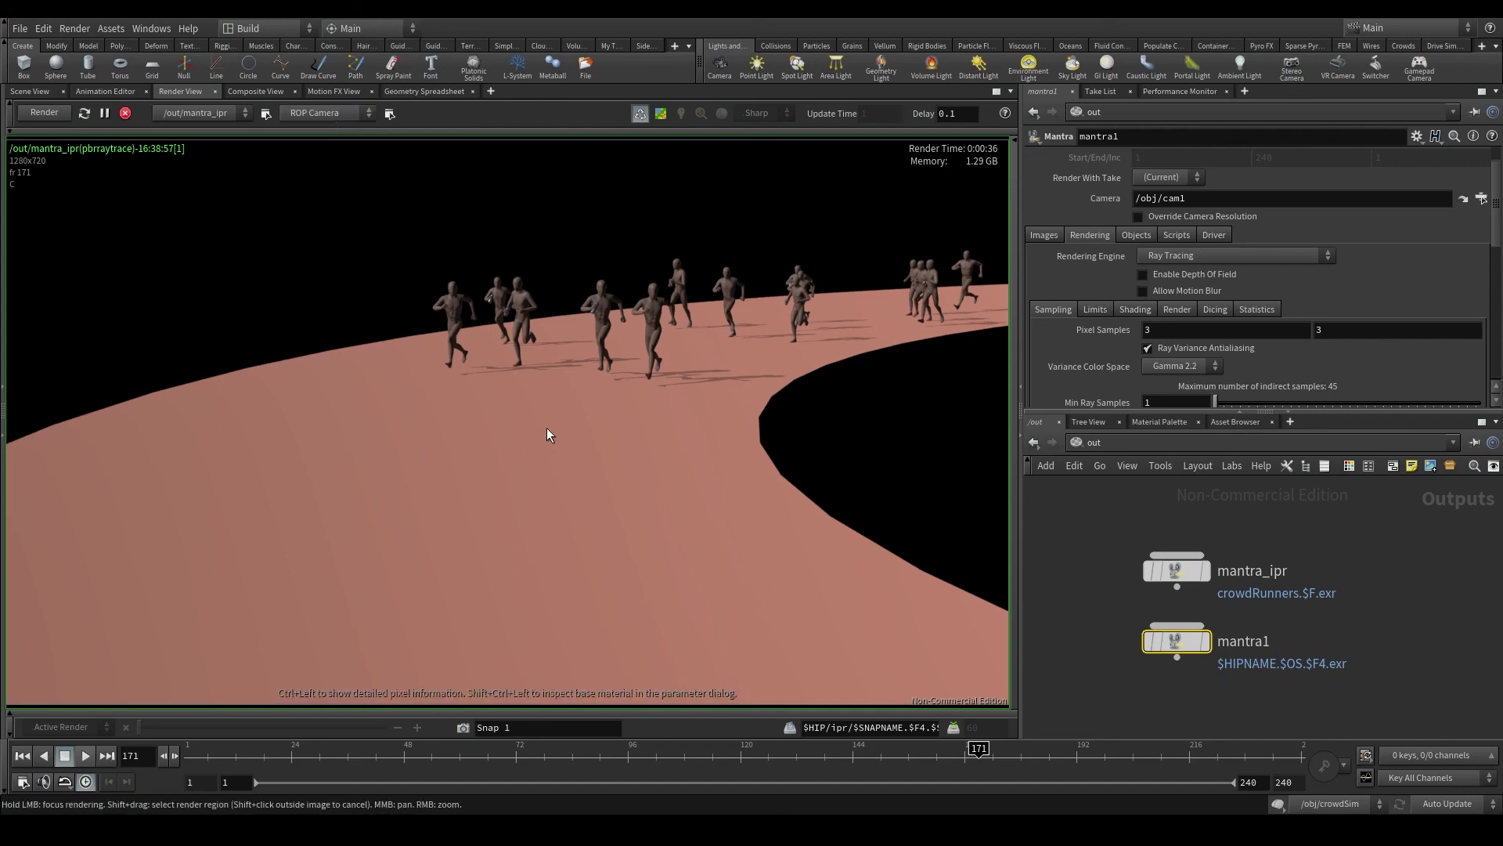
click(1177, 570)
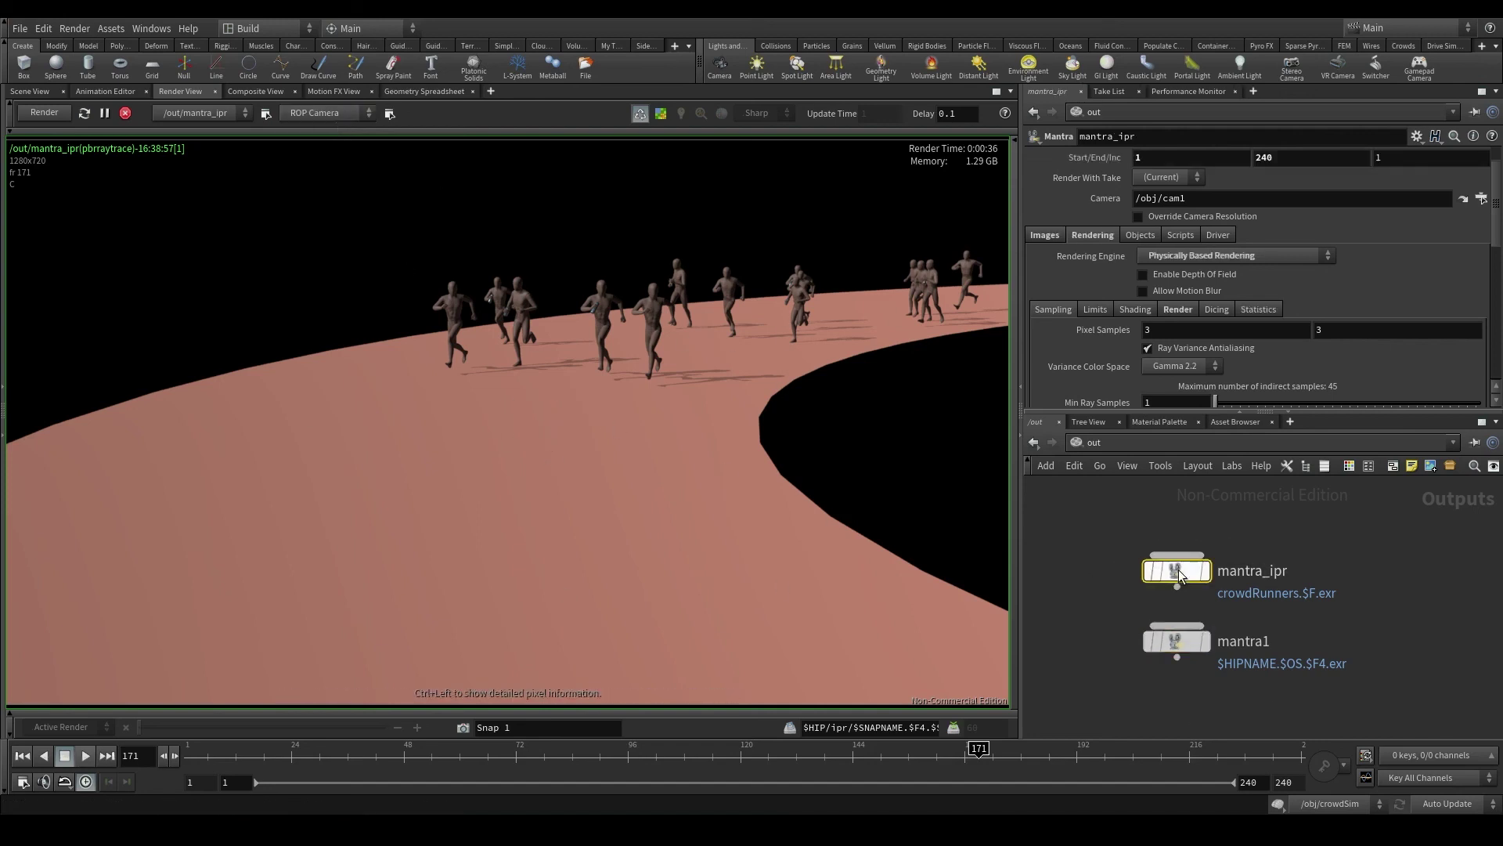
drag(1220, 201, 1105, 201)
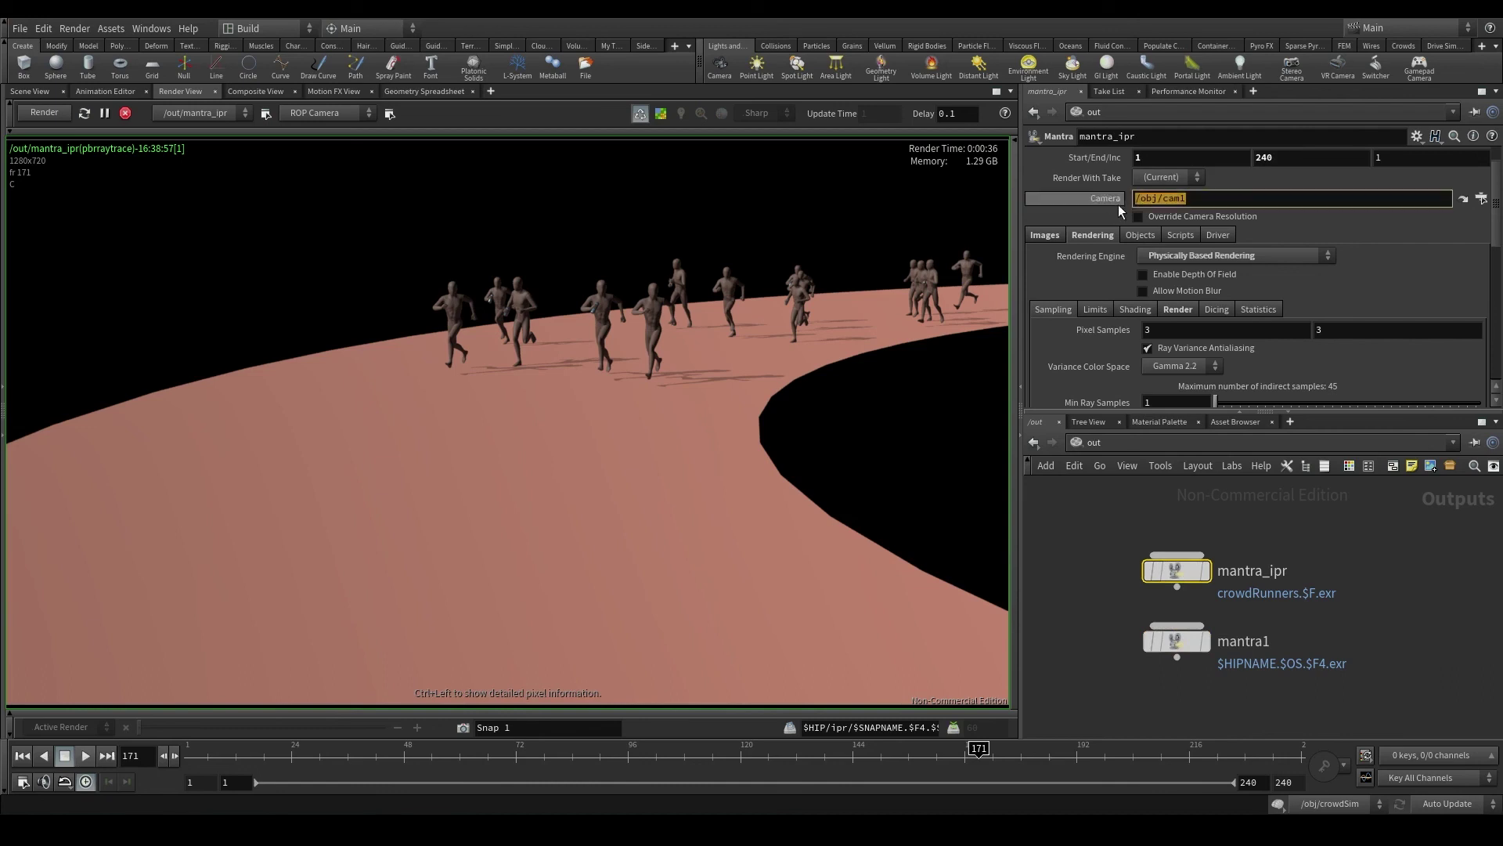
Examine the camera assigned to mantra_ipr and compare it with the camera choices offered in the Render View.
scroll(1118, 205, up, 1)
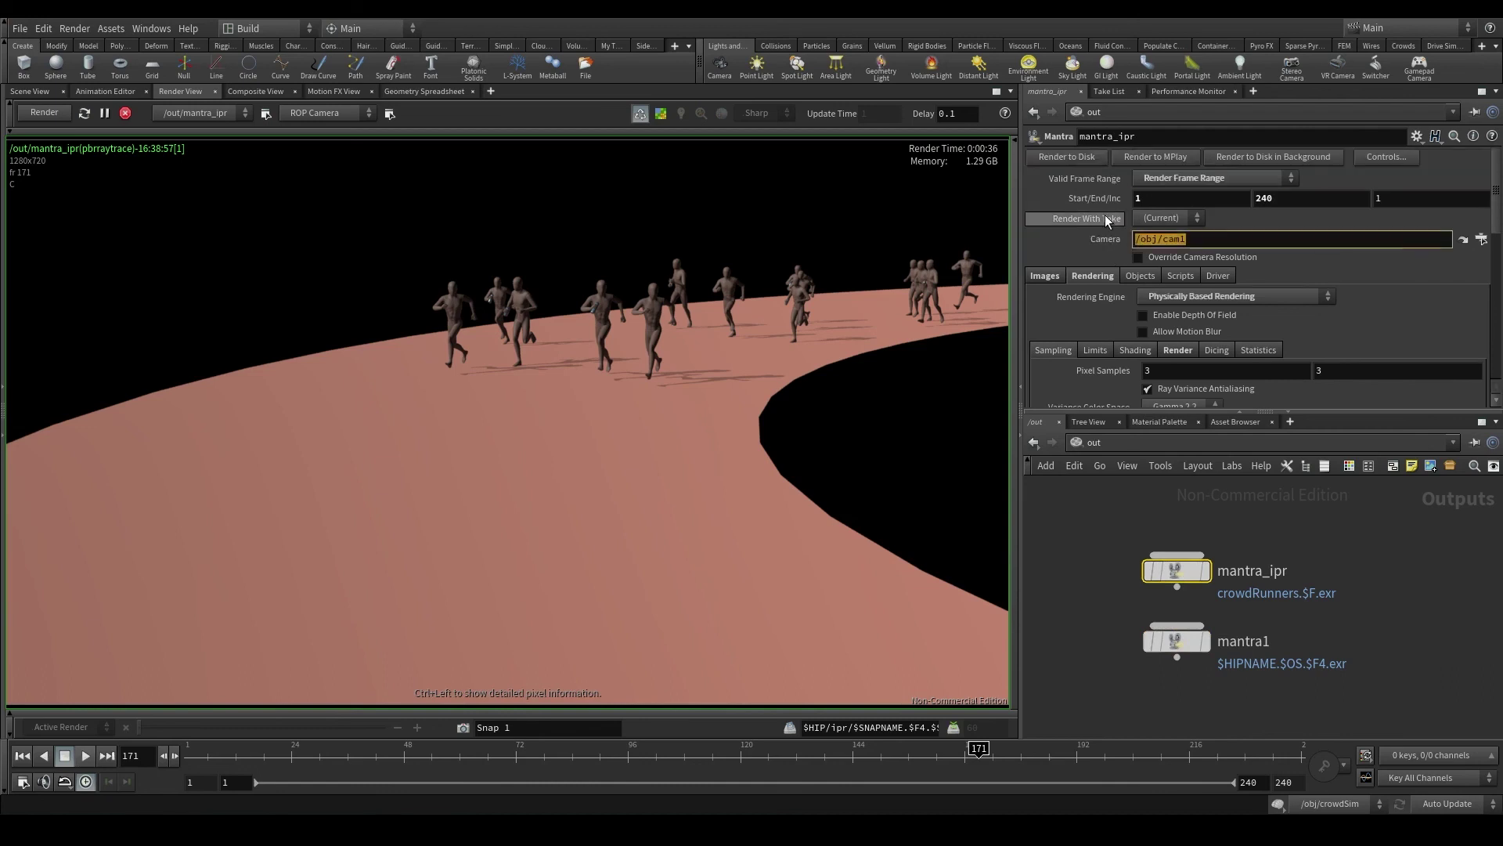
click(1109, 540)
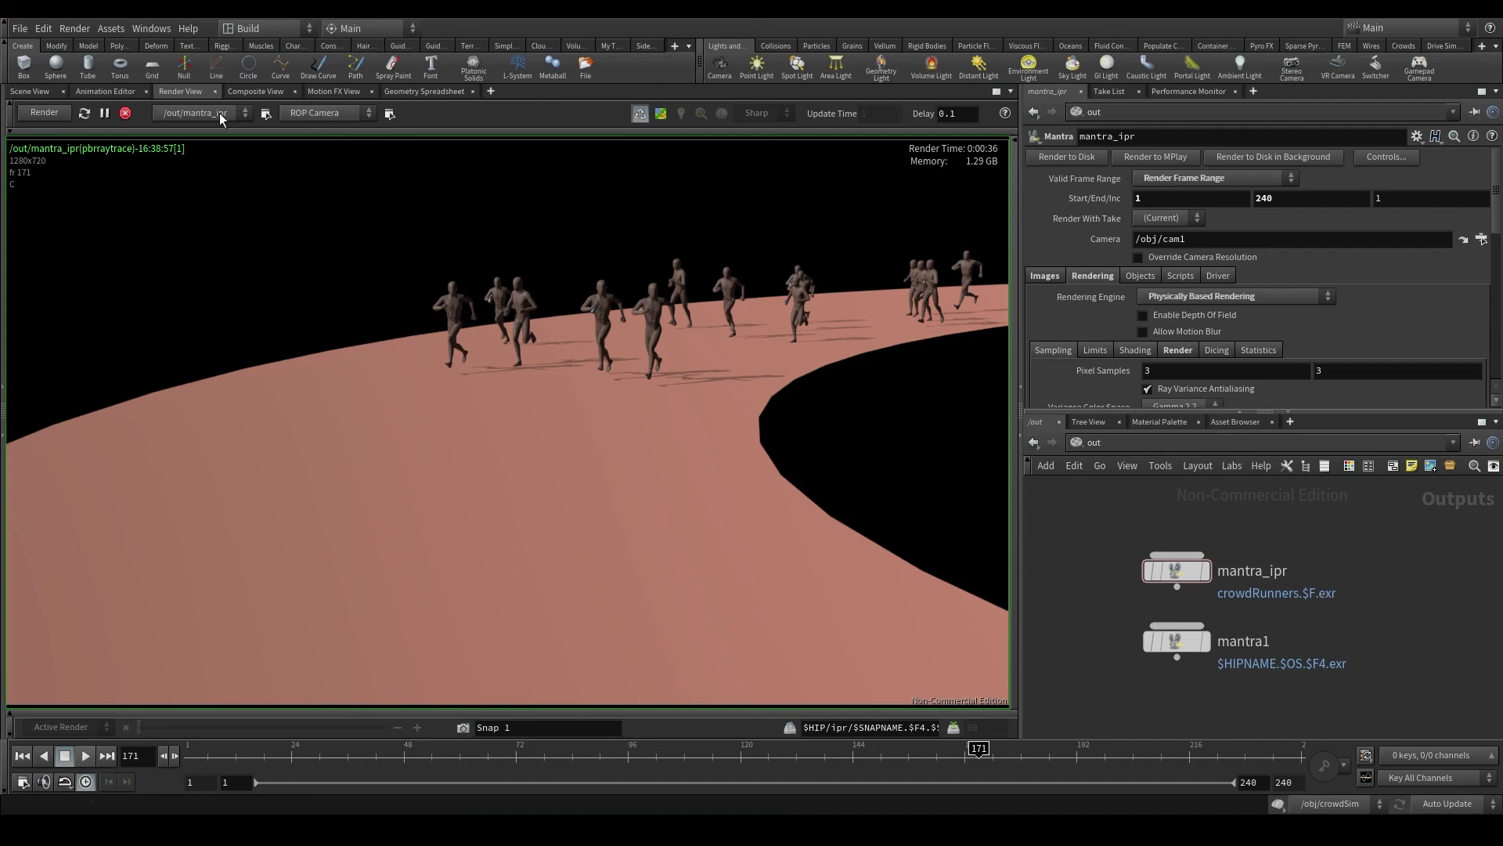
click(1176, 570)
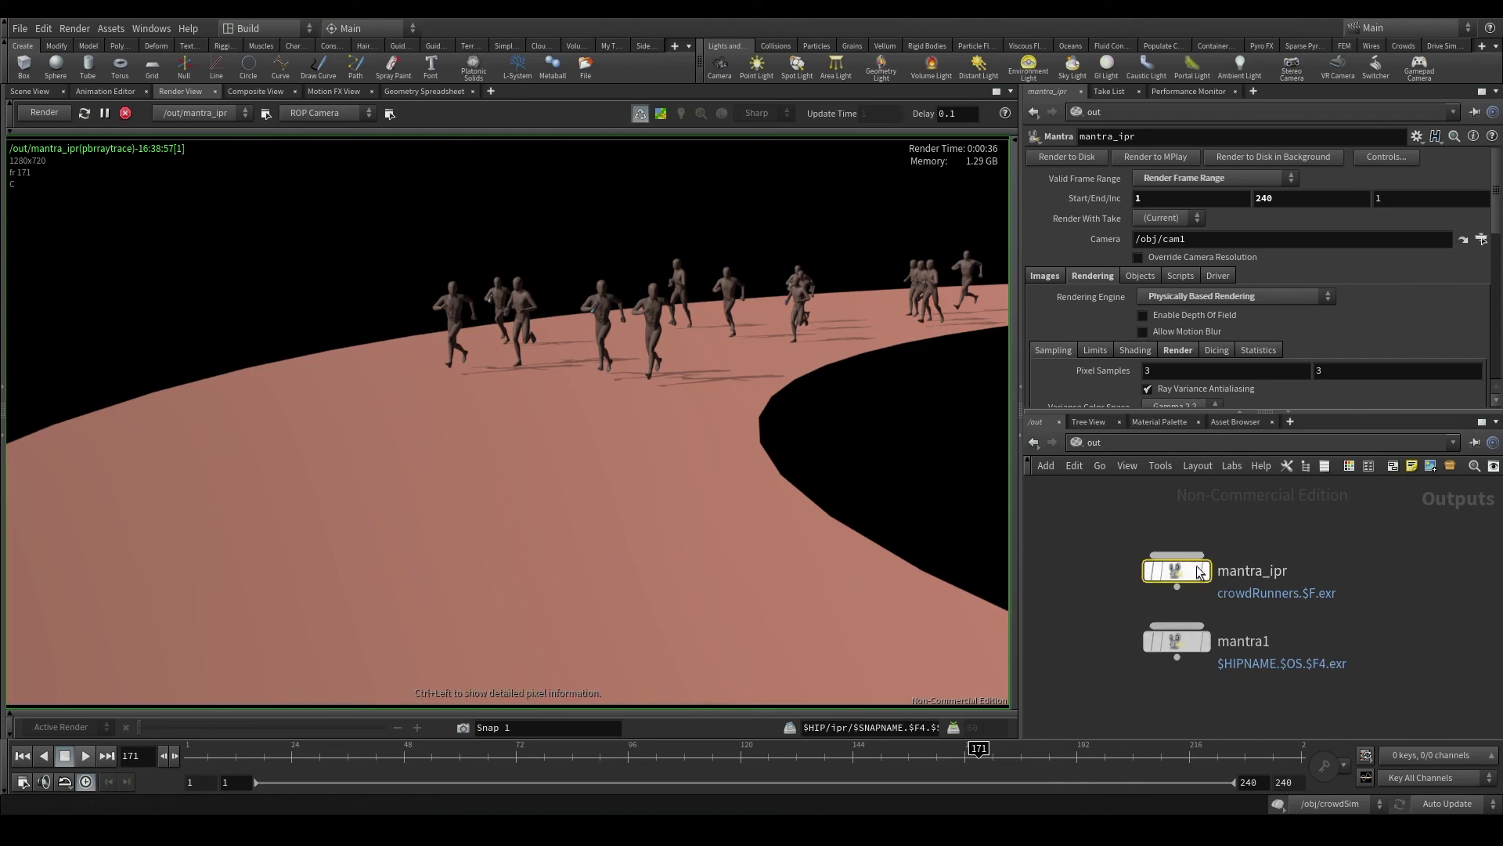
double_click(1180, 240)
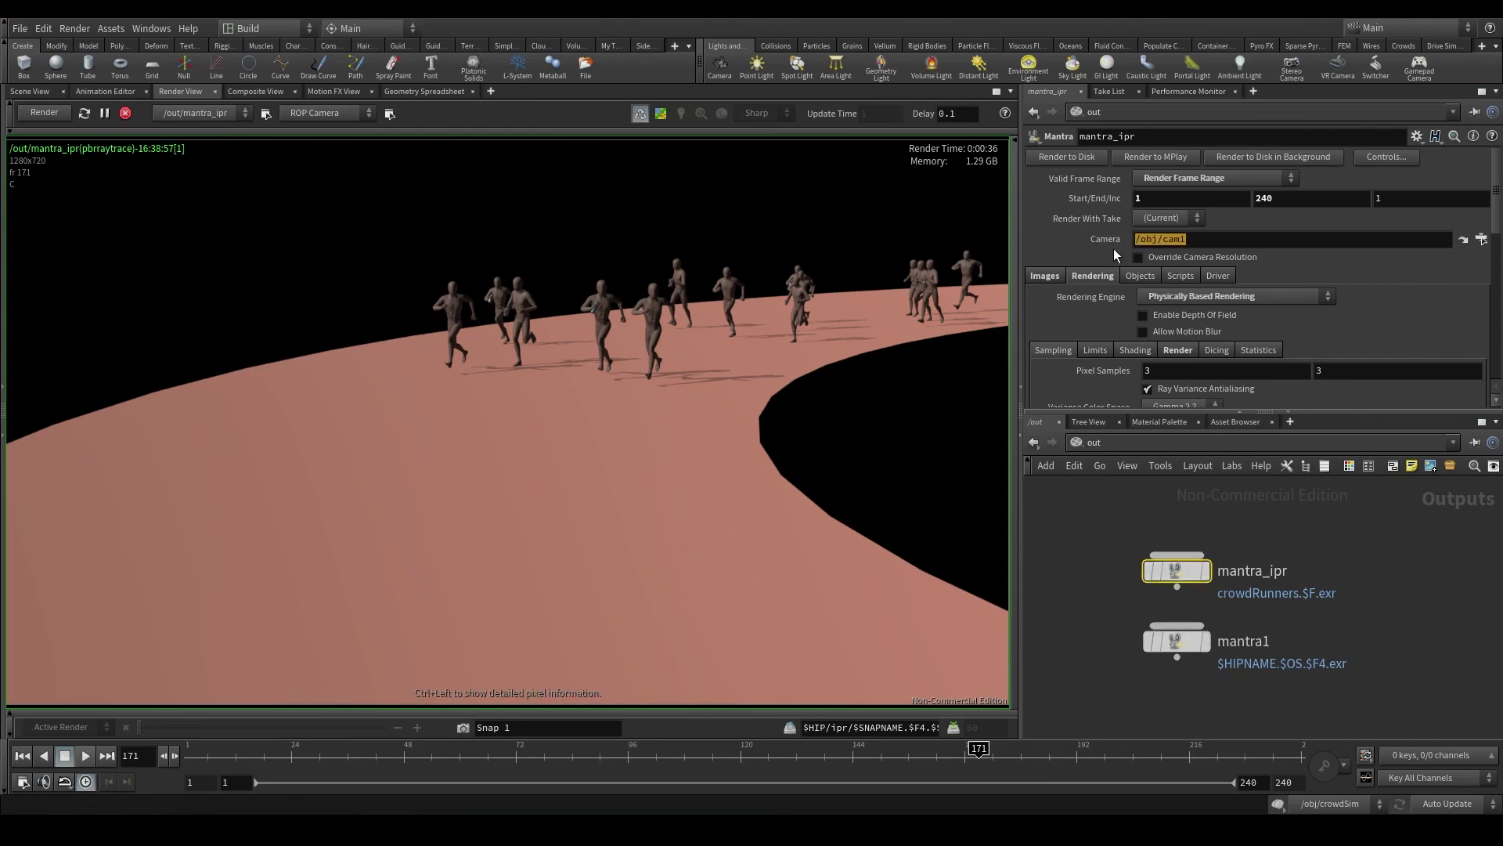
click(326, 116)
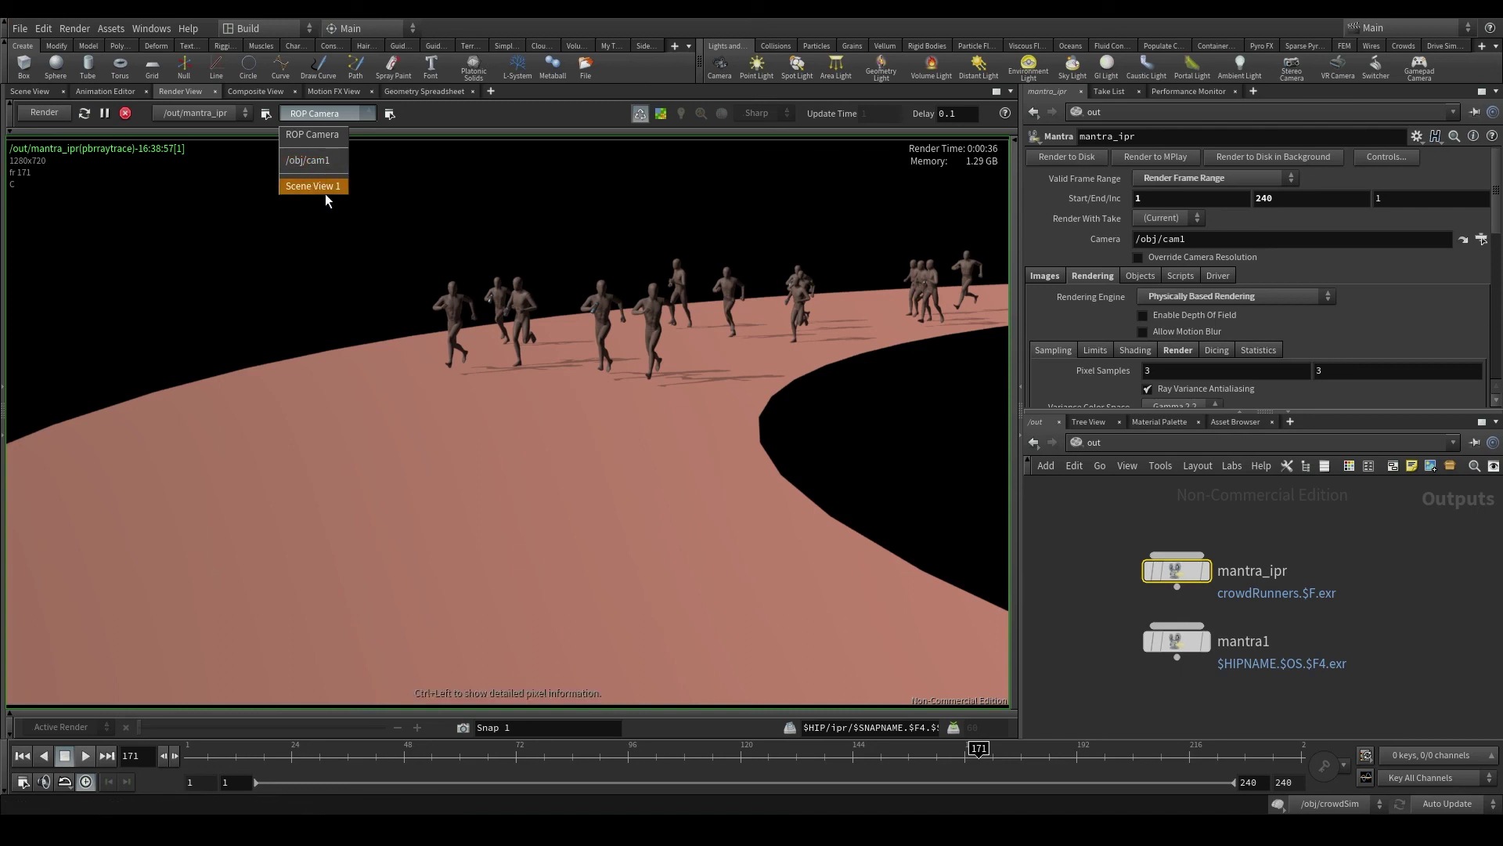
click(41, 93)
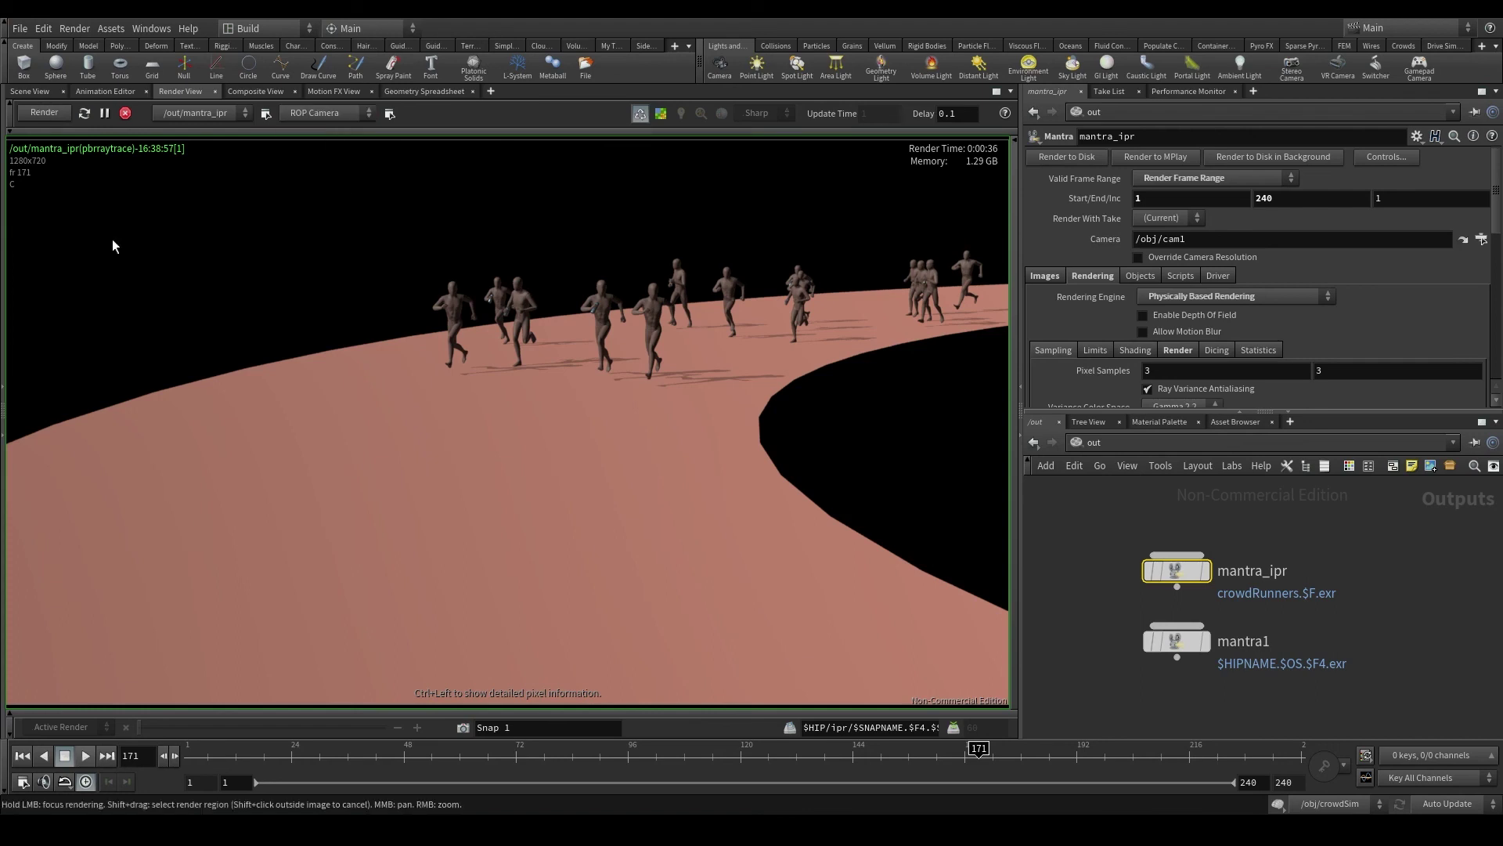
Check the free perspective in the scene view and render the crowd from Scene View 1 instead of the ROP camera.
click(26, 92)
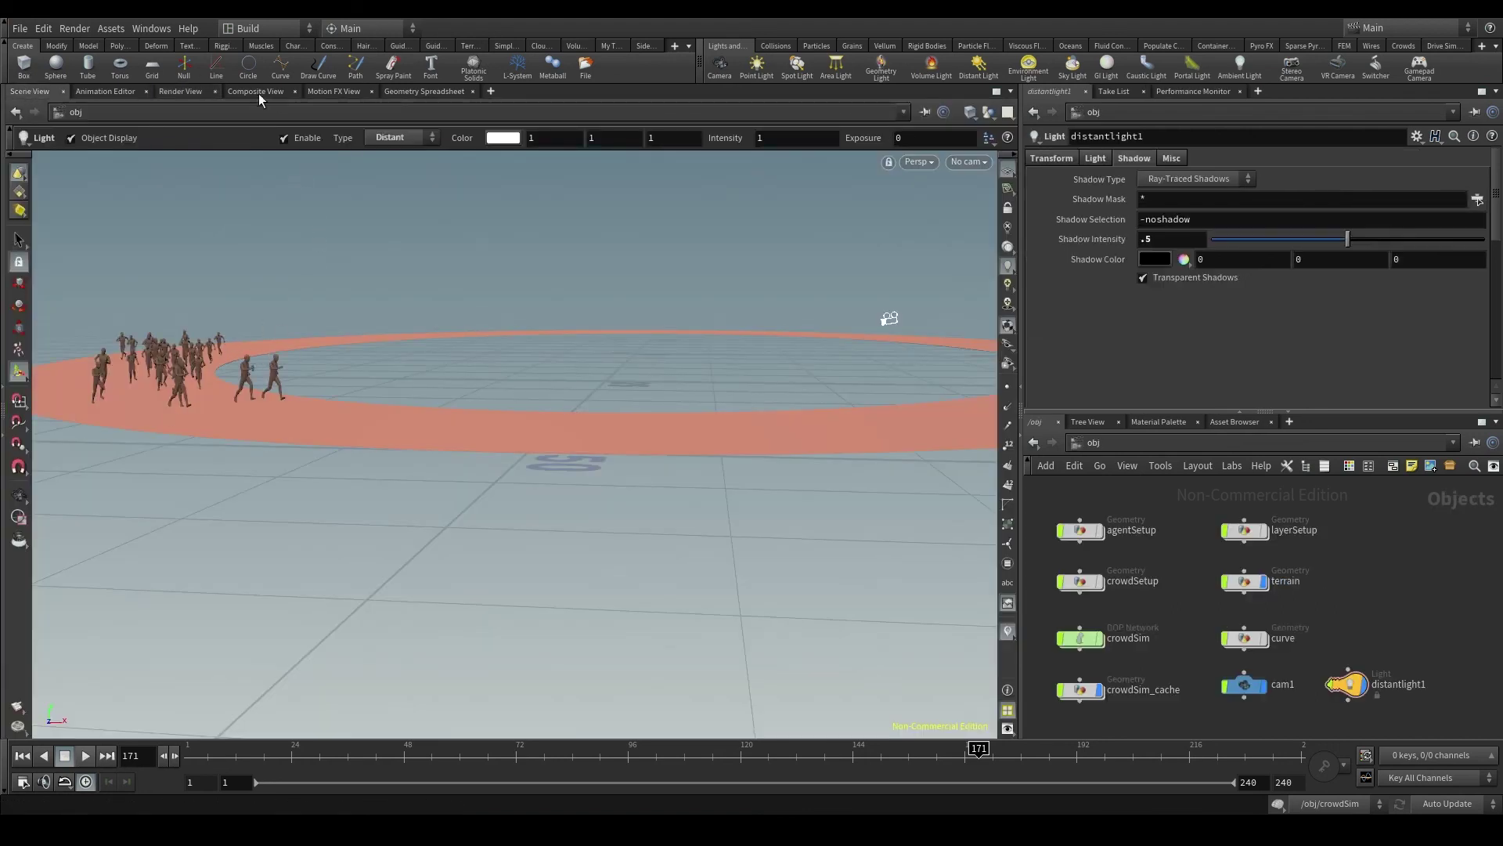
click(181, 91)
click(311, 113)
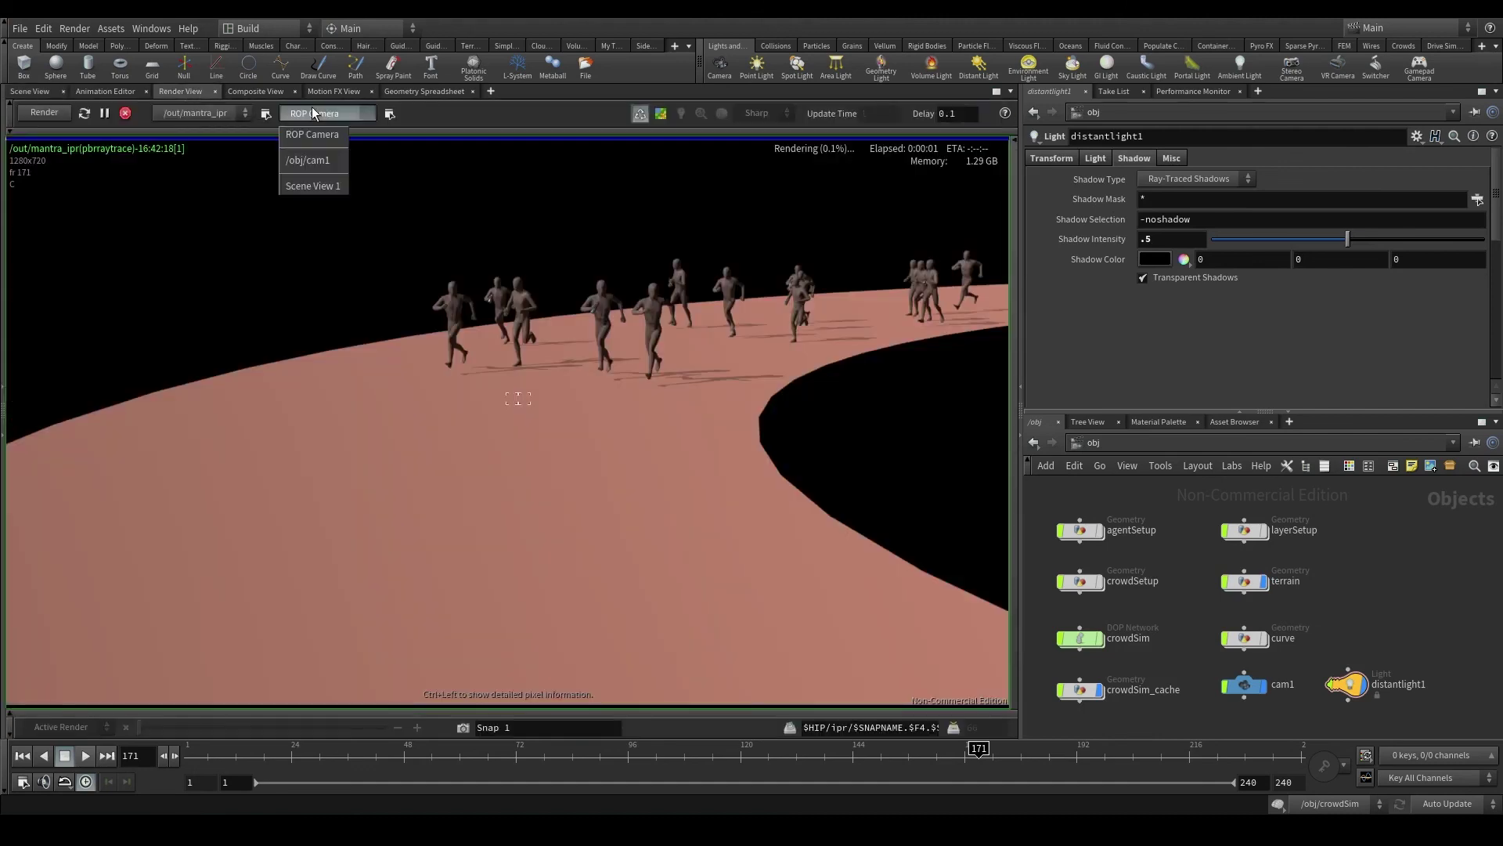
click(312, 186)
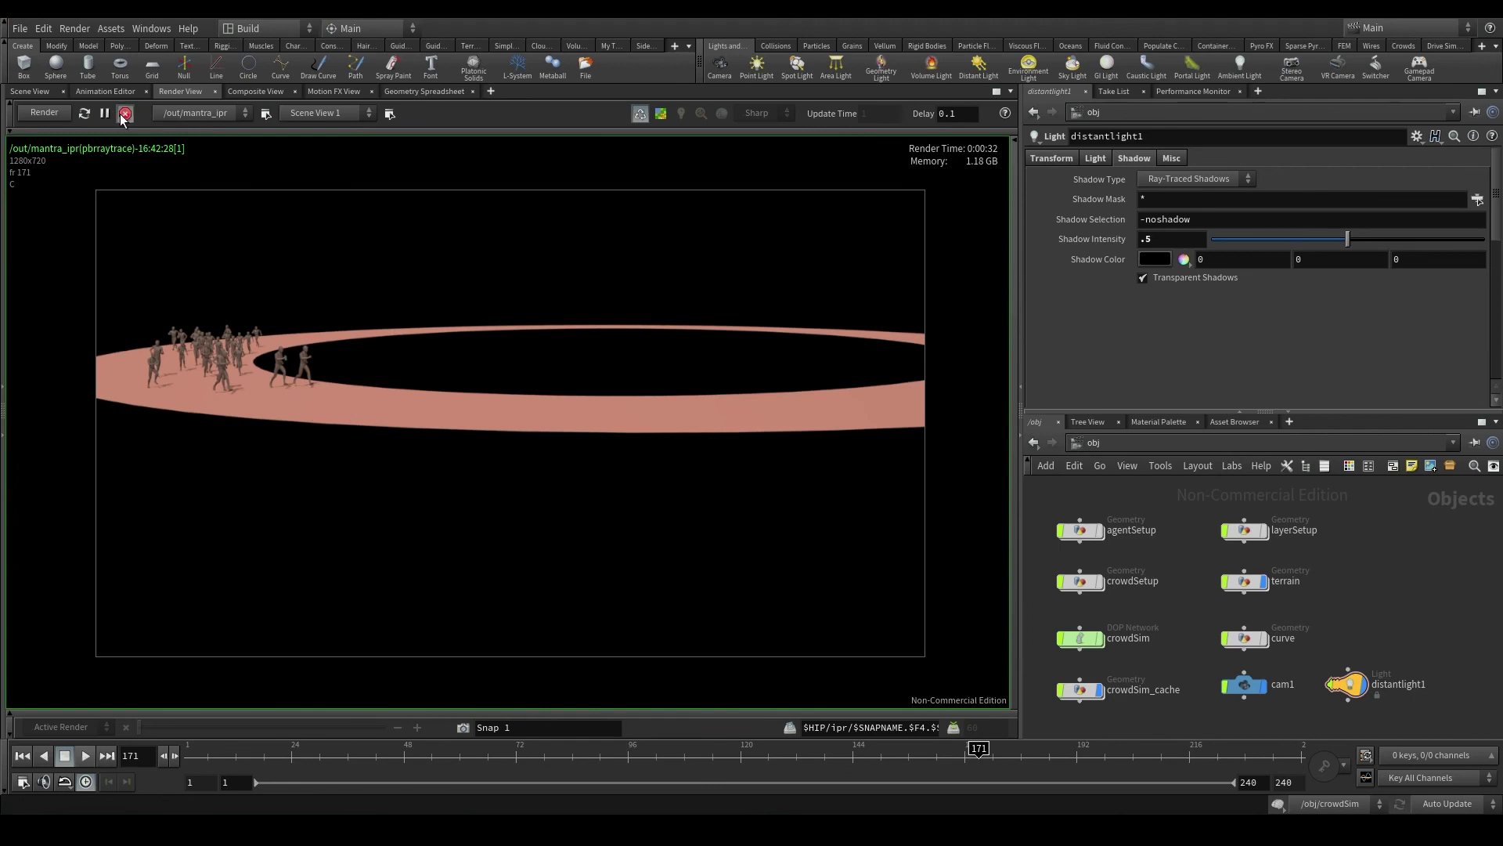
Return to the scene view and look through cam1.
click(39, 91)
click(968, 162)
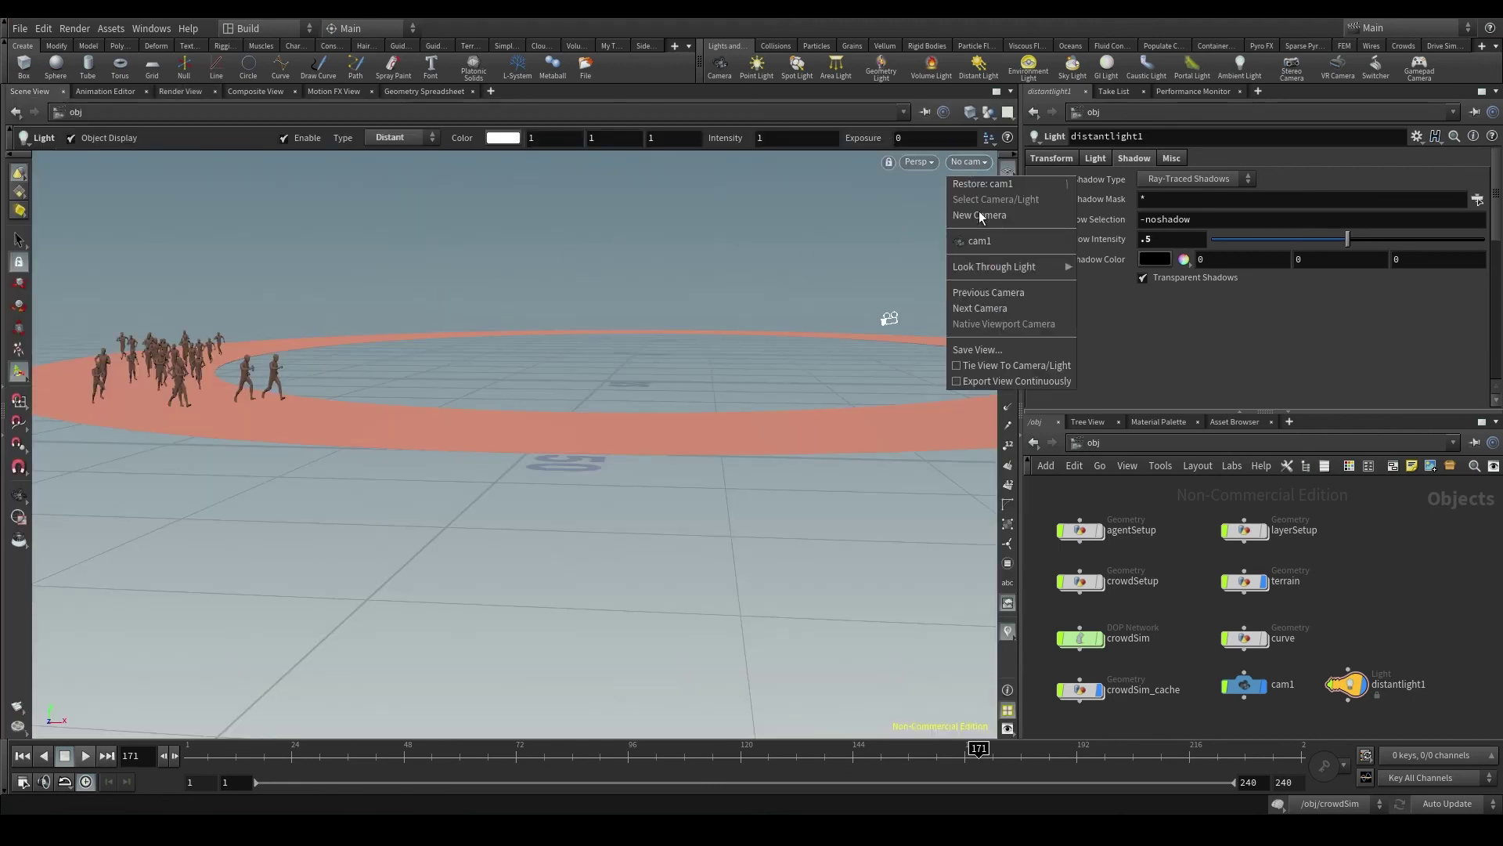
click(999, 243)
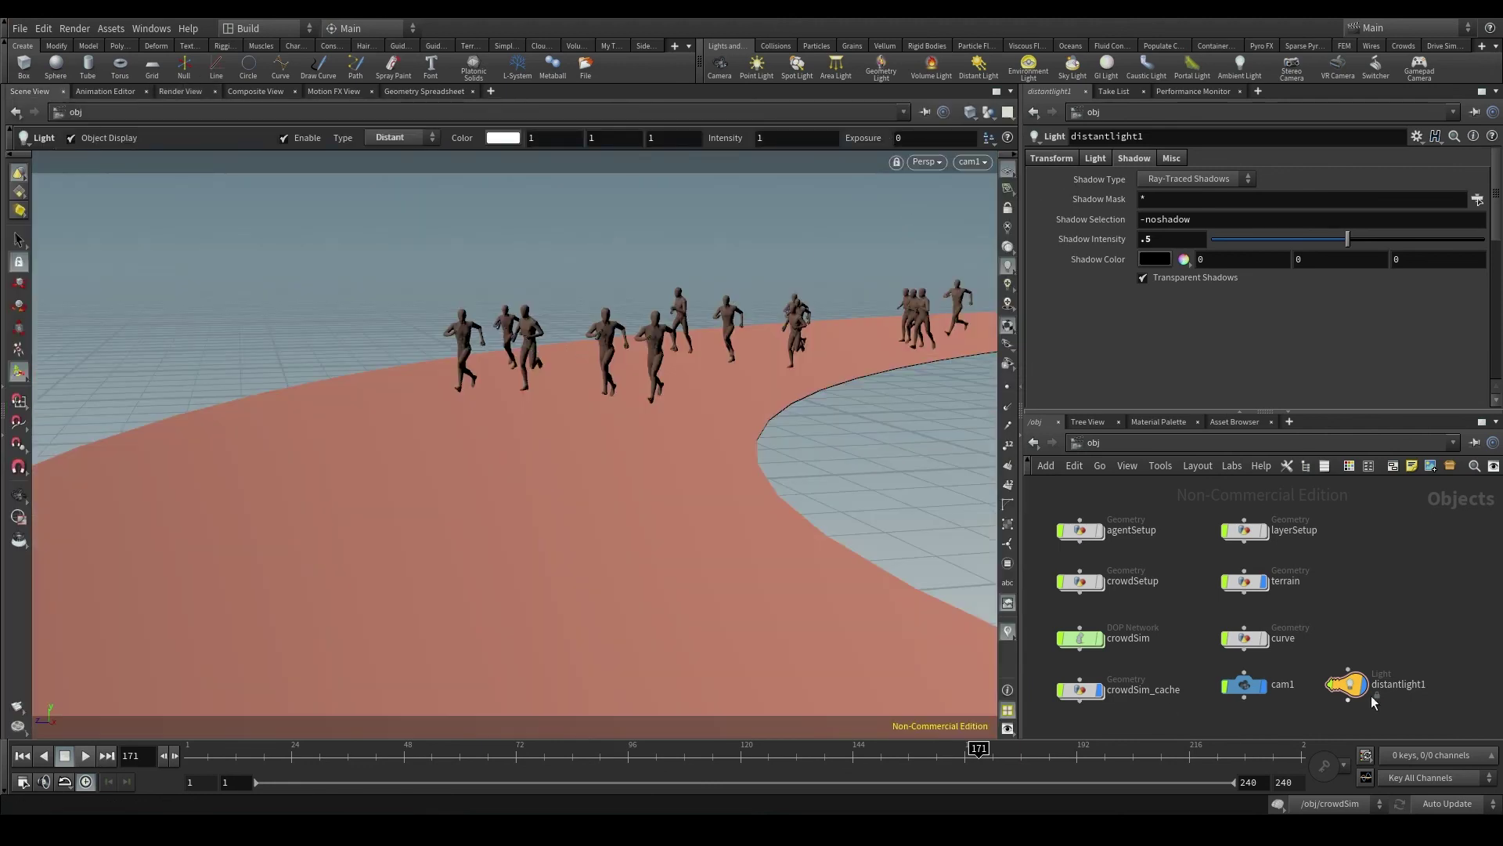
Go back to the out network and start rendering mantra_ipr's frame range to disk.
click(1349, 684)
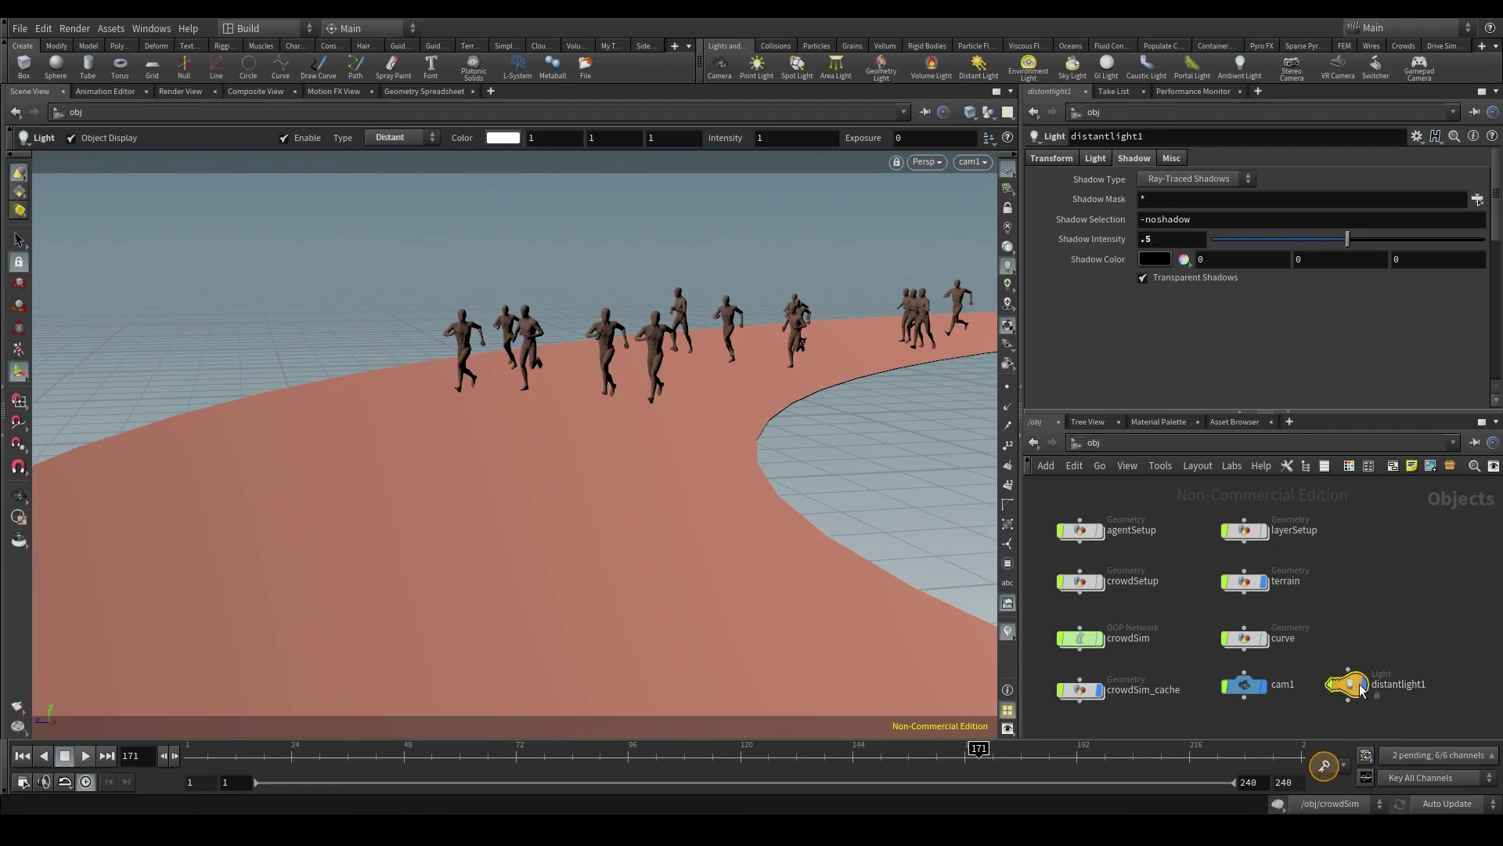
click(1128, 466)
click(1151, 531)
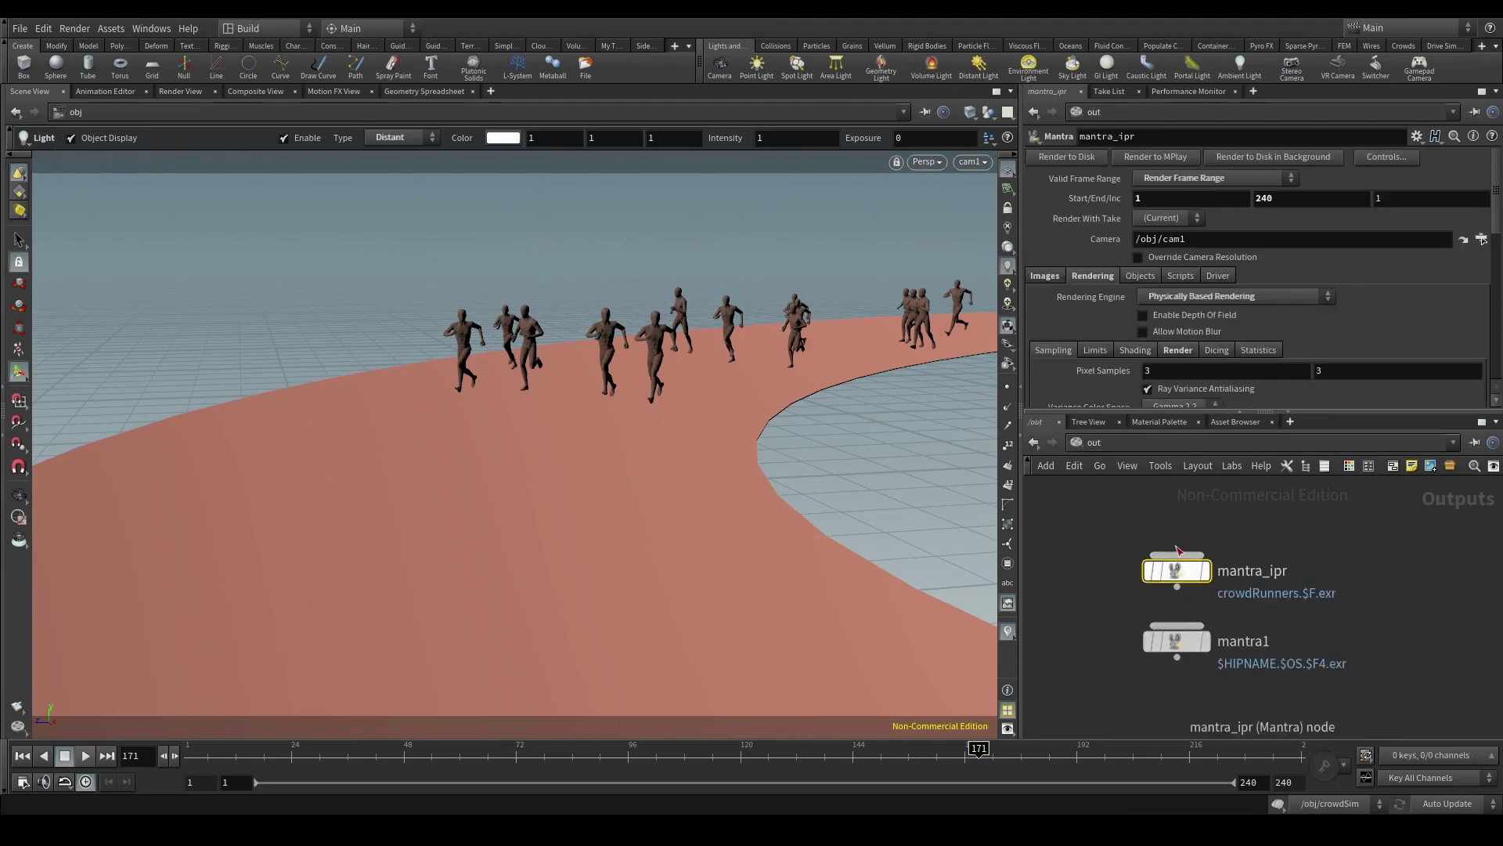
click(1053, 158)
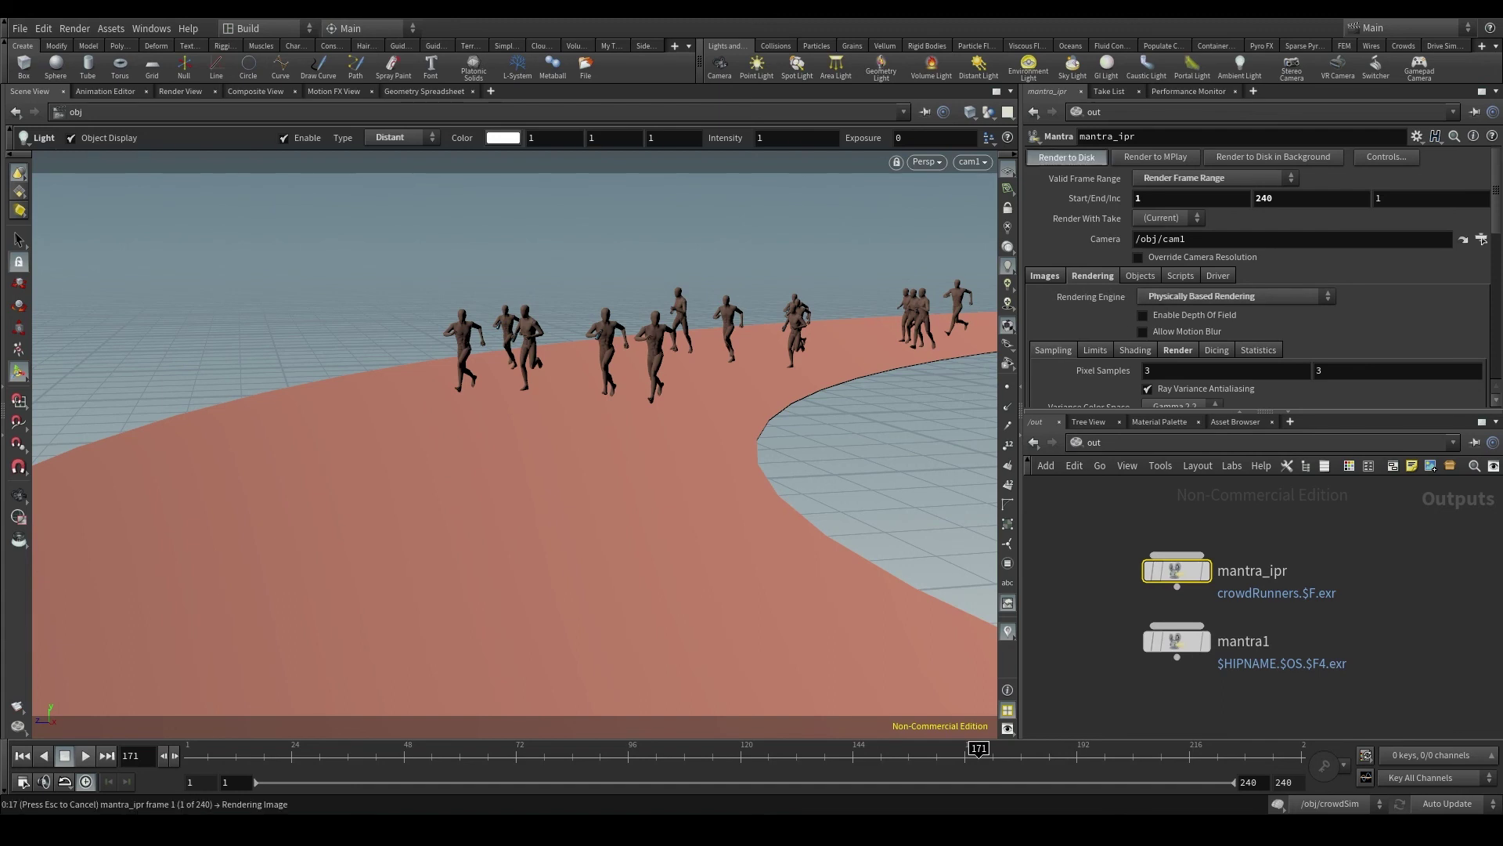